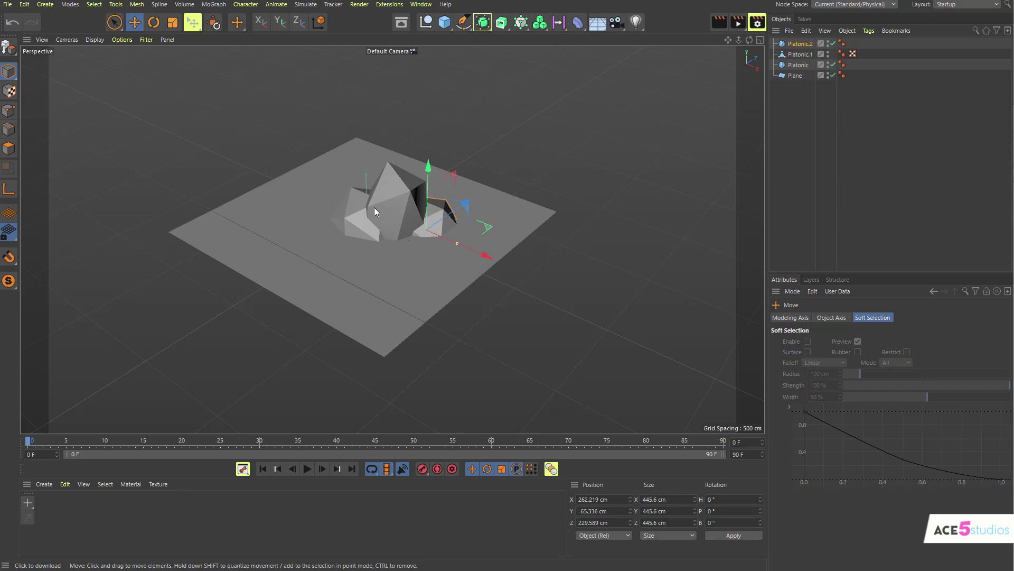
Add a cube and use the Place tool to set it and two instance clones on the rocks and plane.
{"action": "left_click_drag", "start_coordinate": [374, 209], "coordinate": [426, 203], "text": "alt"}
{"action": "middle_click_drag", "start_coordinate": [401, 225], "coordinate": [456, 220], "text": "alt"}
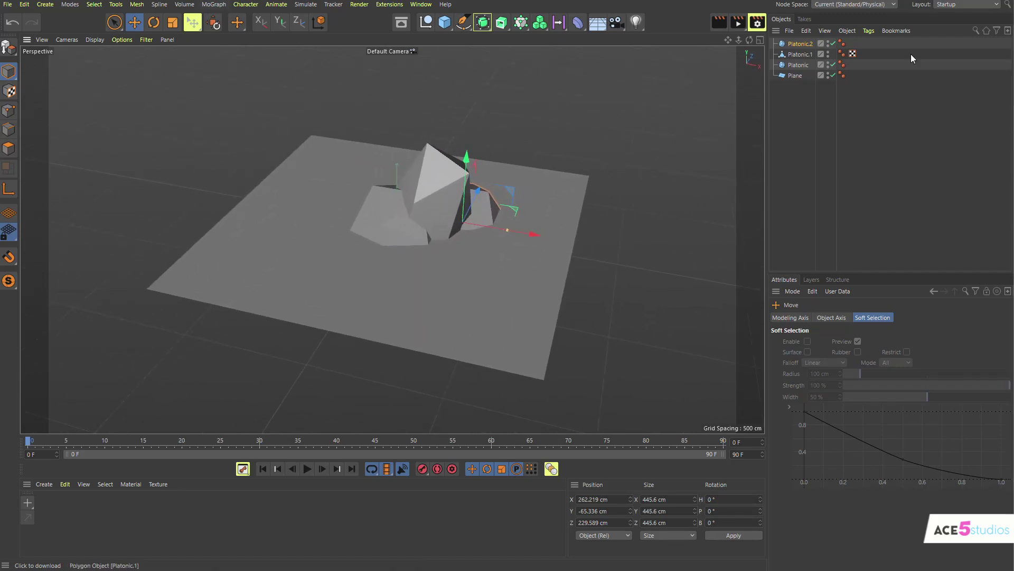
{"action": "left_click", "coordinate": [444, 22]}
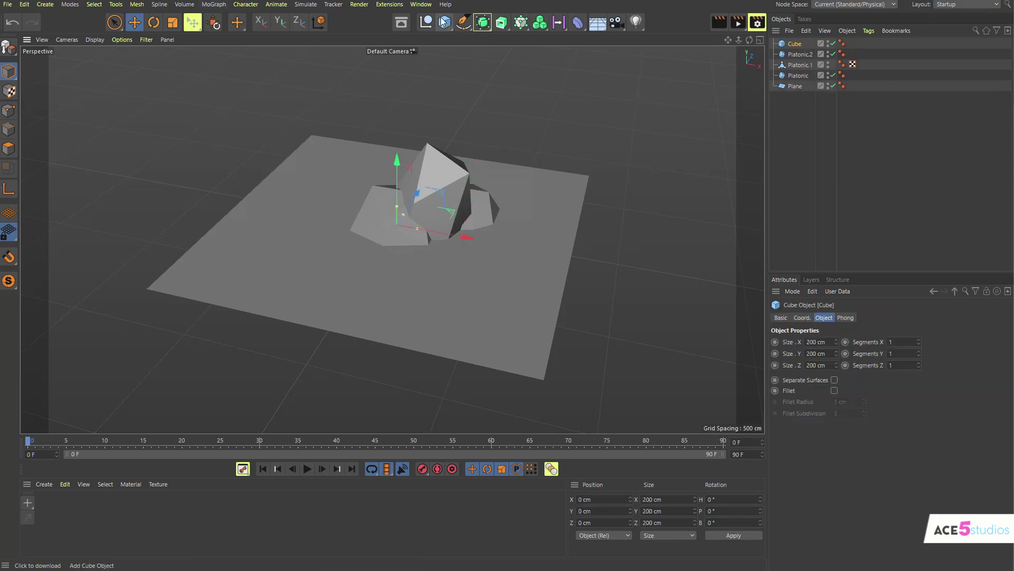
{"action": "left_click_drag", "start_coordinate": [388, 305], "coordinate": [332, 156], "text": "alt"}
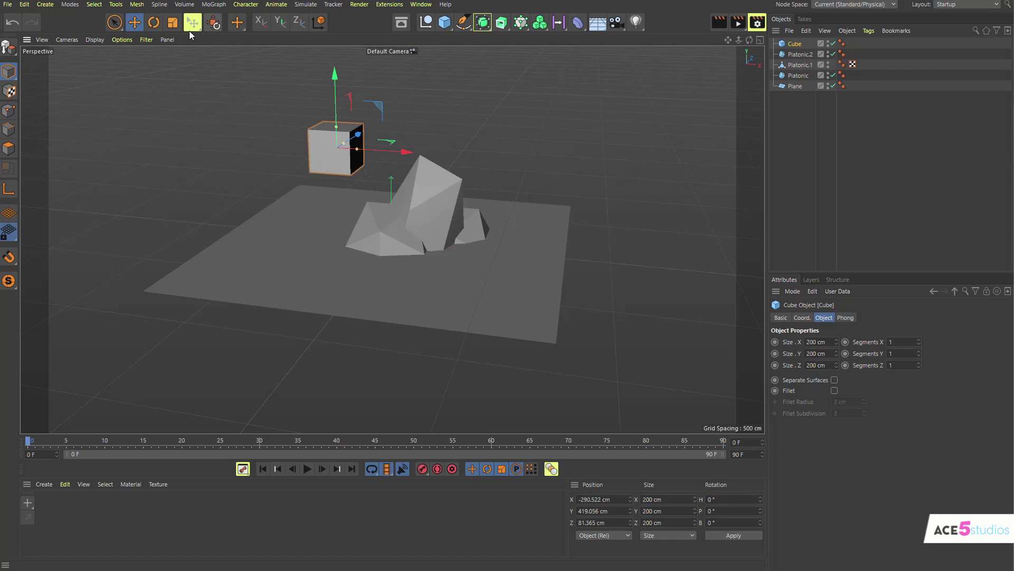
{"action": "left_click_drag", "start_coordinate": [190, 30], "coordinate": [240, 34]}
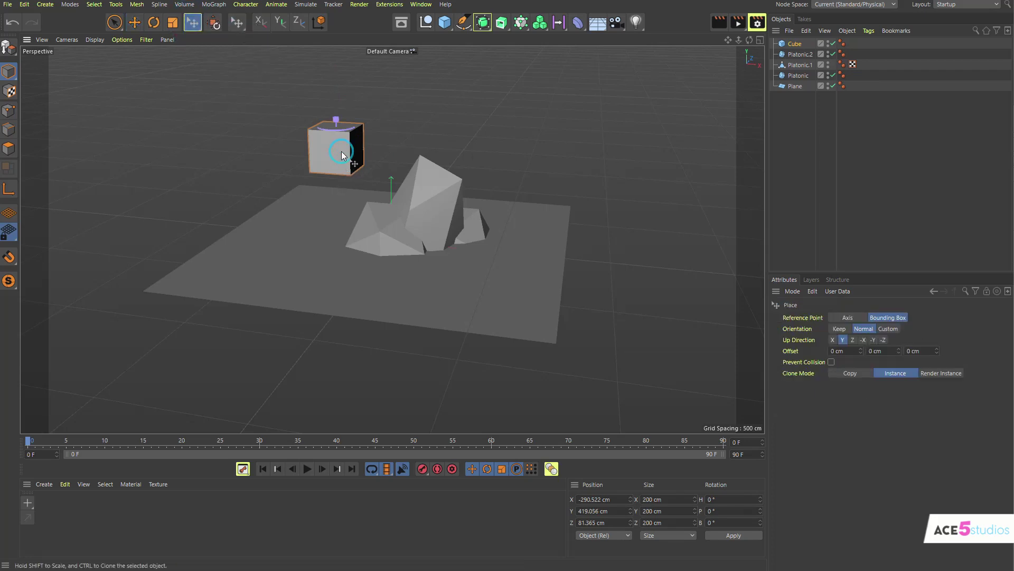
{"action": "mouse_move", "coordinate": [342, 154]}
{"action": "left_mouse_down"}
{"action": "mouse_move", "coordinate": [276, 247]}
{"action": "mouse_move", "coordinate": [305, 250]}
{"action": "mouse_move", "coordinate": [434, 195]}
{"action": "mouse_move", "coordinate": [489, 229]}
{"action": "mouse_move", "coordinate": [379, 227]}
{"action": "mouse_move", "coordinate": [381, 243]}
{"action": "mouse_move", "coordinate": [360, 246]}
{"action": "mouse_move", "coordinate": [532, 248]}
{"action": "mouse_move", "coordinate": [505, 241]}
{"action": "left_mouse_up"}
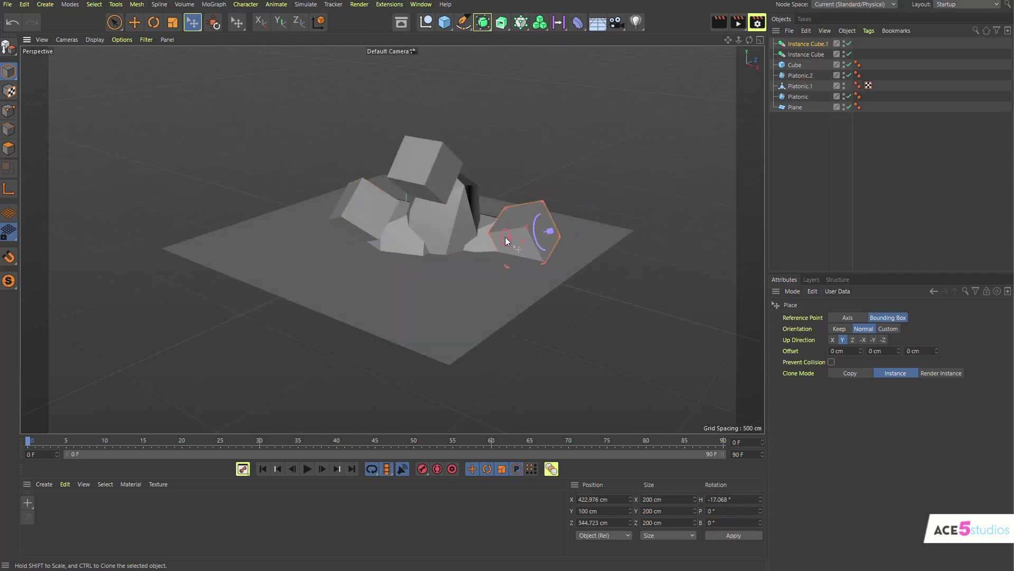
Delete the cube and its two instances from the scene.
{"action": "key", "text": "Delete"}
{"action": "left_click", "coordinate": [802, 44]}
{"action": "key", "text": "Delete"}
{"action": "left_click", "coordinate": [802, 44]}
{"action": "key", "text": "Delete"}
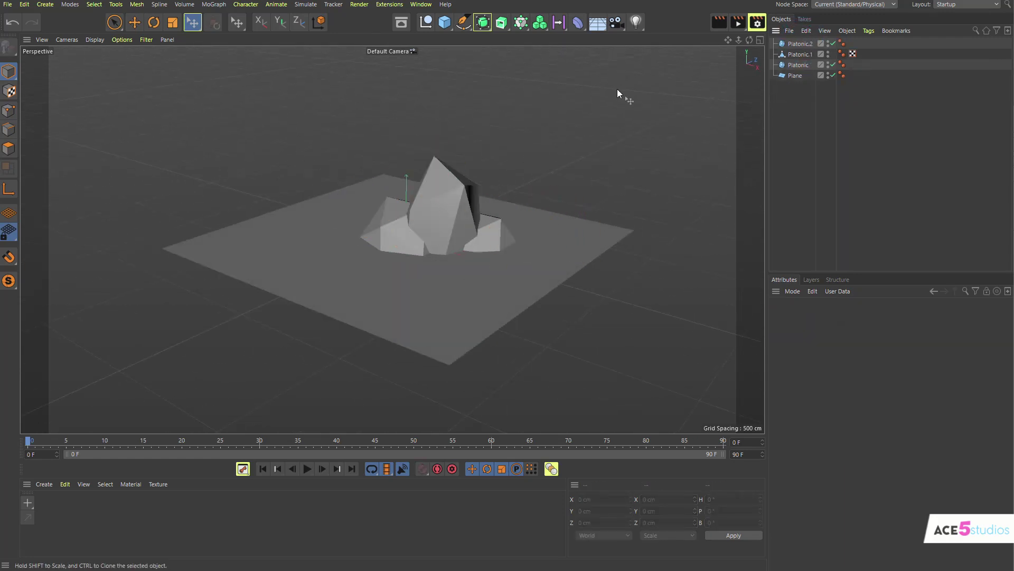
Add a new default cube and move it clear of the rocks, above the plane.
{"action": "left_click_drag", "start_coordinate": [192, 27], "coordinate": [247, 76]}
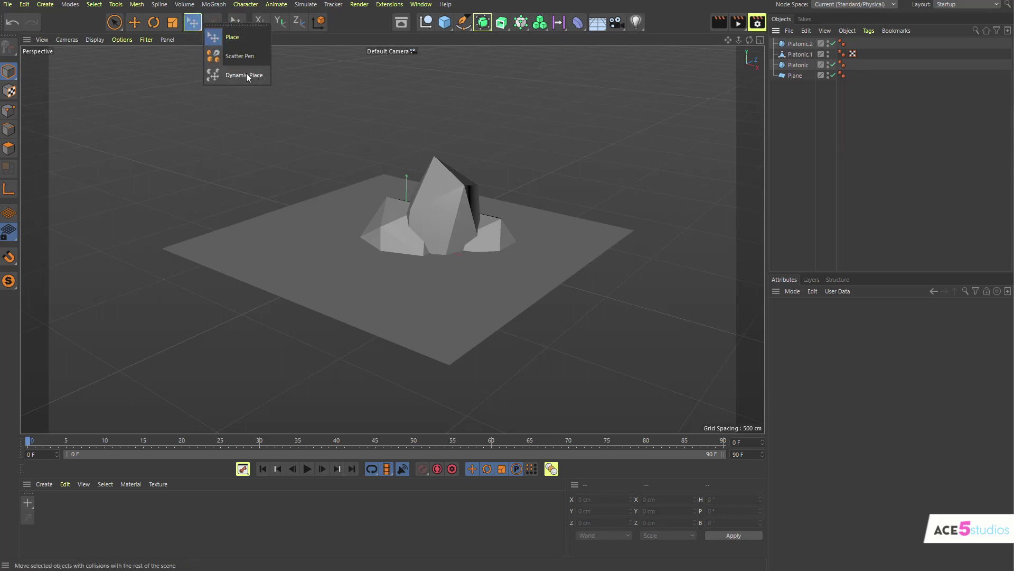
{"action": "left_click", "coordinate": [246, 74]}
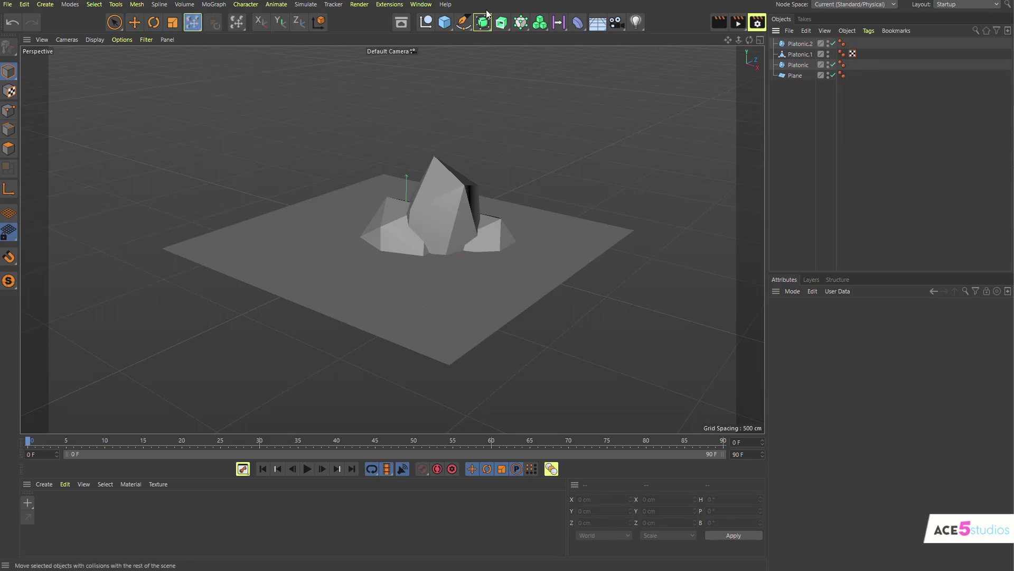
{"action": "left_click", "coordinate": [445, 22]}
{"action": "key", "text": "e"}
{"action": "left_click_drag", "start_coordinate": [420, 288], "coordinate": [346, 228]}
Move the cube across the plane and back up beside the rocks with Dynamic Place, and delete it.
{"action": "left_click", "coordinate": [193, 23]}
{"action": "left_click_drag", "start_coordinate": [285, 196], "coordinate": [324, 314]}
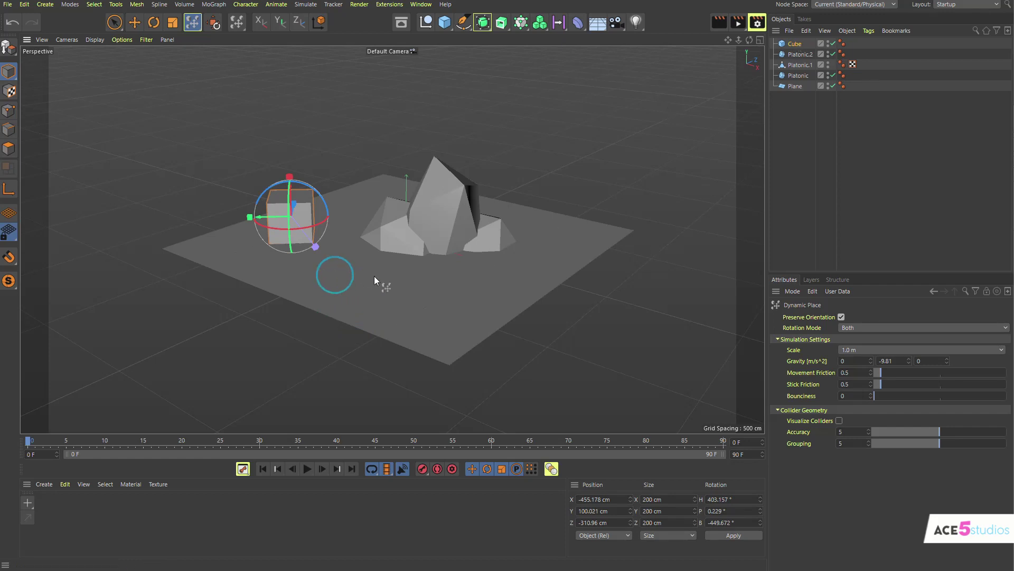
{"action": "left_click_drag", "start_coordinate": [375, 276], "coordinate": [344, 177]}
{"action": "left_click", "coordinate": [793, 44]}
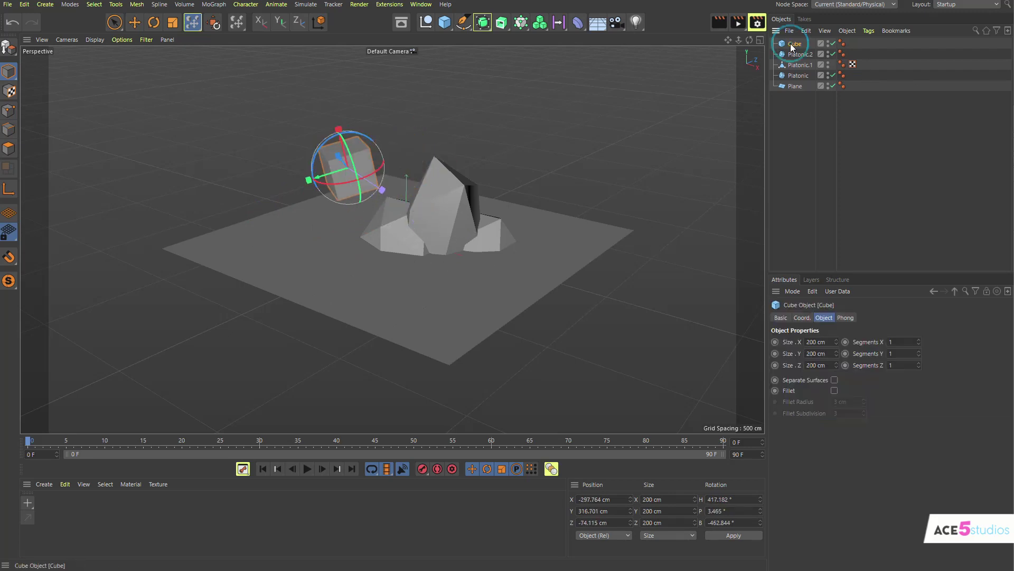
{"action": "key", "text": "Delete"}
Activate the Scatter Pen and enlarge its brush radius to 285 cm.
{"action": "left_click", "coordinate": [195, 24]}
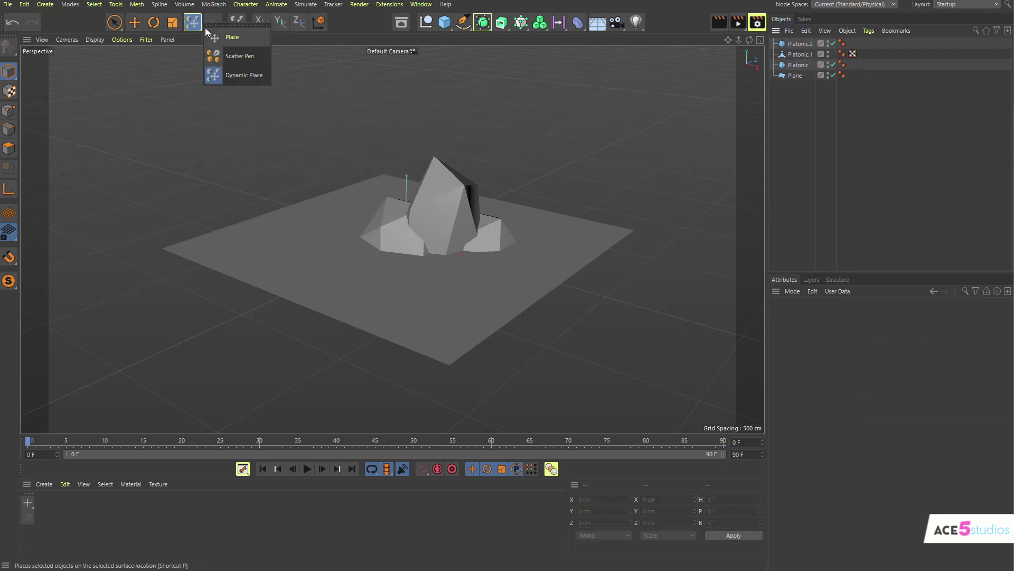
{"action": "left_click", "coordinate": [249, 61]}
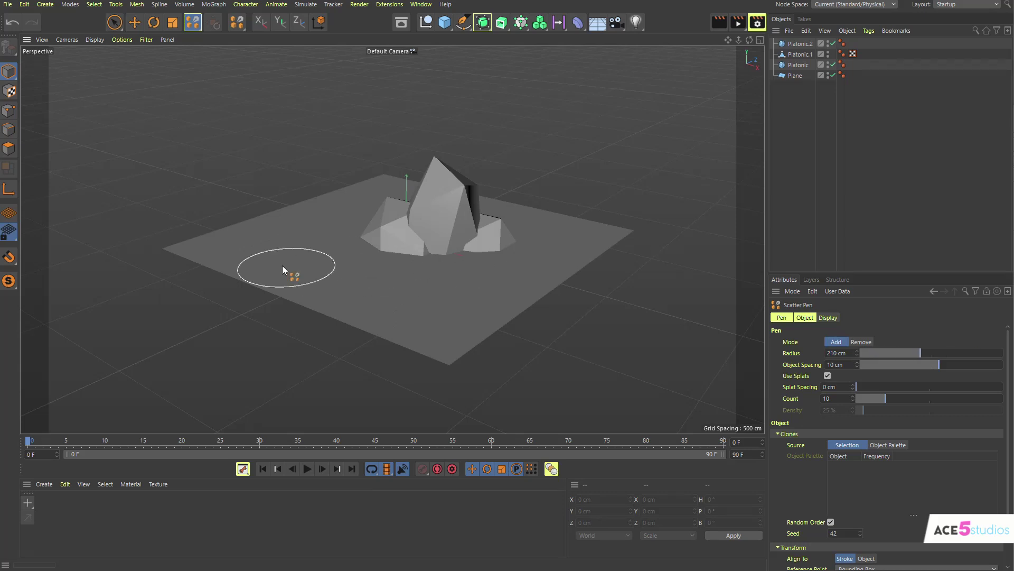
{"action": "middle_click_drag", "start_coordinate": [388, 257], "coordinate": [427, 257]}
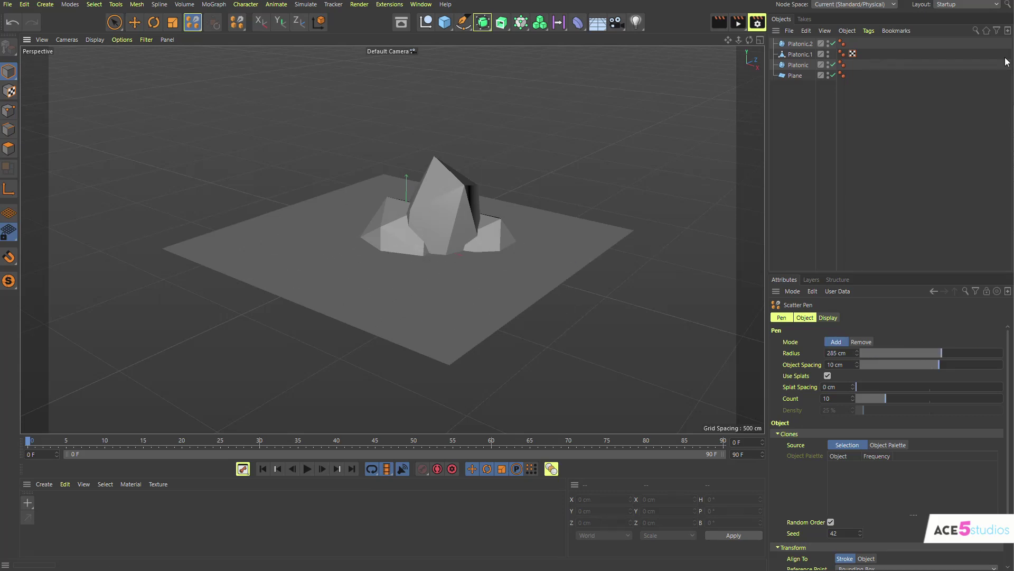
Add a cube above the plane at about -484, 335, -223 cm and scale it to about 45 cm.
{"action": "left_click", "coordinate": [444, 22]}
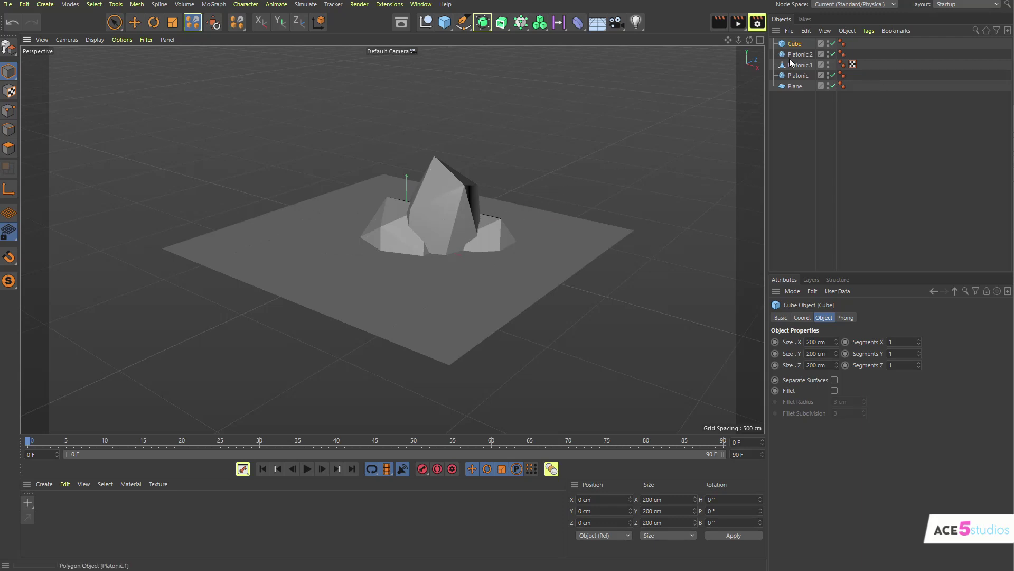
{"action": "key", "text": "e"}
{"action": "left_click_drag", "start_coordinate": [440, 331], "coordinate": [334, 258]}
{"action": "key", "text": "t"}
{"action": "left_click_drag", "start_coordinate": [514, 163], "coordinate": [166, 191]}
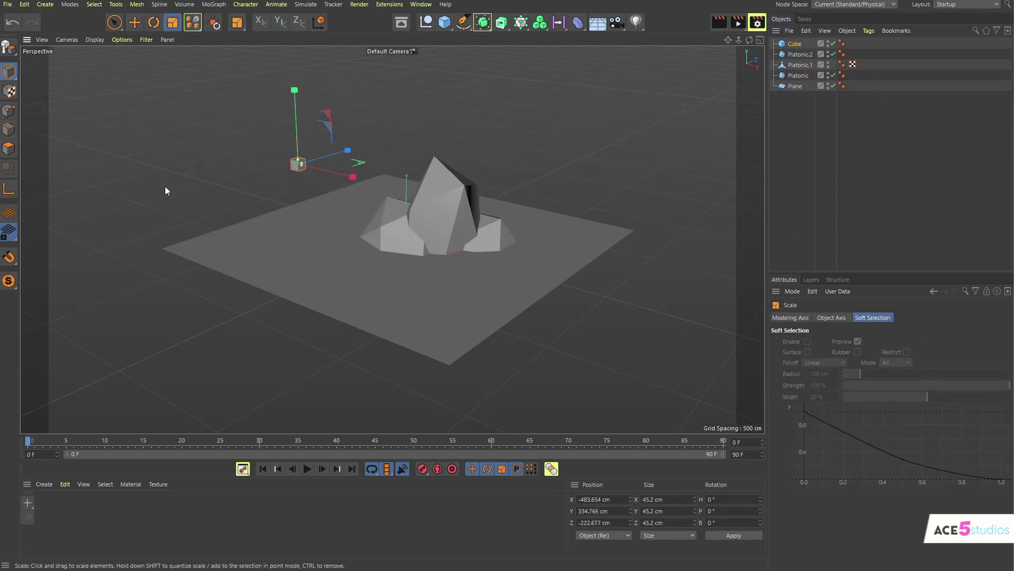
Create a pink material with hue 302° and saturation 50%, and apply it to the small cube.
{"action": "double_click", "coordinate": [156, 531]}
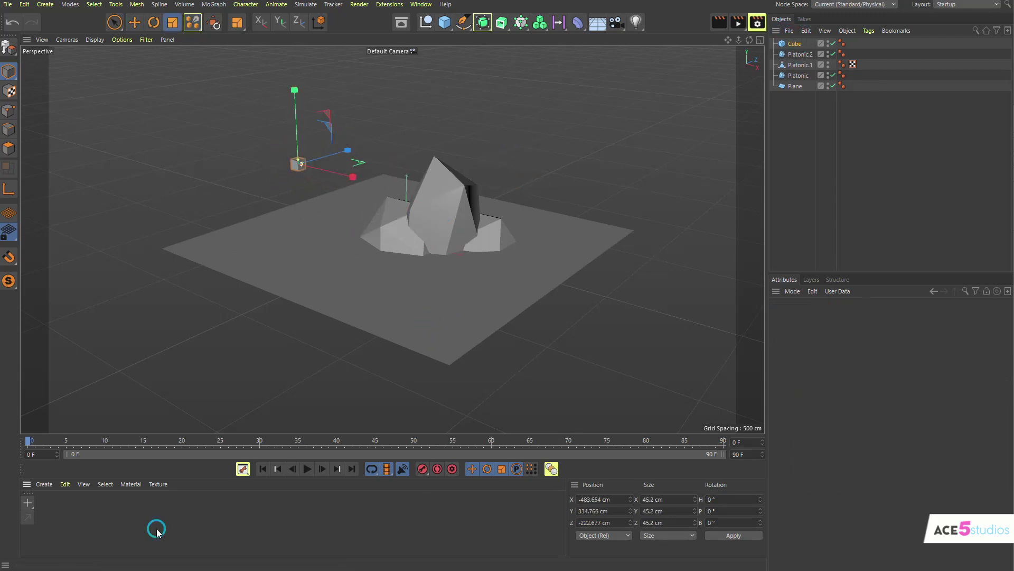
{"action": "left_click", "coordinate": [972, 433]}
{"action": "left_click_drag", "start_coordinate": [955, 445], "coordinate": [984, 447]}
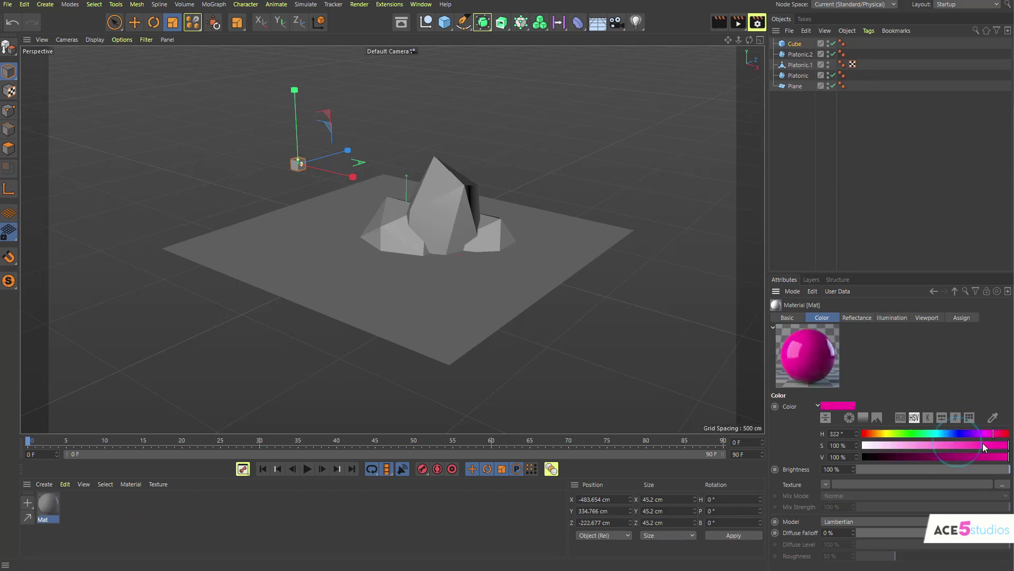
{"action": "left_click", "coordinate": [935, 446]}
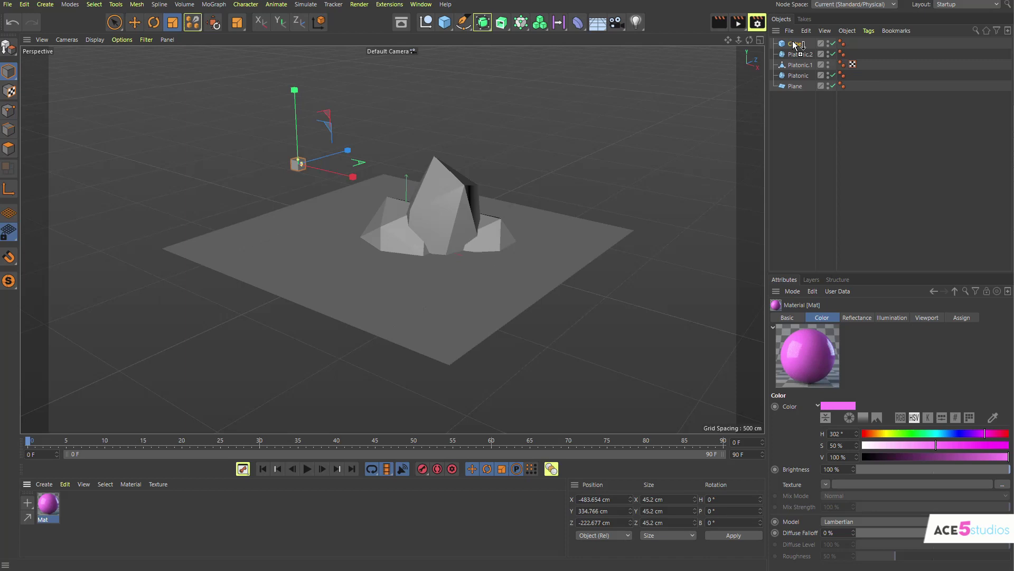
{"action": "left_click_drag", "start_coordinate": [795, 45], "coordinate": [795, 45]}
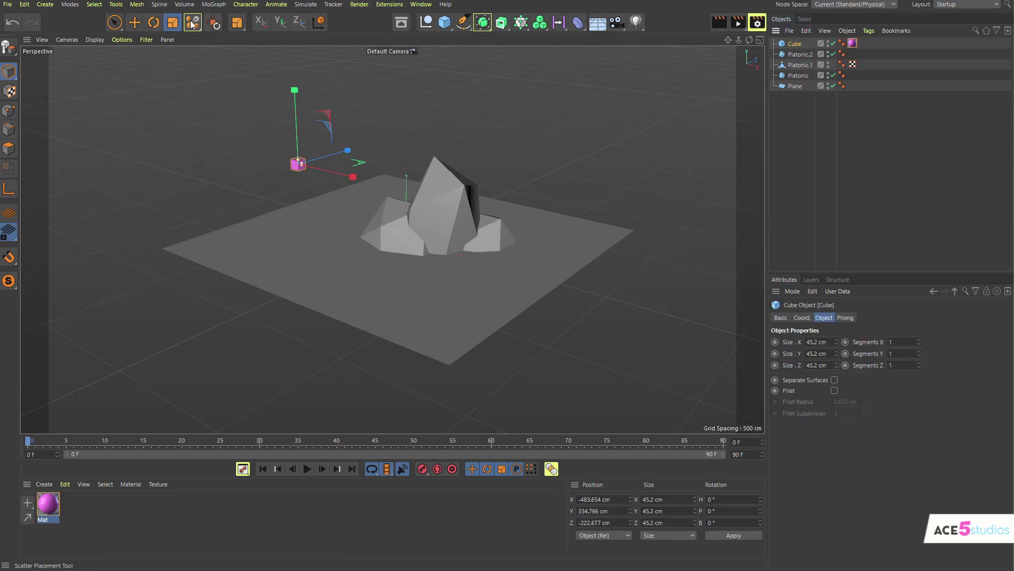
Try scattering the cube over the plane and rocks using Scatter Pen splats, and undo the scatter.
{"action": "left_click_drag", "start_coordinate": [193, 22], "coordinate": [233, 54]}
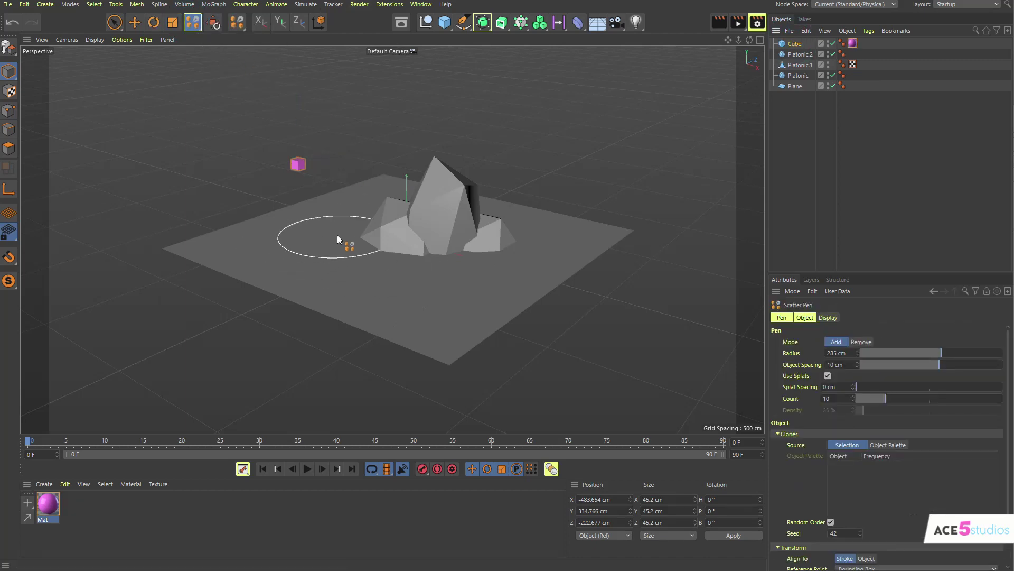
{"action": "mouse_move", "coordinate": [338, 239]}
{"action": "left_mouse_down"}
{"action": "mouse_move", "coordinate": [423, 180]}
{"action": "mouse_move", "coordinate": [521, 293]}
{"action": "mouse_move", "coordinate": [544, 258]}
{"action": "left_mouse_up"}
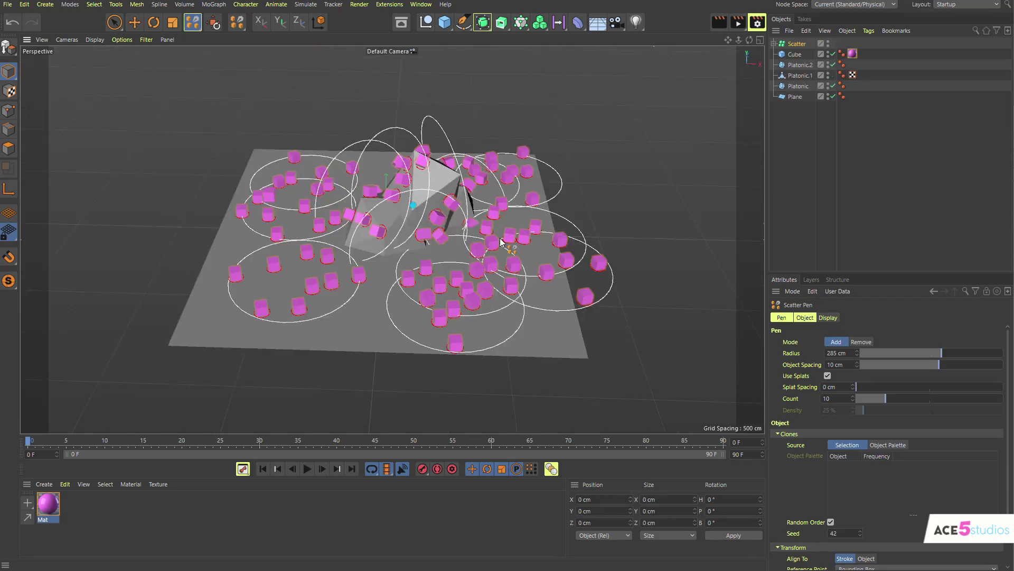
{"action": "left_click_drag", "start_coordinate": [501, 242], "coordinate": [445, 251], "text": "alt"}
{"action": "scroll", "coordinate": [446, 251], "scroll_direction": "up", "scroll_amount": 4}
{"action": "key", "text": "ctrl+z"}
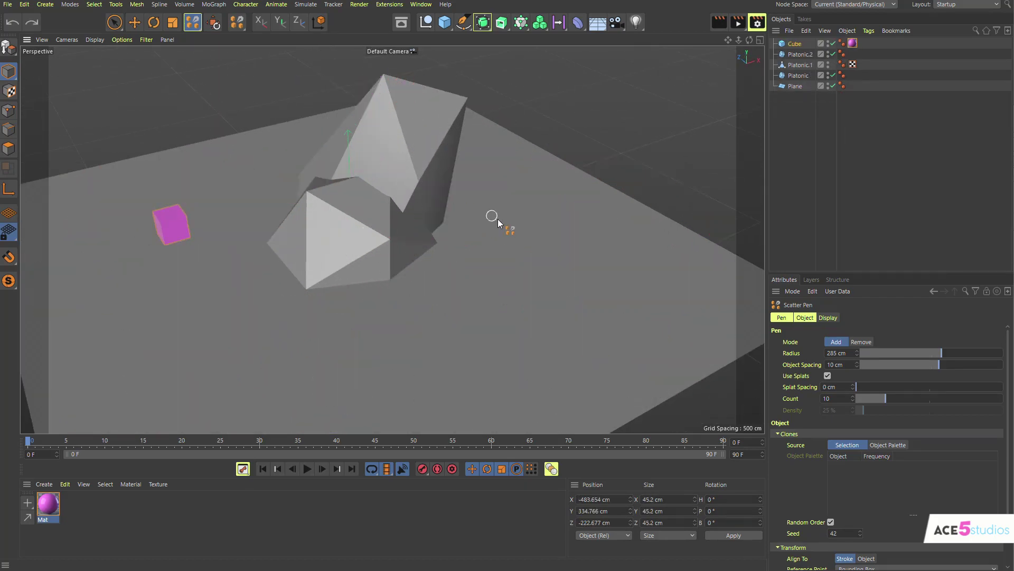
Disable Use Splats and paint cube copies over the rocks and plane with the Scatter Pen.
{"action": "left_click", "coordinate": [828, 376]}
{"action": "mouse_move", "coordinate": [335, 245]}
{"action": "left_mouse_down"}
{"action": "mouse_move", "coordinate": [132, 254]}
{"action": "mouse_move", "coordinate": [438, 284]}
{"action": "mouse_move", "coordinate": [381, 272]}
{"action": "left_mouse_up"}
{"action": "scroll", "coordinate": [437, 283], "scroll_direction": "down", "scroll_amount": 4}
{"action": "key", "text": "e"}
{"action": "left_click", "coordinate": [796, 146]}
{"action": "left_click_drag", "start_coordinate": [417, 199], "coordinate": [637, 199], "text": "alt"}
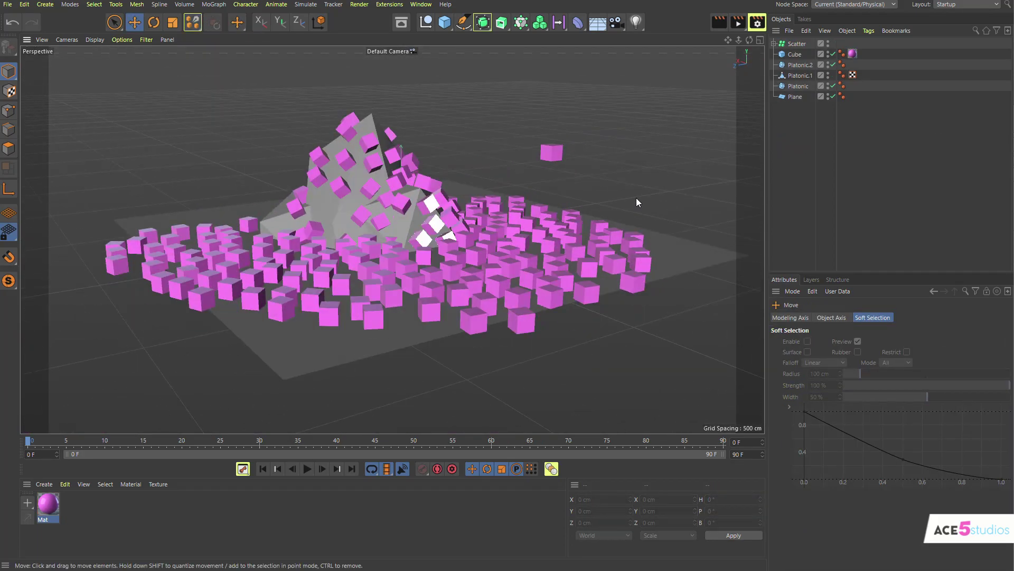
Make the Scatter object editable to turn it into a null with individual cube instances.
{"action": "left_click", "coordinate": [793, 46]}
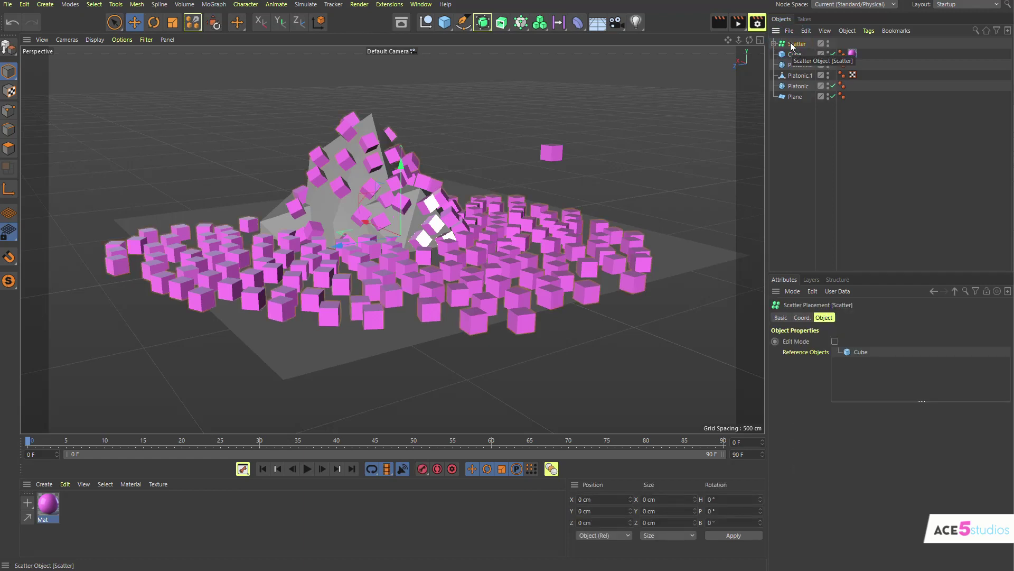
{"action": "key", "text": "c"}
{"action": "middle_click_drag", "start_coordinate": [373, 193], "coordinate": [398, 218], "text": "alt"}
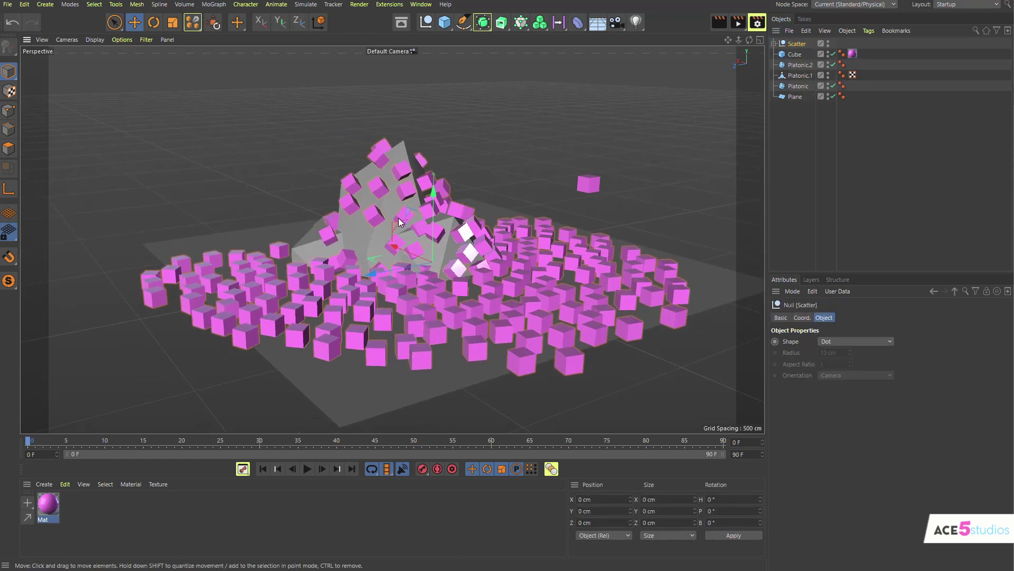
Expand the Scatter null and select all its instances, leaving the null itself unselected.
{"action": "middle_click", "coordinate": [790, 46]}
{"action": "left_click", "coordinate": [789, 45], "text": "ctrl"}
{"action": "left_click", "coordinate": [774, 43]}
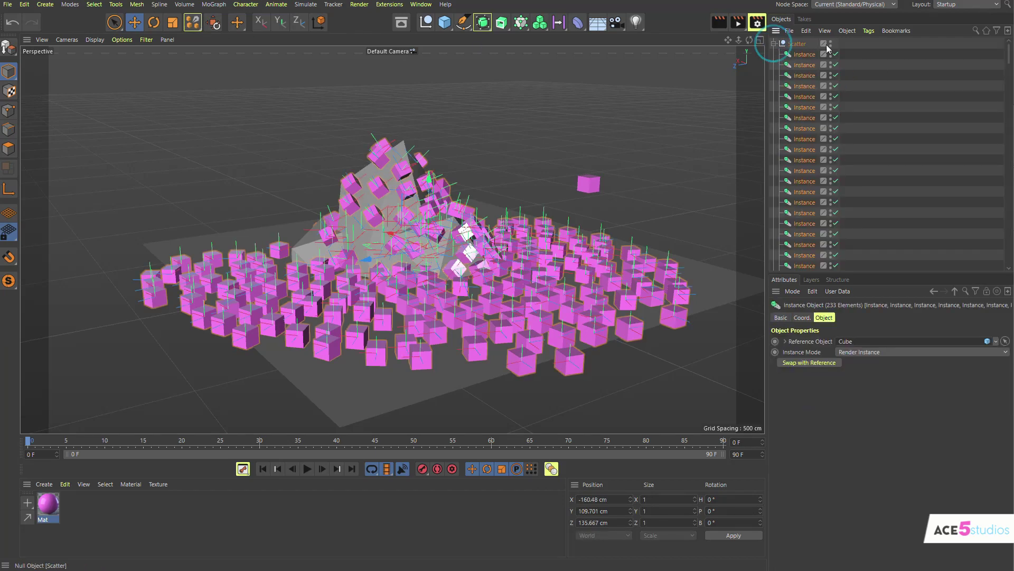
{"action": "left_click", "coordinate": [811, 46]}
{"action": "middle_click", "coordinate": [805, 46]}
{"action": "left_click", "coordinate": [800, 44], "text": "ctrl"}
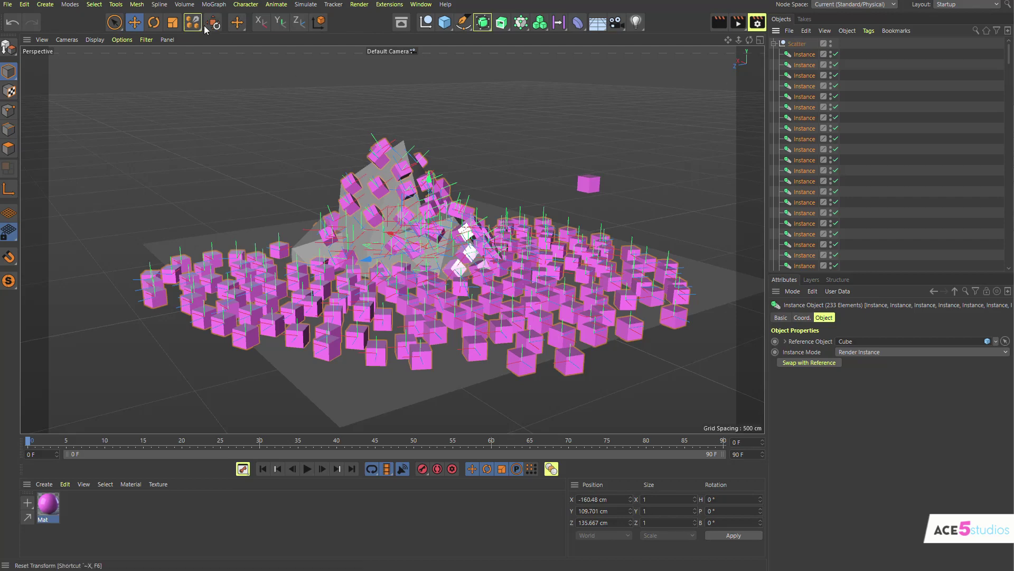
Lift all selected instances above the rocks with Dynamic Place and push them down onto the scene.
{"action": "left_click_drag", "start_coordinate": [195, 26], "coordinate": [244, 77]}
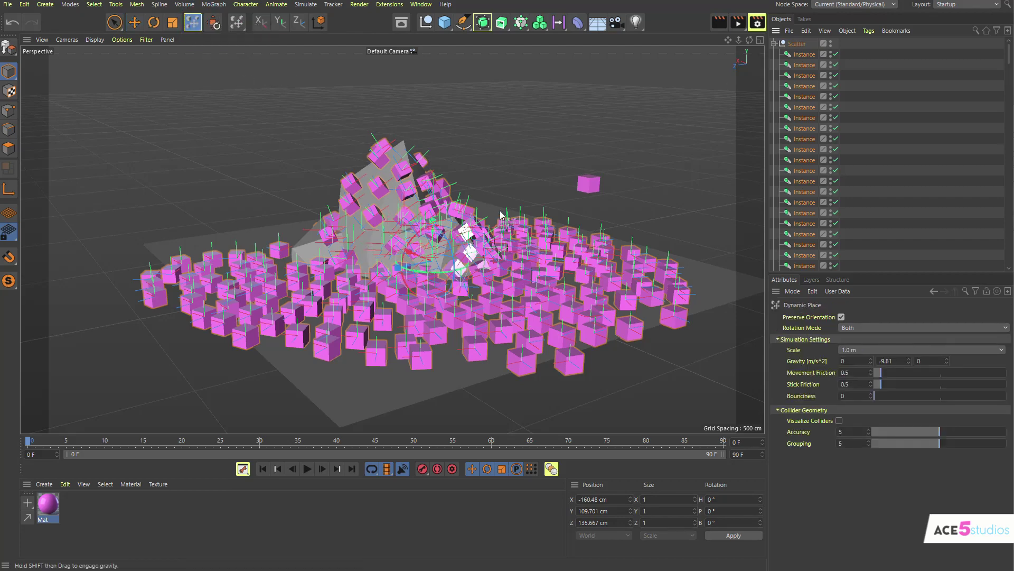
{"action": "left_click_drag", "start_coordinate": [432, 246], "coordinate": [403, 151]}
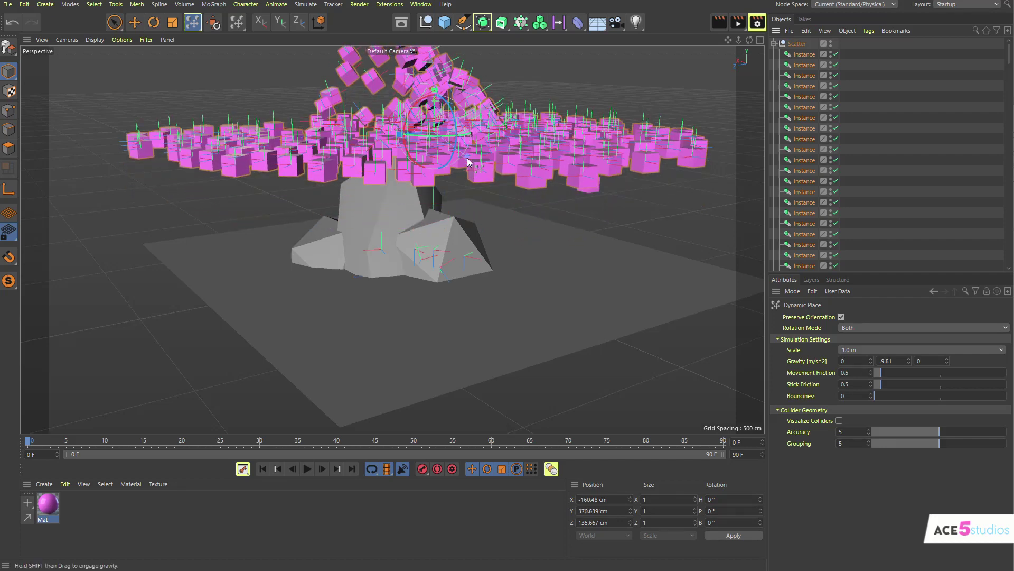
{"action": "mouse_move", "coordinate": [463, 157]}
{"action": "left_mouse_down"}
{"action": "mouse_move", "coordinate": [370, 98]}
{"action": "mouse_move", "coordinate": [443, 154]}
{"action": "mouse_move", "coordinate": [431, 180]}
{"action": "mouse_move", "coordinate": [430, 359]}
{"action": "left_mouse_up"}
Tumble the instances around the rocks and plane with Dynamic Place gravity engaged, and deselect them.
{"action": "left_click_drag", "start_coordinate": [431, 358], "coordinate": [334, 46], "text": "alt"}
{"action": "left_click_drag", "start_coordinate": [334, 183], "coordinate": [335, 181], "text": "shift"}
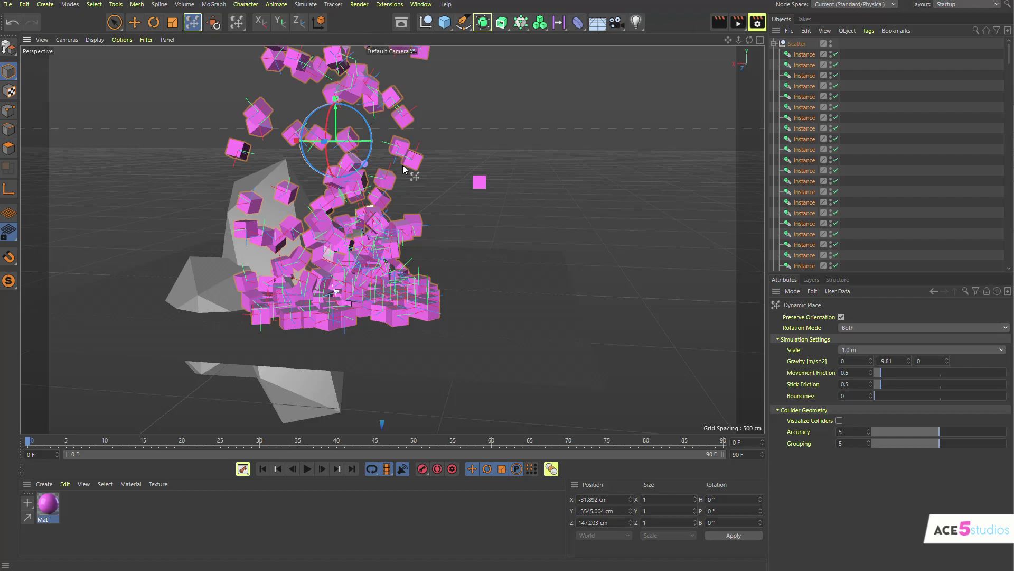
{"action": "left_click_drag", "start_coordinate": [403, 165], "coordinate": [331, 164]}
{"action": "left_click_drag", "start_coordinate": [342, 238], "coordinate": [294, 302], "text": "alt"}
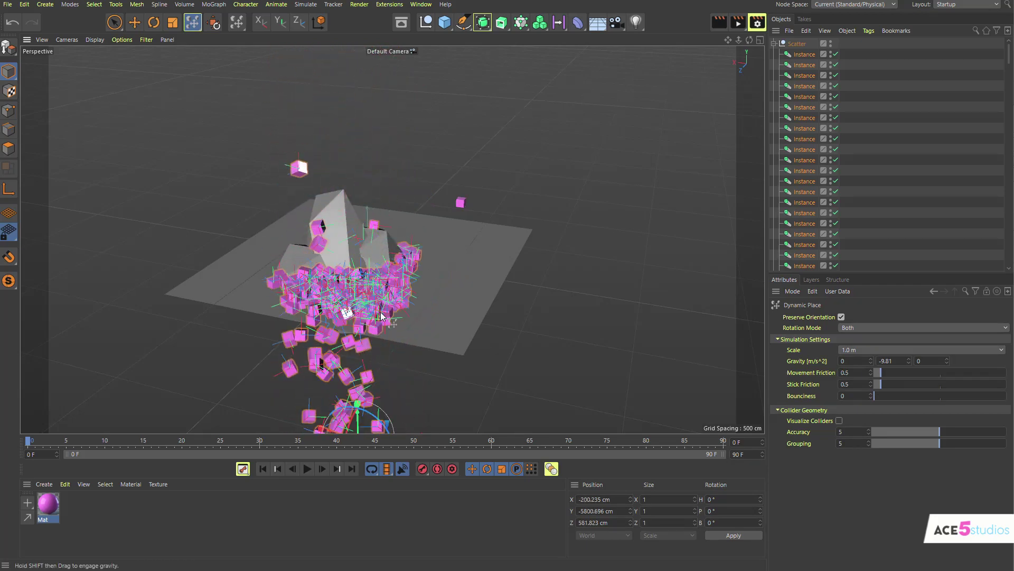
{"action": "left_click_drag", "start_coordinate": [381, 315], "coordinate": [749, 171], "text": "alt"}
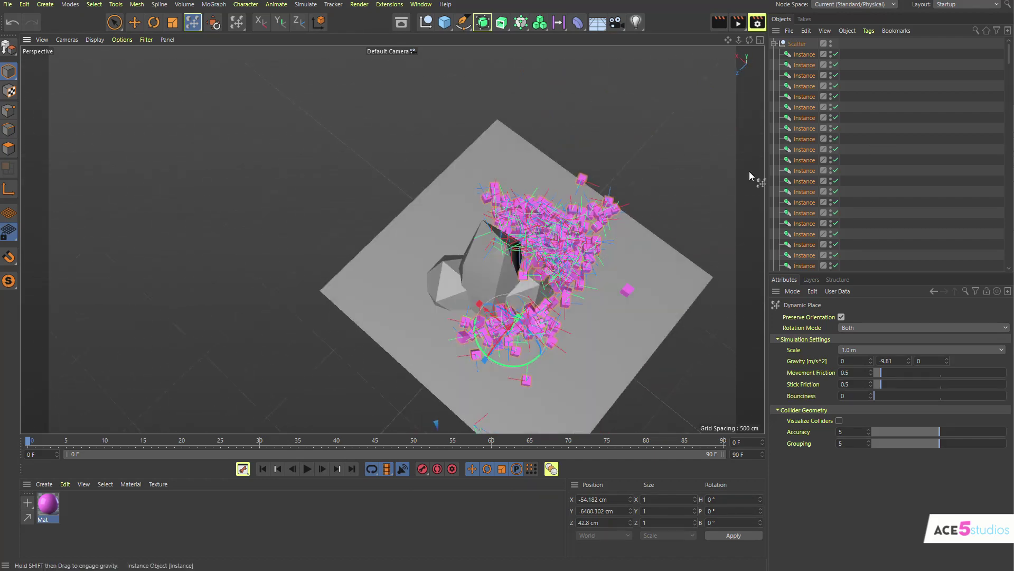
{"action": "left_click", "coordinate": [816, 42]}
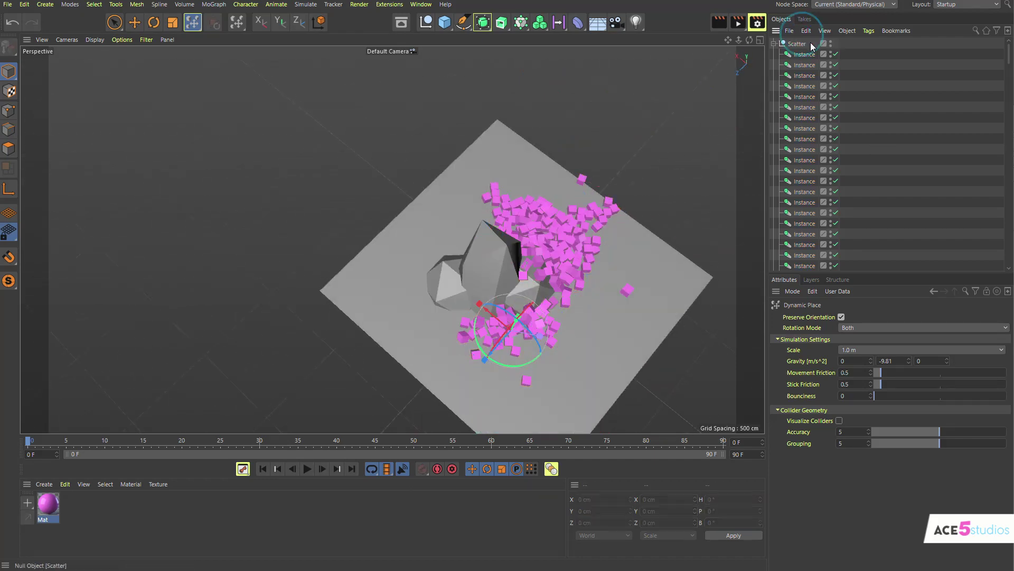
{"action": "left_click_drag", "start_coordinate": [566, 274], "coordinate": [397, 218], "text": "alt"}
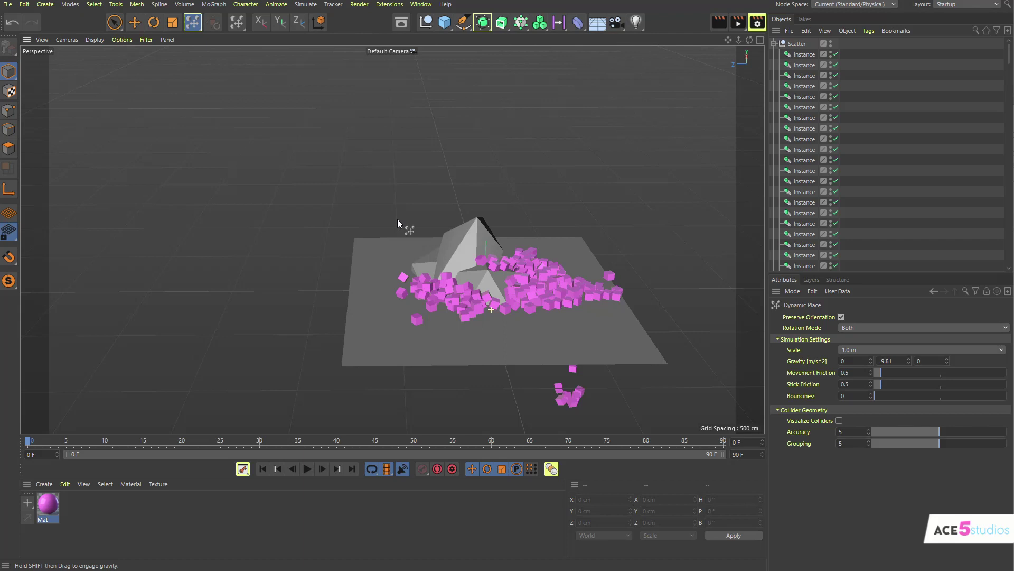
{"action": "right_click_drag", "start_coordinate": [502, 290], "coordinate": [623, 289], "text": "alt"}
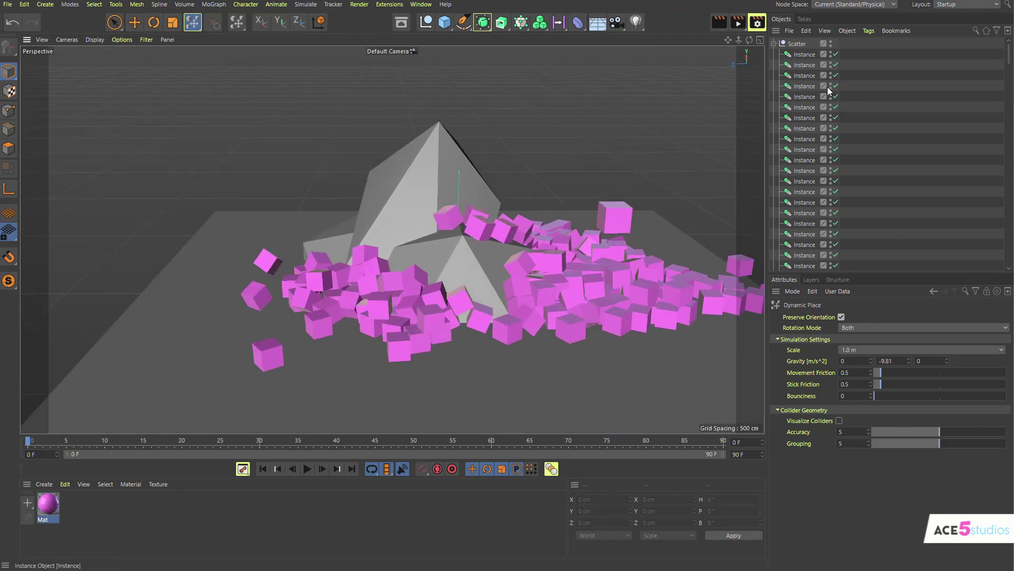
Add a MoGraph Fracture object to the scene.
{"action": "left_click", "coordinate": [798, 44]}
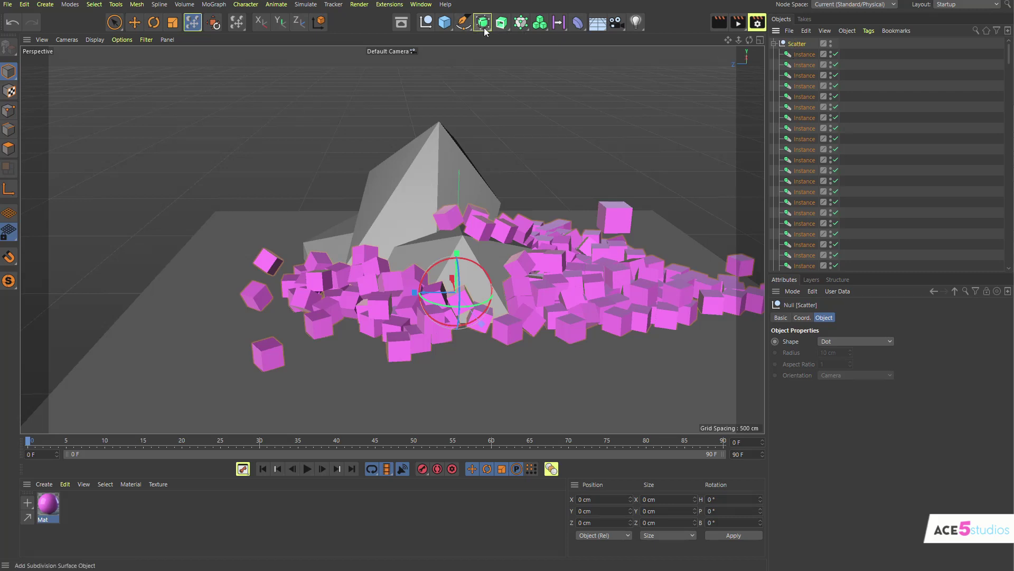
{"action": "left_click", "coordinate": [519, 24]}
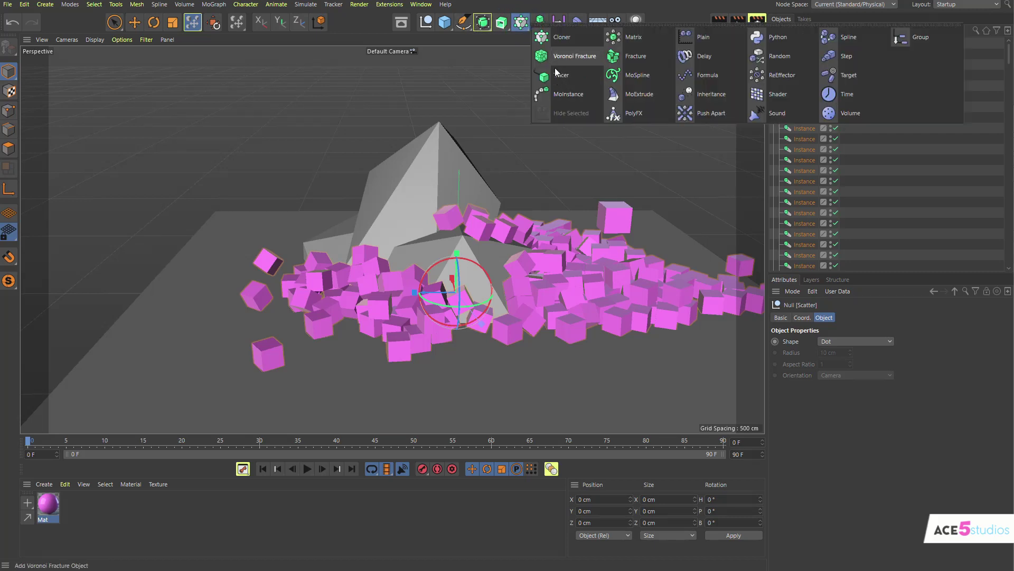
{"action": "left_click", "coordinate": [629, 56]}
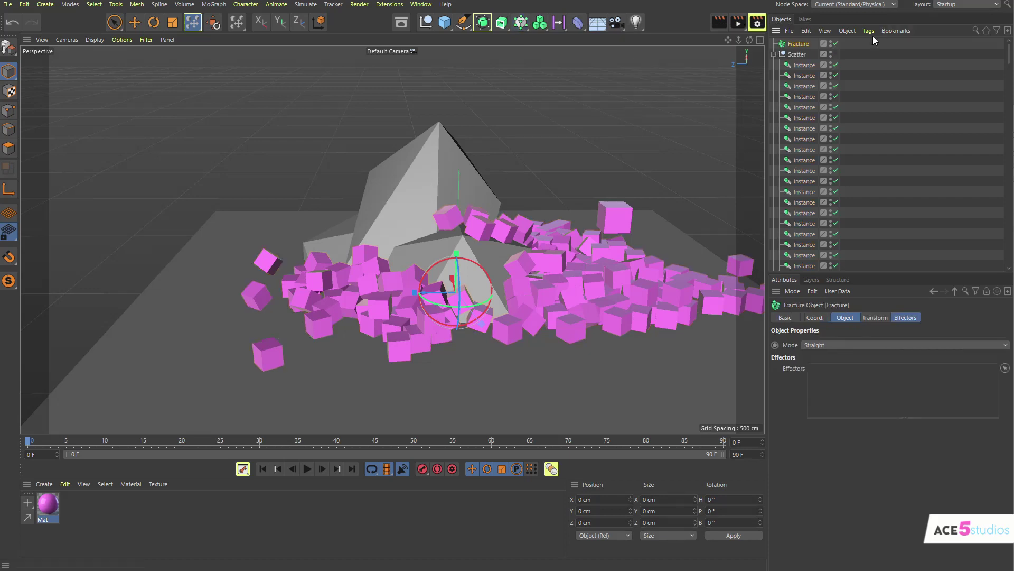
Select all the Scatter null's instances without the null itself and make them children of the Fracture object.
{"action": "left_click", "coordinate": [800, 55]}
{"action": "middle_click", "coordinate": [800, 54]}
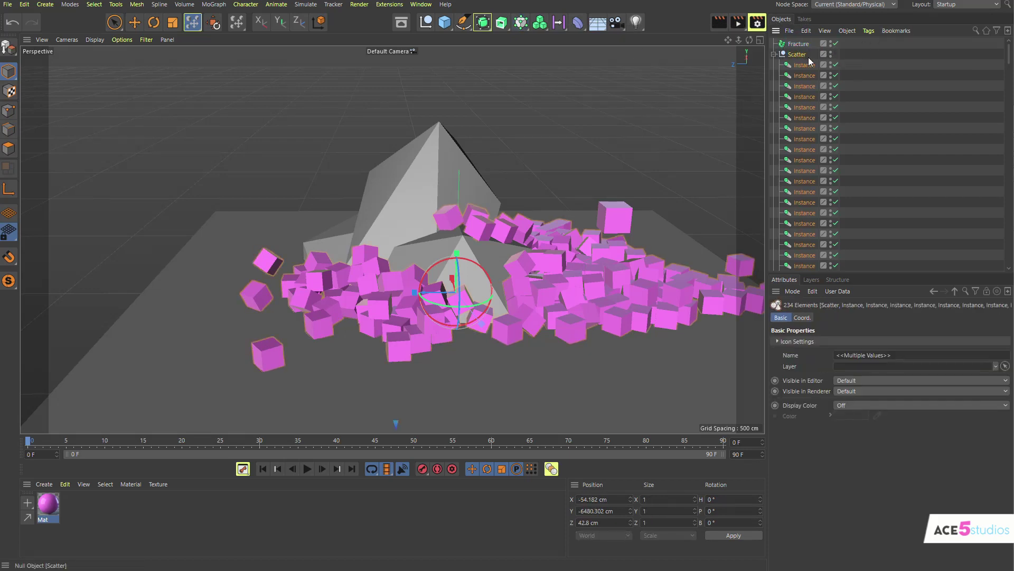
{"action": "left_click", "coordinate": [799, 54], "text": "ctrl"}
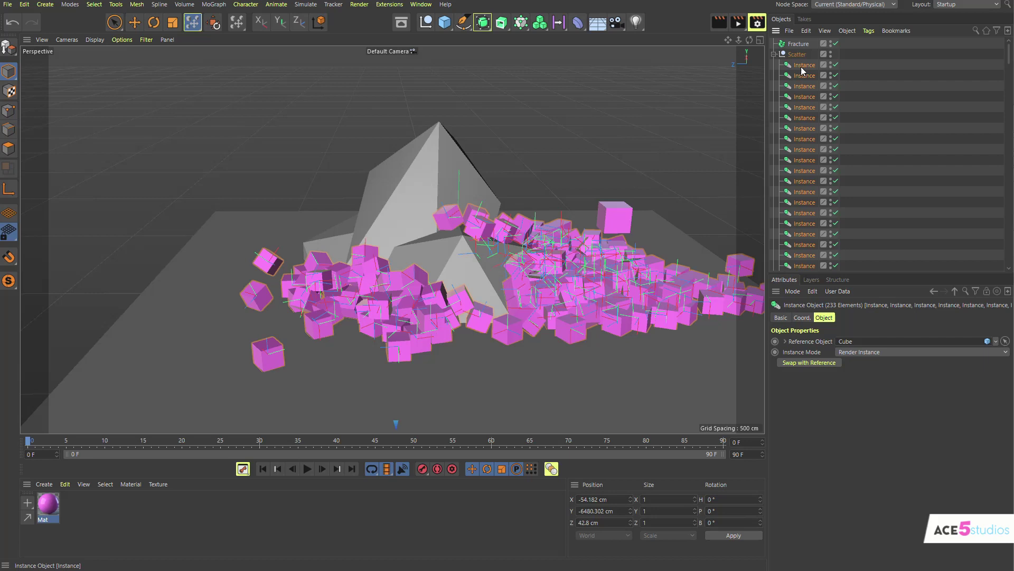
{"action": "left_click_drag", "start_coordinate": [800, 41], "coordinate": [799, 44]}
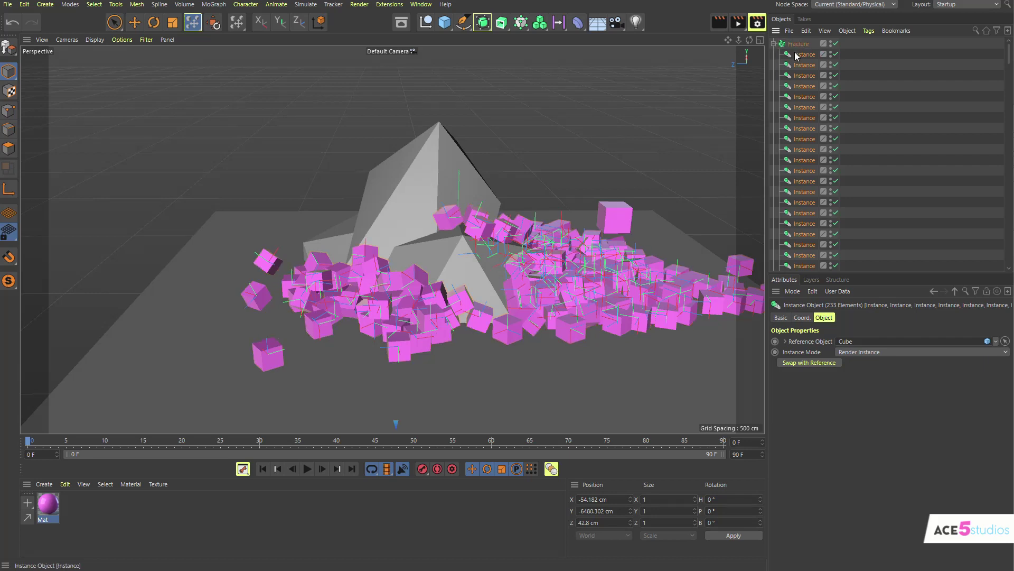
{"action": "left_click", "coordinate": [773, 44]}
Add a Random effector to the Fracture object with Position off, Scale on and S.Y set to 6.
{"action": "left_click", "coordinate": [797, 45]}
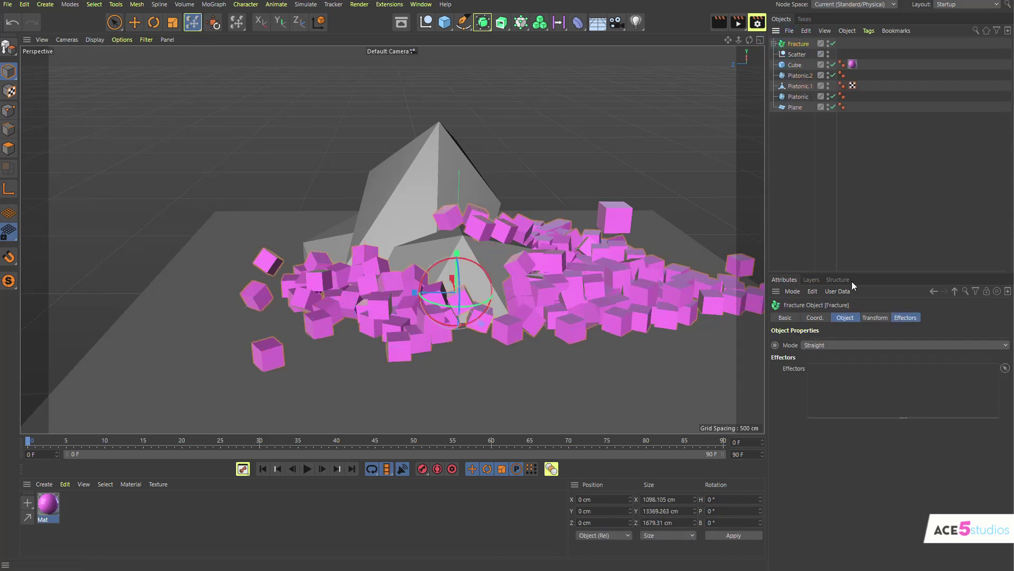
{"action": "left_click", "coordinate": [514, 25]}
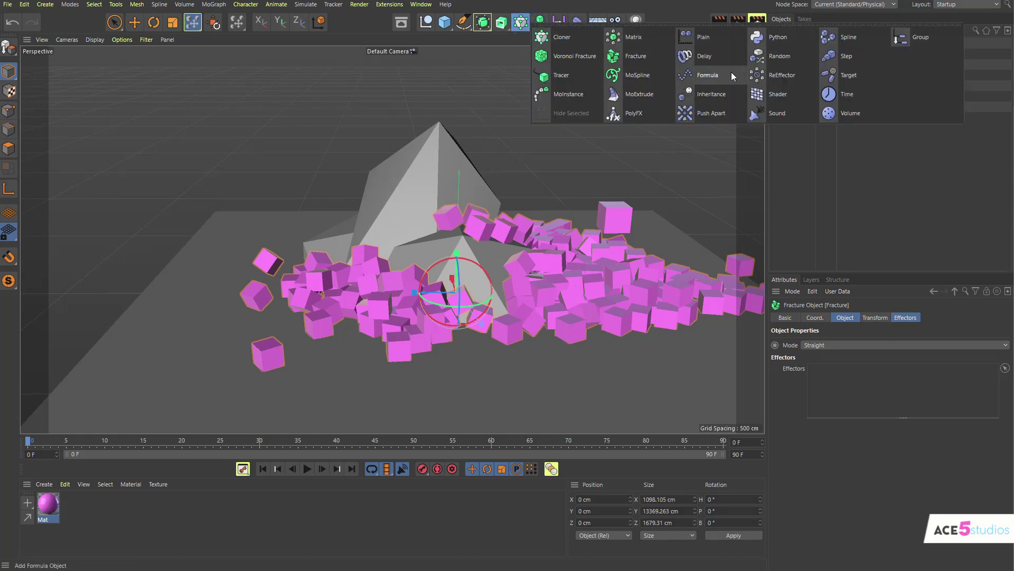
{"action": "left_click", "coordinate": [779, 56]}
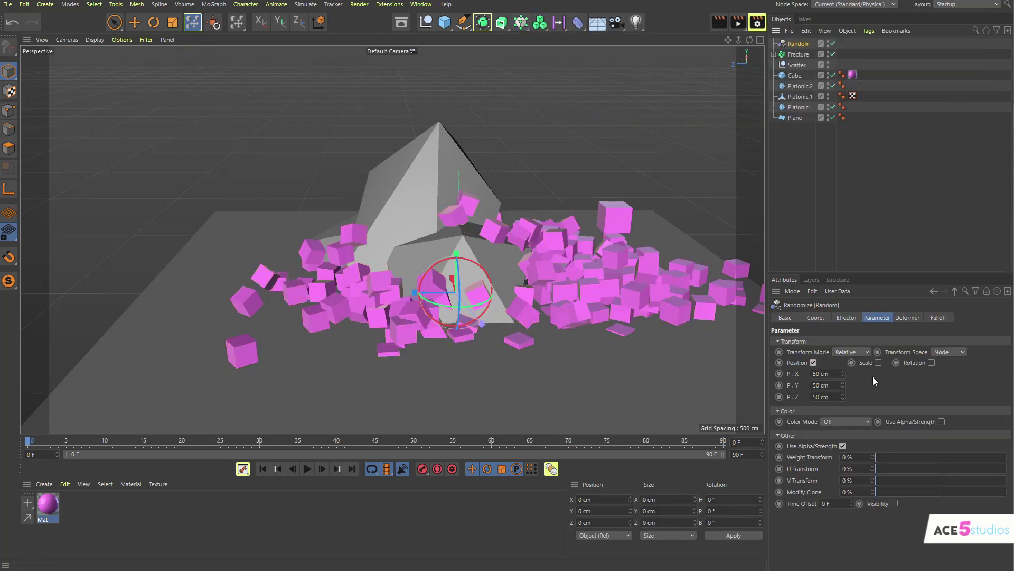
{"action": "left_click", "coordinate": [814, 363]}
{"action": "left_click", "coordinate": [878, 363]}
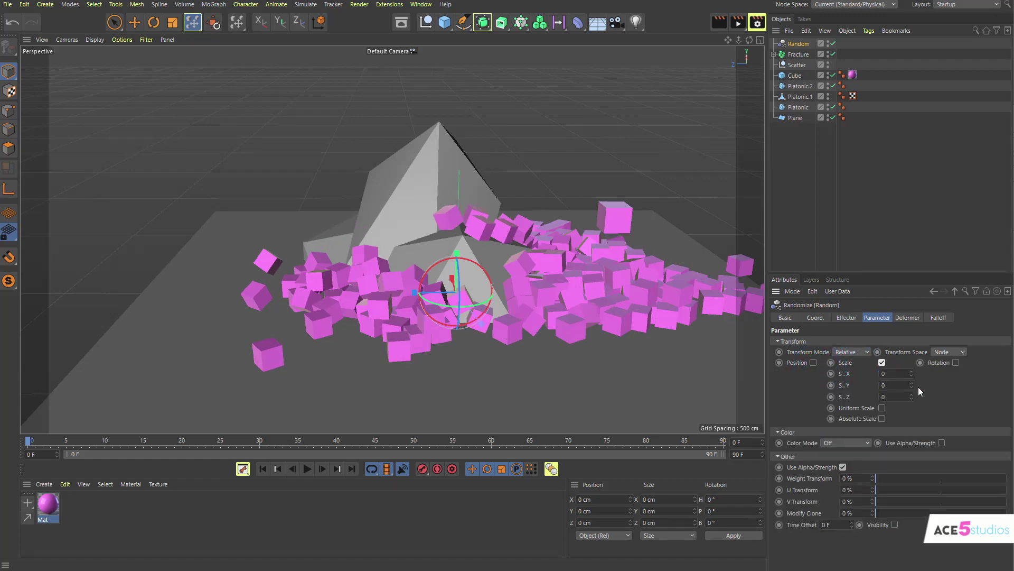
{"action": "left_click_drag", "start_coordinate": [911, 386], "coordinate": [911, 328]}
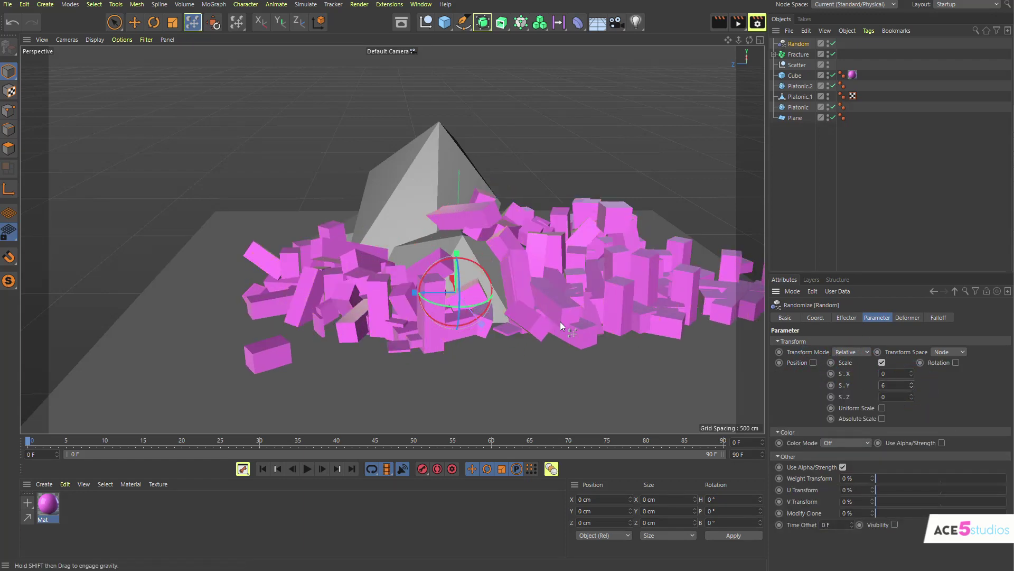
Inspect the randomly scaled cubes around the rocks and delete the Random effector.
{"action": "mouse_move", "coordinate": [560, 321]}
{"action": "left_mouse_down", "text": "alt"}
{"action": "mouse_move", "coordinate": [695, 300]}
{"action": "mouse_move", "coordinate": [607, 302]}
{"action": "left_mouse_up", "text": "alt"}
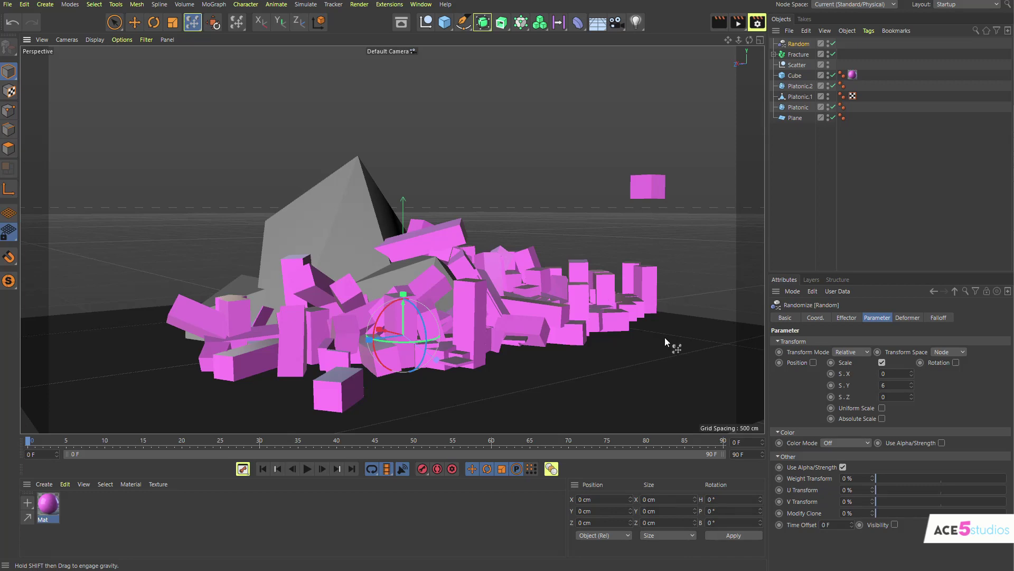
{"action": "left_click_drag", "start_coordinate": [430, 279], "coordinate": [459, 320], "text": "alt"}
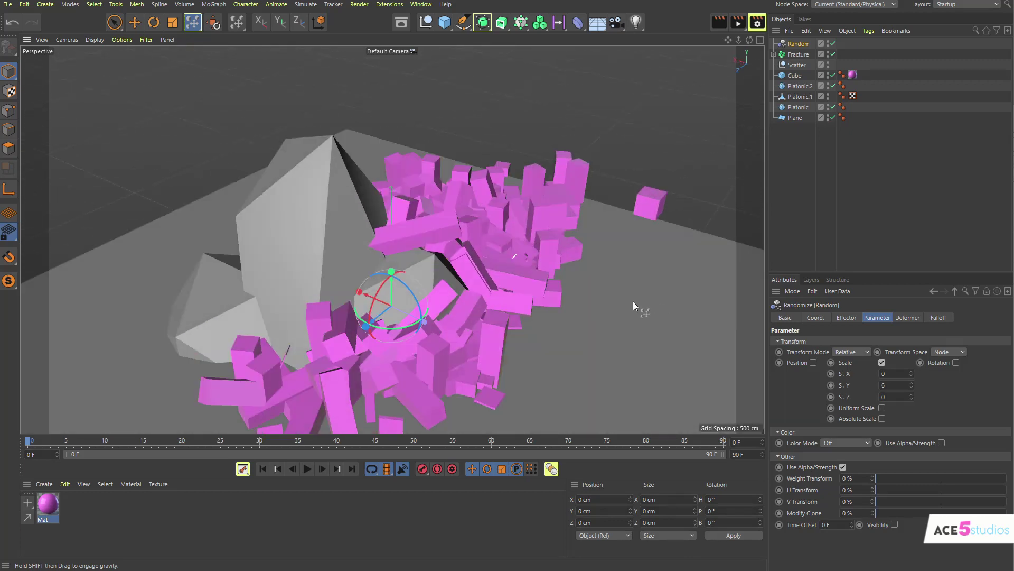
{"action": "right_click_drag", "start_coordinate": [621, 344], "coordinate": [486, 329], "text": "alt"}
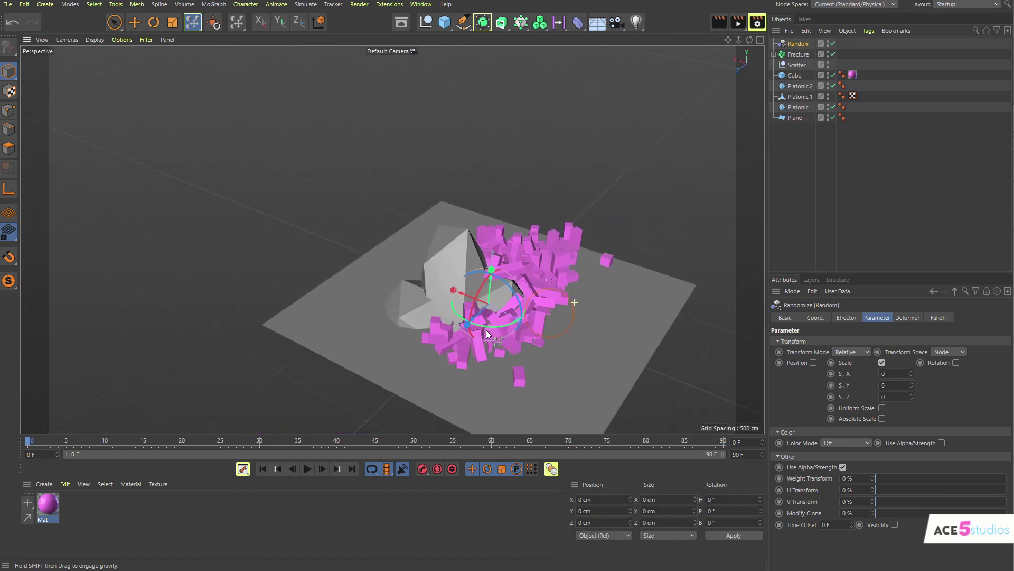
{"action": "left_click_drag", "start_coordinate": [80, 373], "coordinate": [442, 285], "text": "alt"}
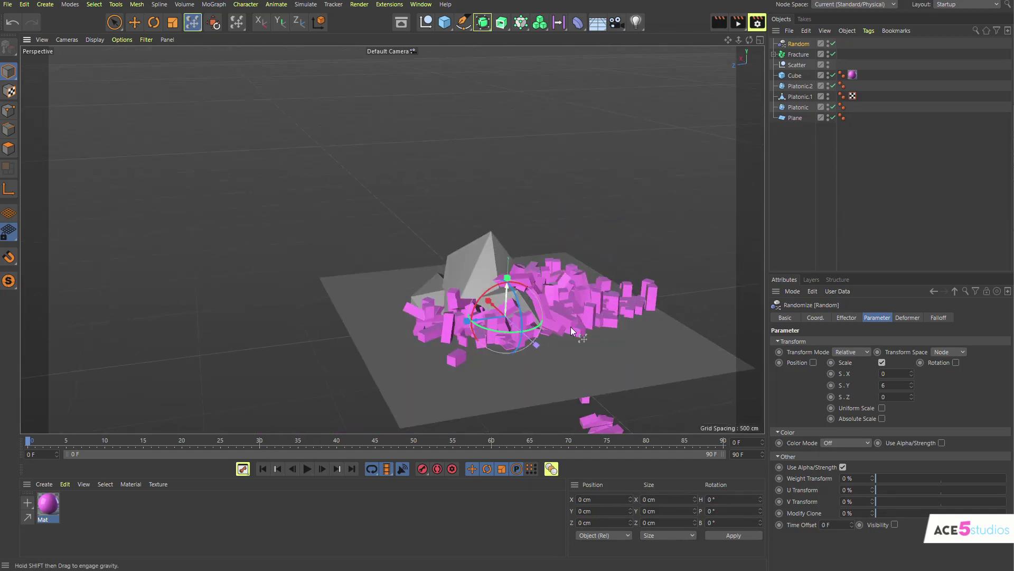
{"action": "right_click_drag", "start_coordinate": [501, 327], "coordinate": [628, 319], "text": "alt"}
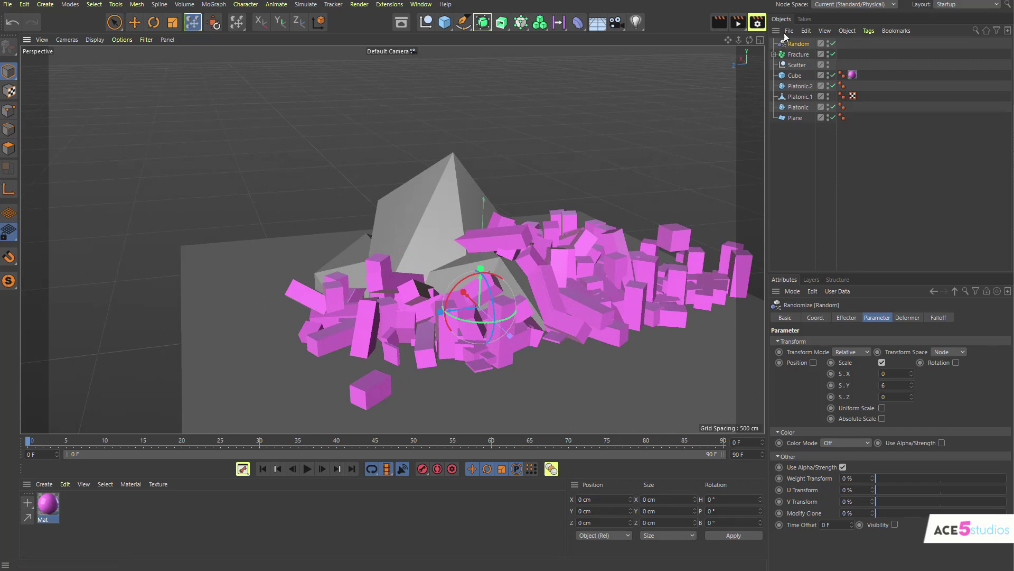
{"action": "left_click", "coordinate": [774, 55]}
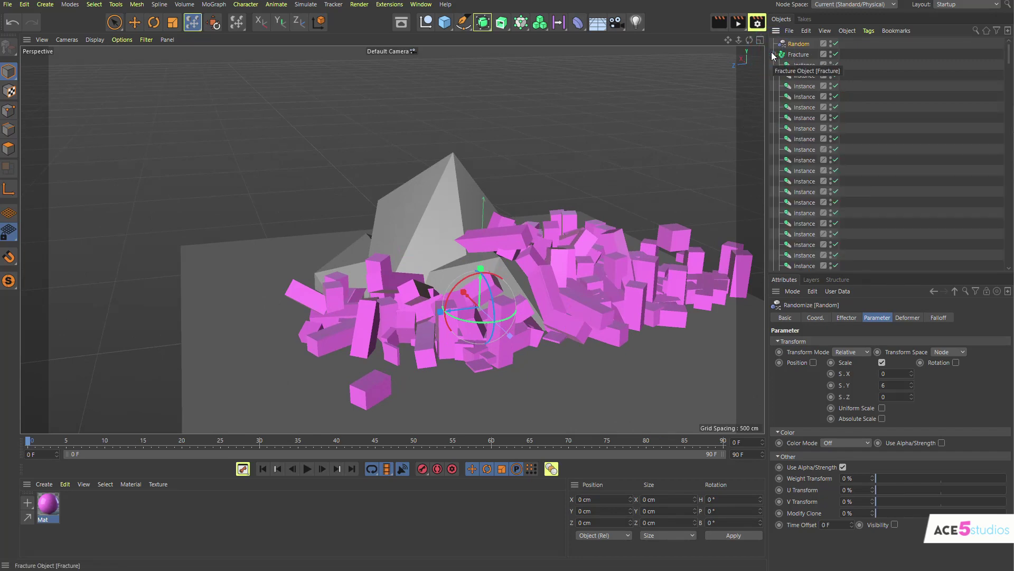
{"action": "left_click", "coordinate": [773, 54]}
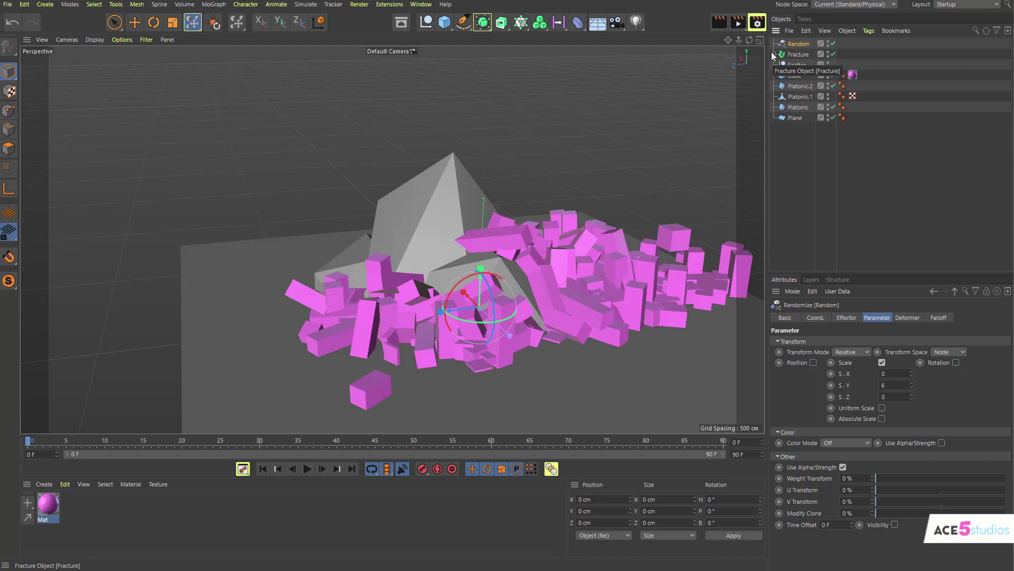
{"action": "key", "text": "Delete"}
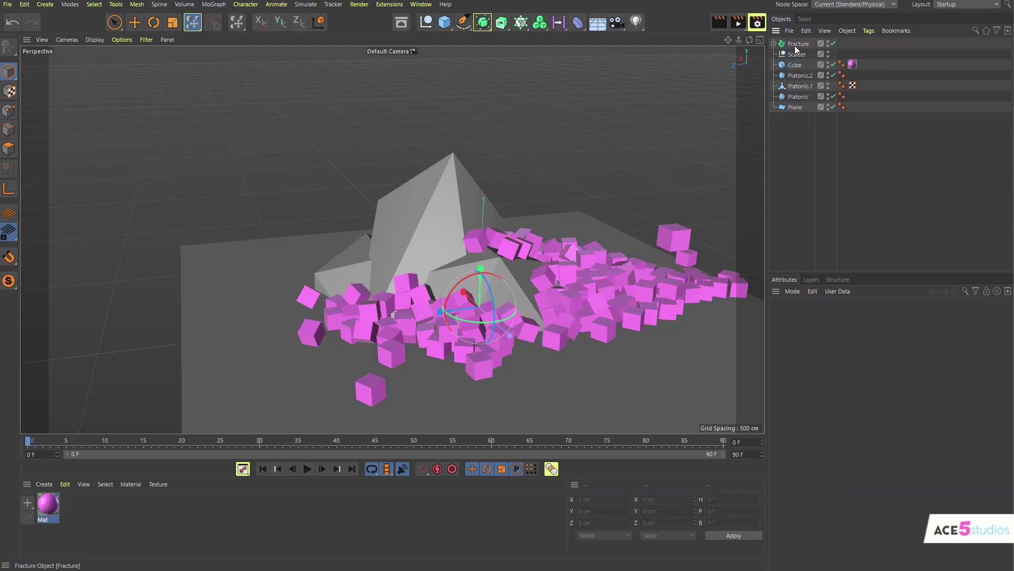
Select the source Cube through the reference of a Fracture instance and scale it down uniformly to about 13.47 cm.
{"action": "left_click", "coordinate": [773, 44]}
{"action": "scroll", "coordinate": [798, 58], "scroll_direction": "down", "scroll_amount": 1}
{"action": "left_click", "coordinate": [805, 97]}
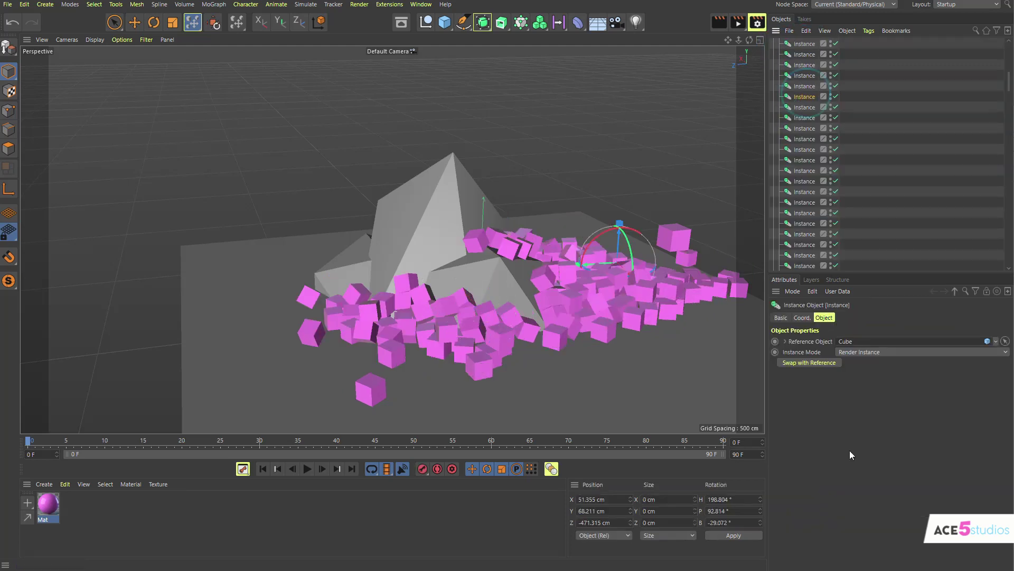
{"action": "left_click", "coordinate": [865, 344]}
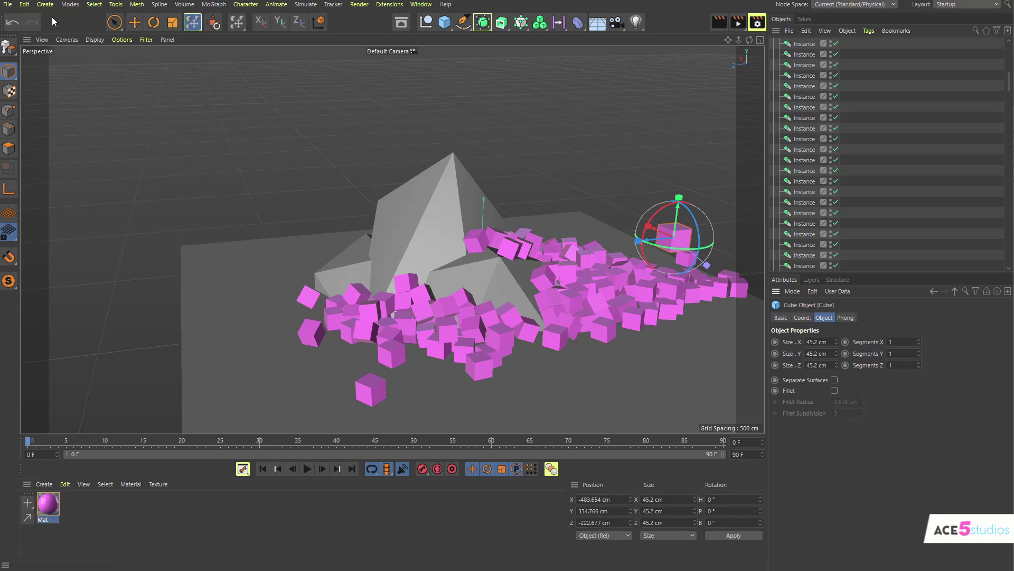
{"action": "left_click", "coordinate": [178, 24]}
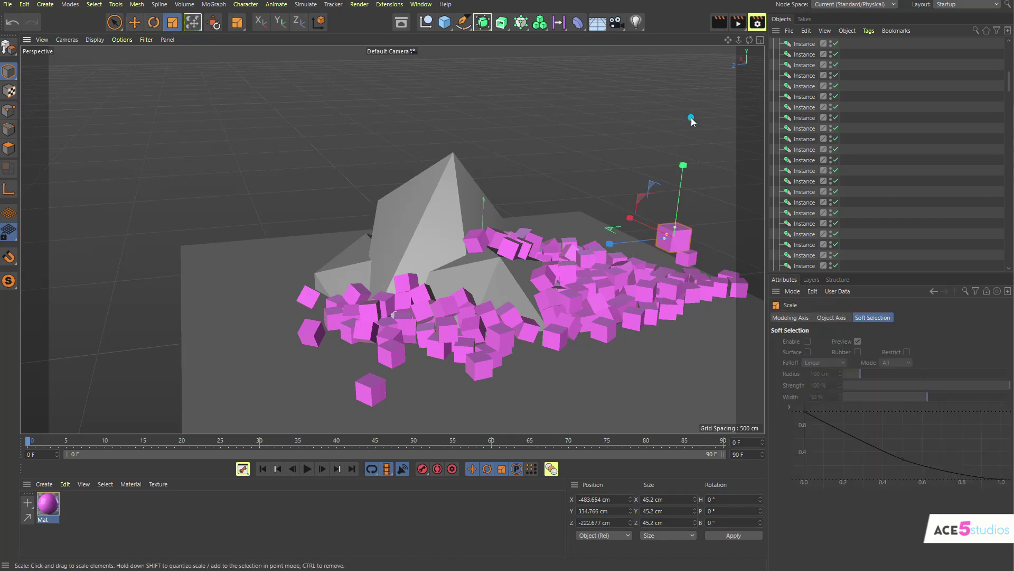
{"action": "left_click_drag", "start_coordinate": [690, 118], "coordinate": [429, 173]}
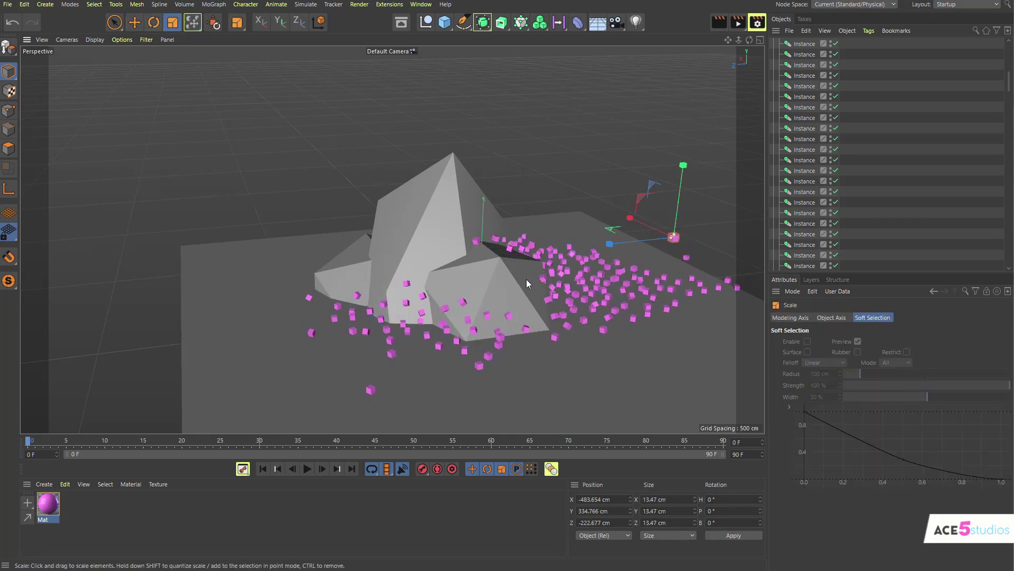
Collapse the Fracture hierarchy and add a MoGraph Cloner object to the scene.
{"action": "mouse_move", "coordinate": [526, 281]}
{"action": "left_mouse_down", "text": "alt"}
{"action": "mouse_move", "coordinate": [530, 217]}
{"action": "mouse_move", "coordinate": [533, 275]}
{"action": "left_mouse_up", "text": "alt"}
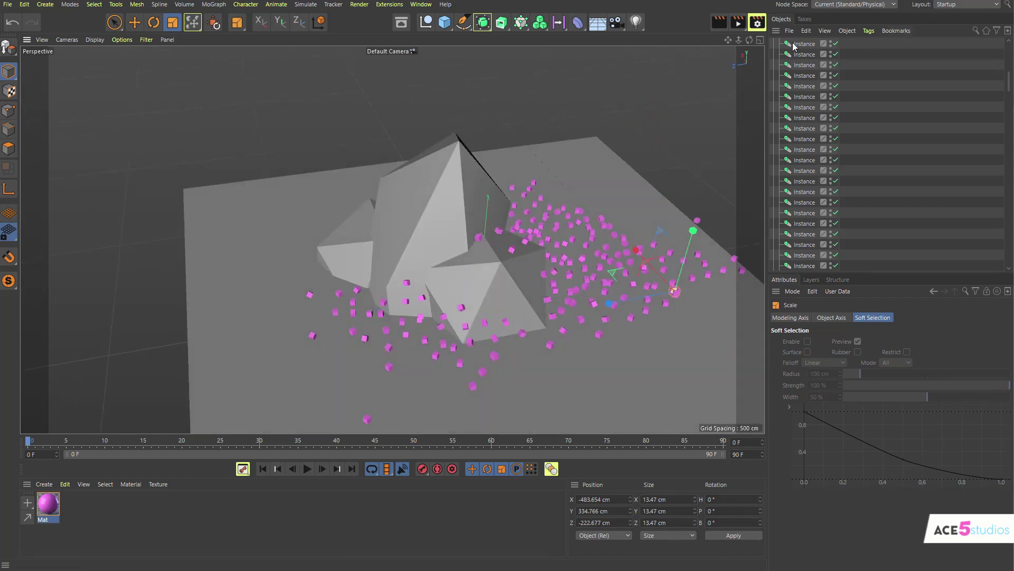
{"action": "left_click", "coordinate": [774, 43]}
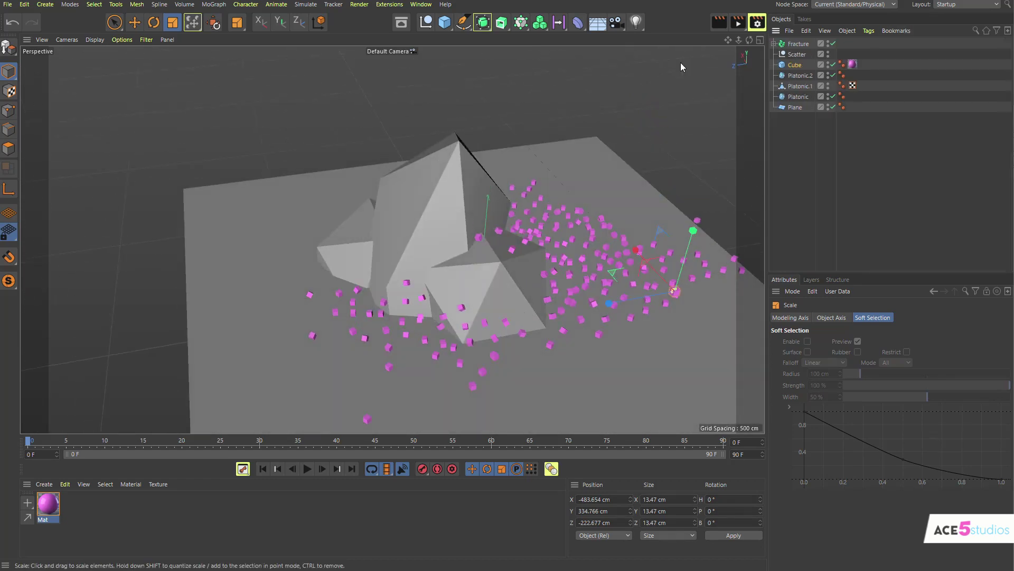
{"action": "left_click", "coordinate": [520, 24]}
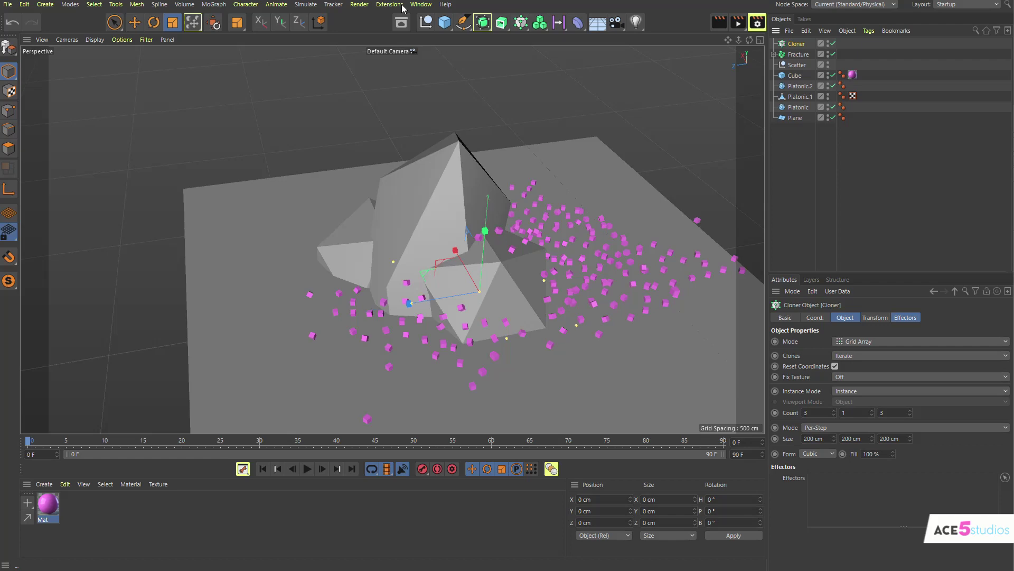
Search the asset library for "tree" and add the Coconut Palm Tree - 5.1 m to the scene.
{"action": "left_click", "coordinate": [403, 23]}
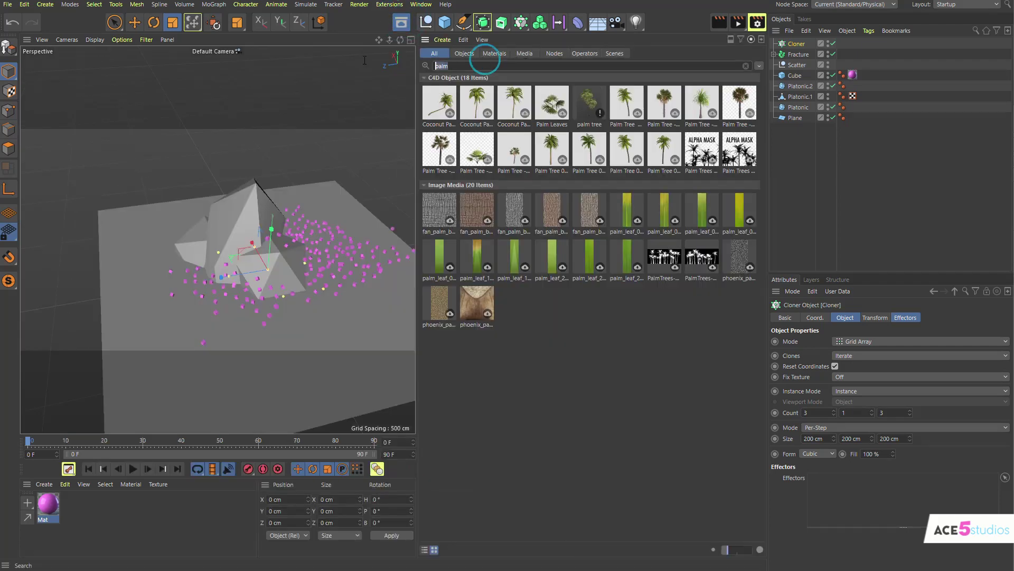
{"action": "type", "text": "tree"}
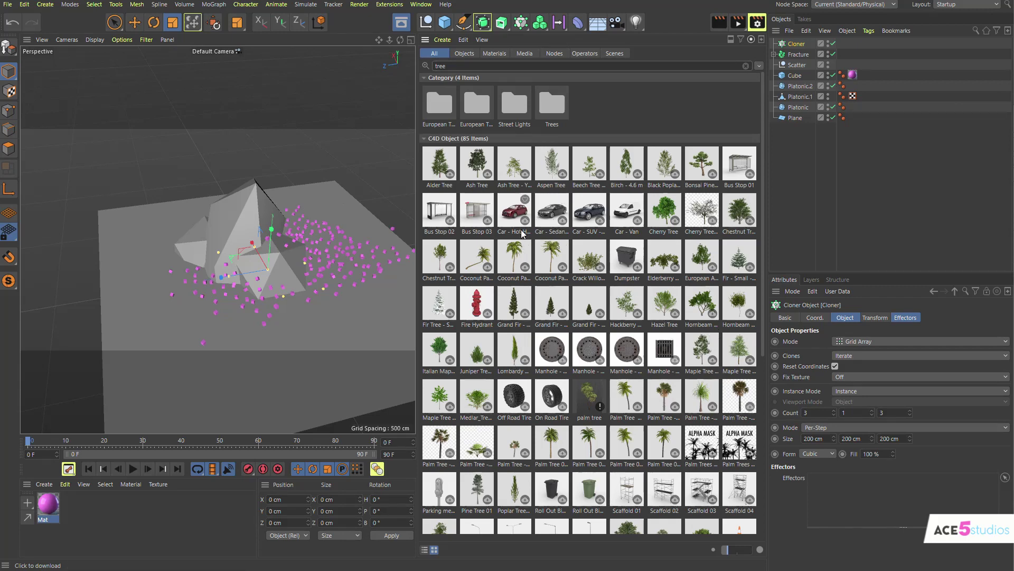
{"action": "left_click_drag", "start_coordinate": [510, 265], "coordinate": [799, 153]}
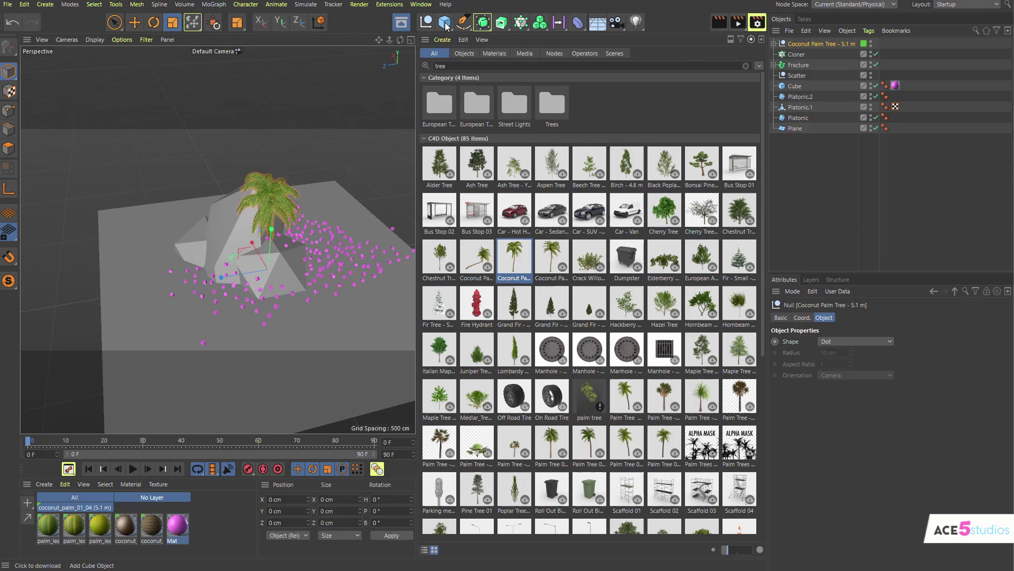
{"action": "left_click", "coordinate": [401, 24]}
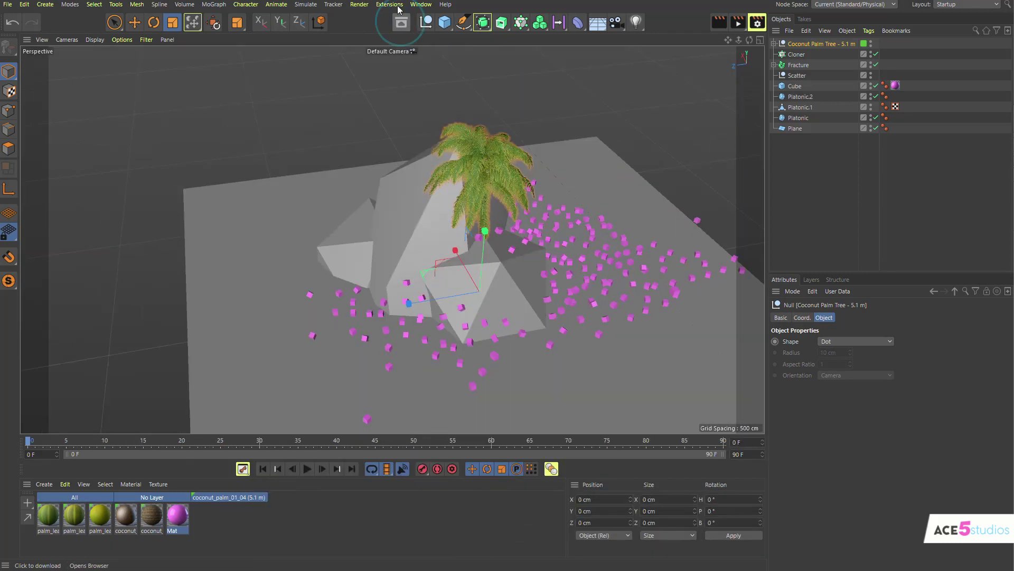
Scale the coconut palm tree down uniformly to about 347 cm tall.
{"action": "left_click_drag", "start_coordinate": [555, 238], "coordinate": [568, 193], "text": "alt"}
{"action": "left_click_drag", "start_coordinate": [498, 333], "coordinate": [595, 275]}
{"action": "key", "text": "e"}
{"action": "middle_click_drag", "start_coordinate": [621, 248], "coordinate": [439, 331], "text": "alt"}
{"action": "key", "text": "t"}
{"action": "left_click_drag", "start_coordinate": [602, 276], "coordinate": [438, 317]}
Make the coconut palm tree a child of the Cloner and set the Cloner's mode to Linear.
{"action": "mouse_move", "coordinate": [787, 46]}
{"action": "left_mouse_down"}
{"action": "mouse_move", "coordinate": [808, 68]}
{"action": "mouse_move", "coordinate": [797, 55]}
{"action": "left_mouse_up"}
{"action": "left_click", "coordinate": [794, 44]}
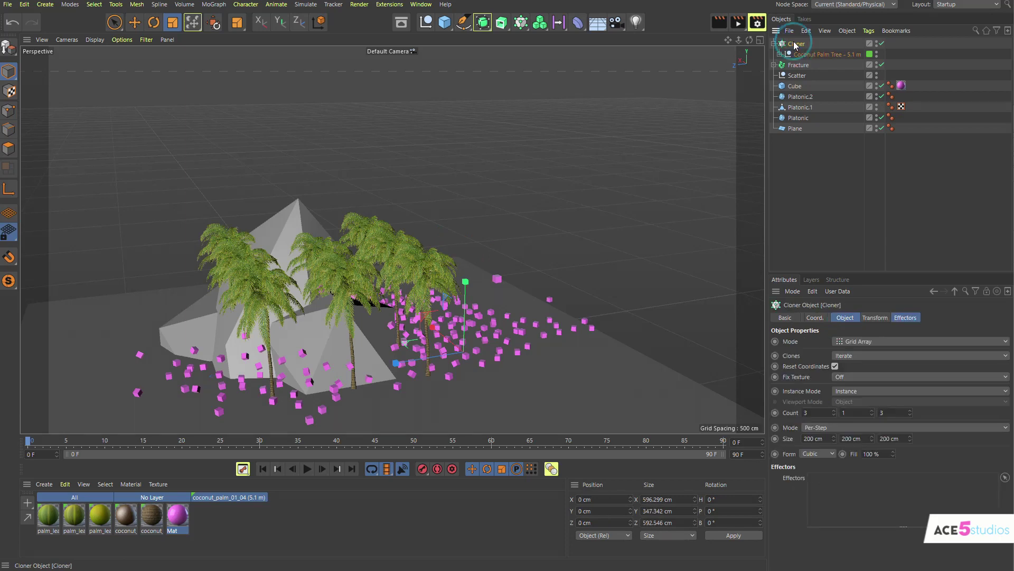
{"action": "left_click", "coordinate": [854, 342]}
{"action": "left_click", "coordinate": [855, 366]}
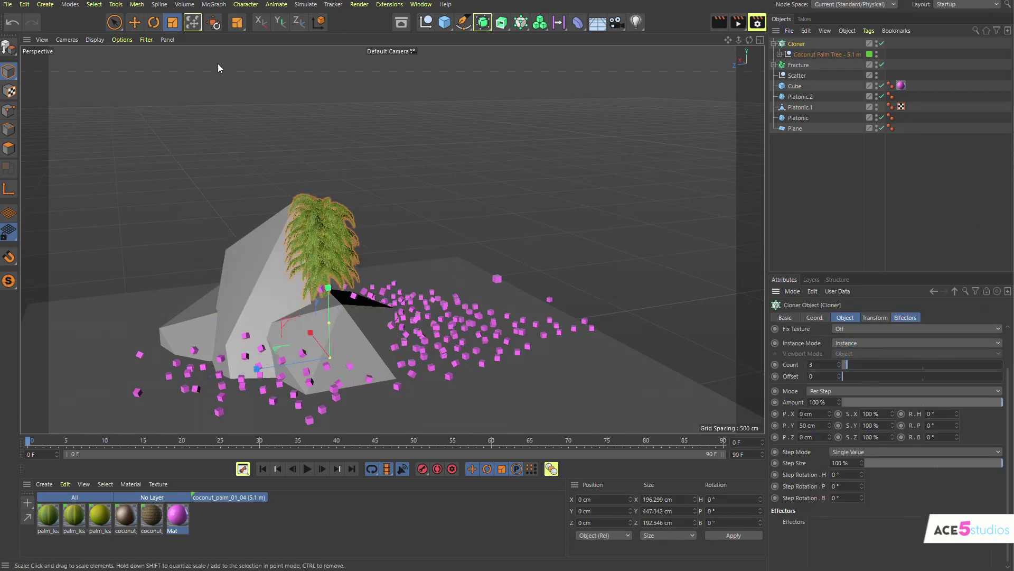
Add an Inheritance effector to the Cloner and assign the Fracture as its source object.
{"action": "left_click", "coordinate": [522, 22]}
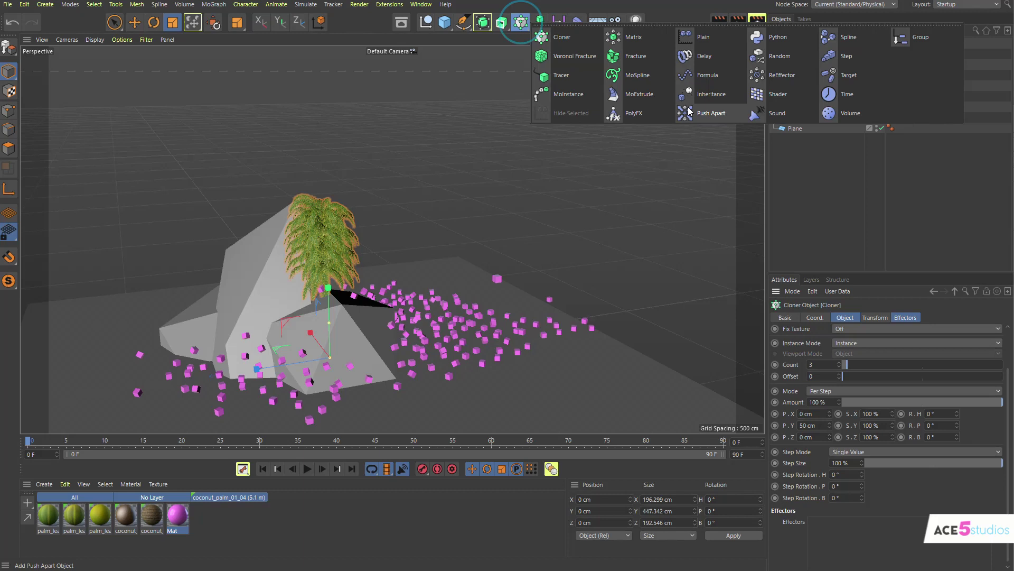
{"action": "left_click", "coordinate": [719, 95]}
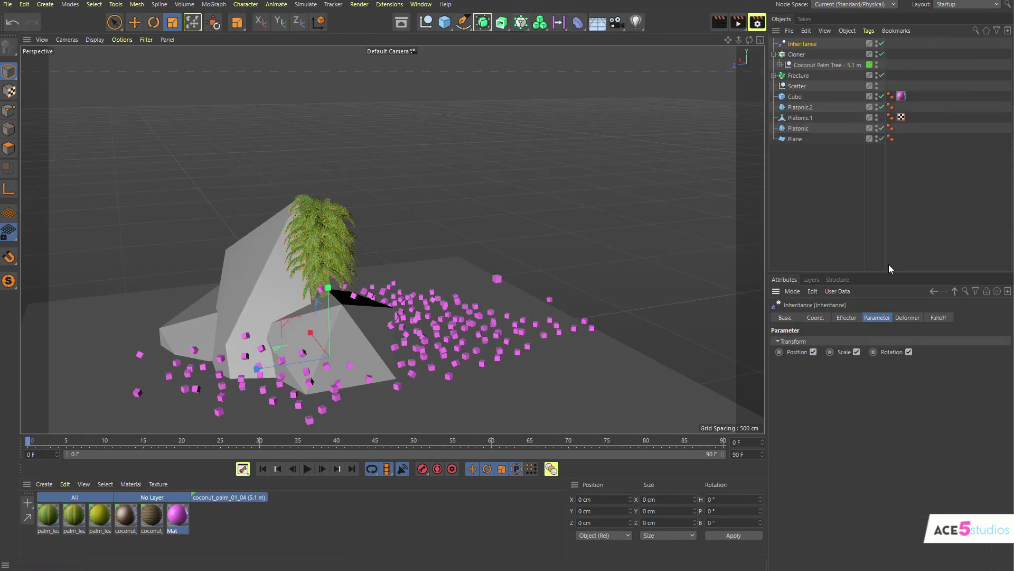
{"action": "left_click", "coordinate": [854, 317]}
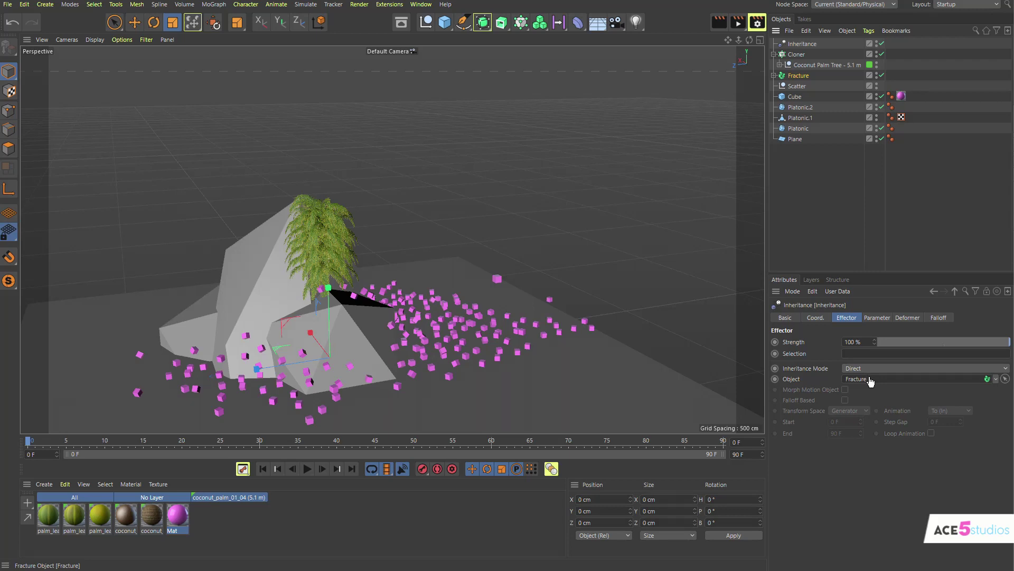
Enable Morph Motion Object on the Inheritance effector and keep its inheritance mode at Direct.
{"action": "left_click", "coordinate": [845, 389]}
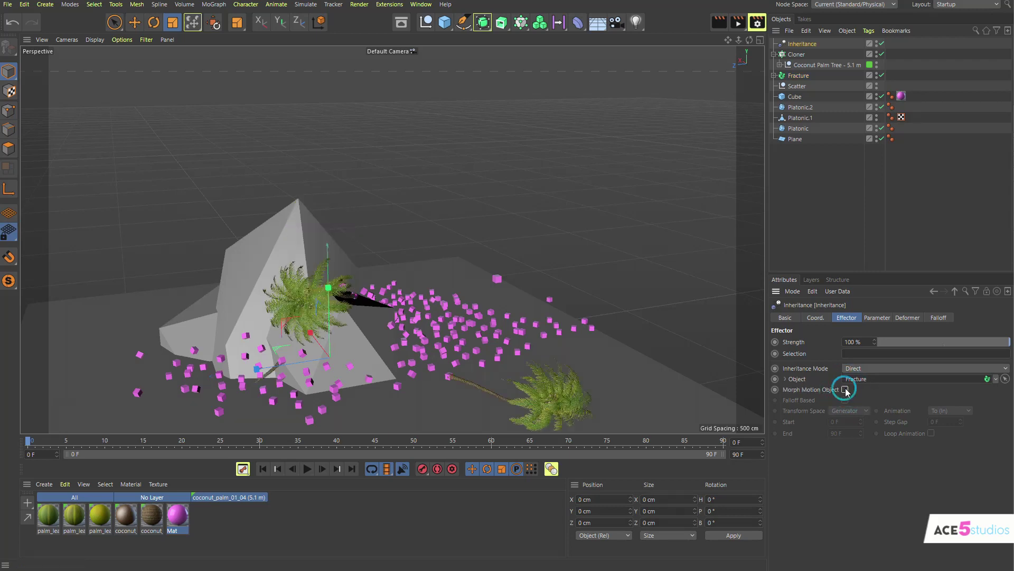
{"action": "left_click", "coordinate": [861, 368]}
{"action": "left_click", "coordinate": [866, 388]}
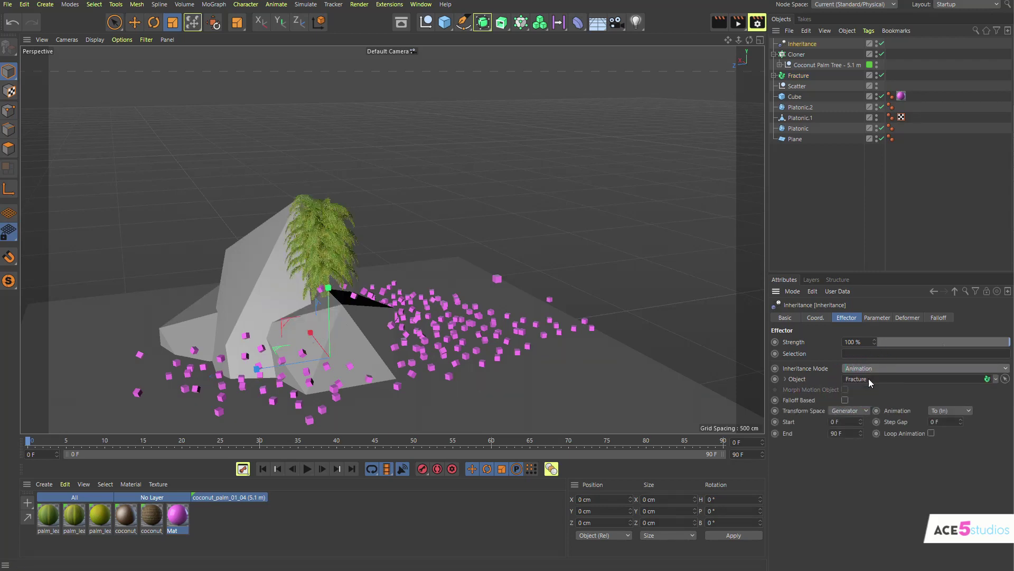
{"action": "left_click", "coordinate": [868, 378]}
{"action": "left_click", "coordinate": [847, 389]}
{"action": "left_click_drag", "start_coordinate": [467, 310], "coordinate": [422, 168], "text": "alt"}
Raise the Cloner's count to 93 so that more palm trees land on the scattered cubes.
{"action": "left_click", "coordinate": [796, 54]}
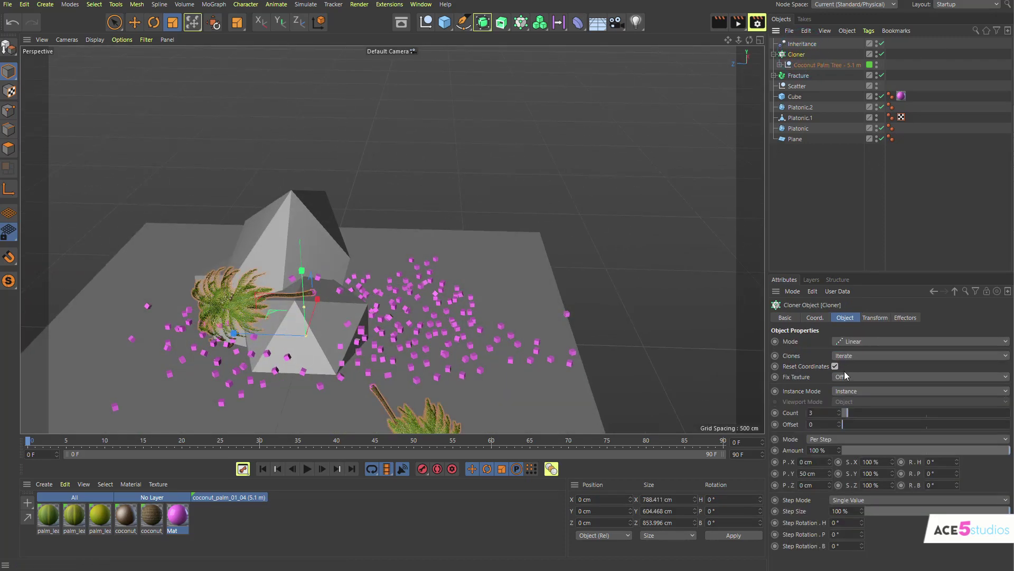
{"action": "left_click", "coordinate": [825, 415]}
{"action": "scroll", "coordinate": [824, 415], "scroll_direction": "up", "scroll_amount": 20}
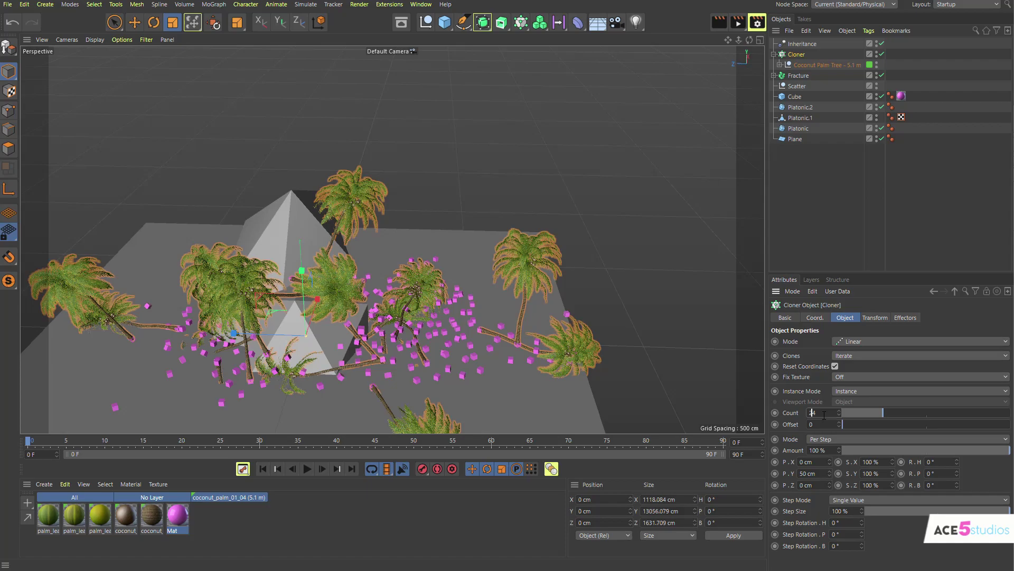
{"action": "scroll", "coordinate": [824, 415], "scroll_direction": "up", "scroll_amount": 15}
{"action": "mouse_move", "coordinate": [839, 413]}
{"action": "left_mouse_down"}
{"action": "mouse_move", "coordinate": [839, 390]}
{"action": "mouse_move", "coordinate": [839, 407]}
{"action": "left_mouse_up"}
{"action": "mouse_move", "coordinate": [302, 352]}
{"action": "left_mouse_down", "text": "alt"}
{"action": "mouse_move", "coordinate": [398, 294]}
{"action": "mouse_move", "coordinate": [268, 326]}
{"action": "mouse_move", "coordinate": [322, 356]}
{"action": "left_mouse_up", "text": "alt"}
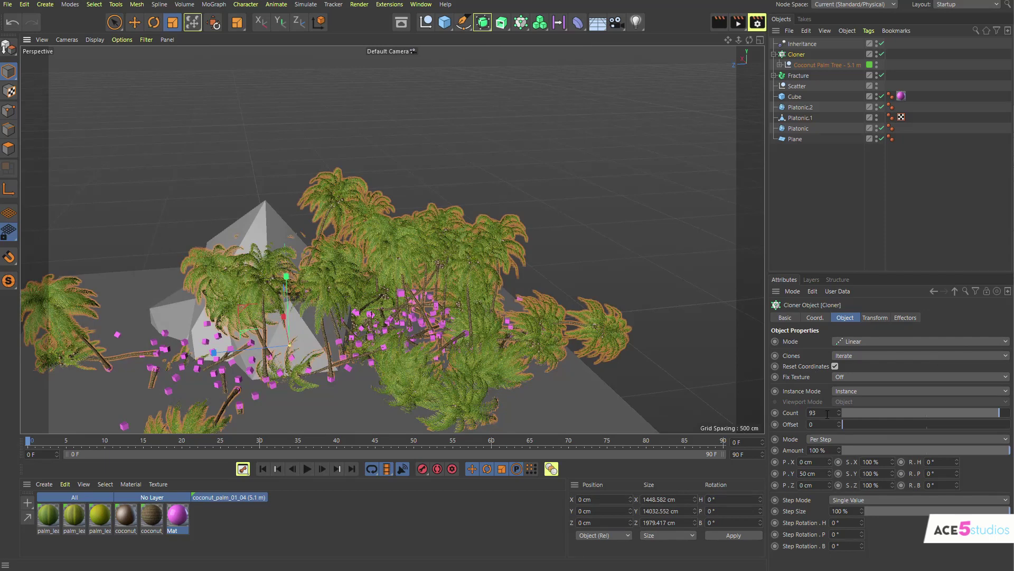
Turn off rotation in the Inheritance effector's transform parameters so the palm clones stand upright.
{"action": "left_click", "coordinate": [796, 45]}
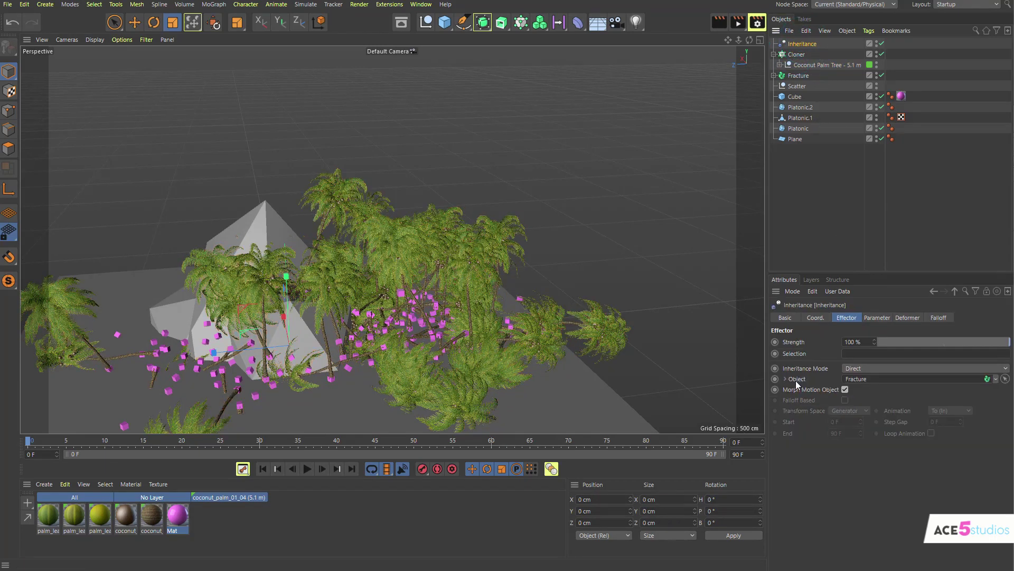
{"action": "left_click", "coordinate": [875, 319]}
{"action": "left_click", "coordinate": [910, 352]}
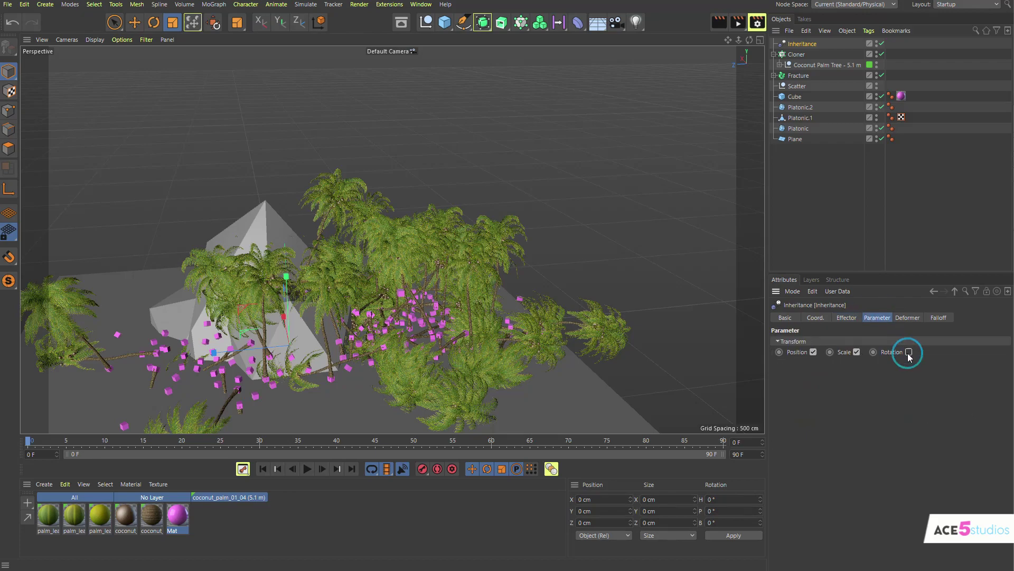
{"action": "mouse_move", "coordinate": [427, 340]}
{"action": "left_mouse_down", "text": "alt"}
{"action": "mouse_move", "coordinate": [358, 295]}
{"action": "mouse_move", "coordinate": [422, 322]}
{"action": "left_mouse_up", "text": "alt"}
Add a Random effector to the Cloner and turn off its position variation.
{"action": "left_click", "coordinate": [796, 55]}
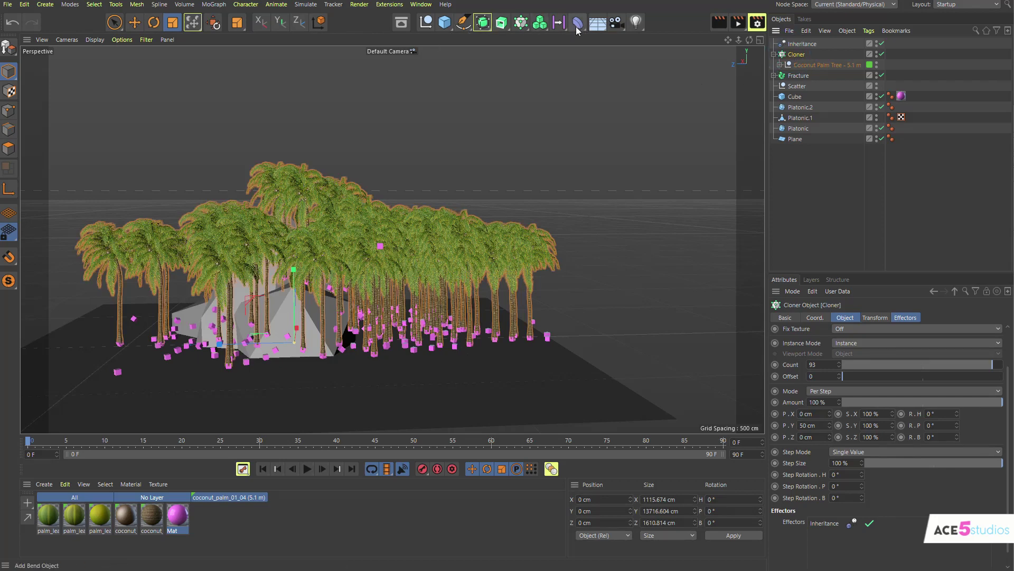
{"action": "left_click", "coordinate": [521, 22]}
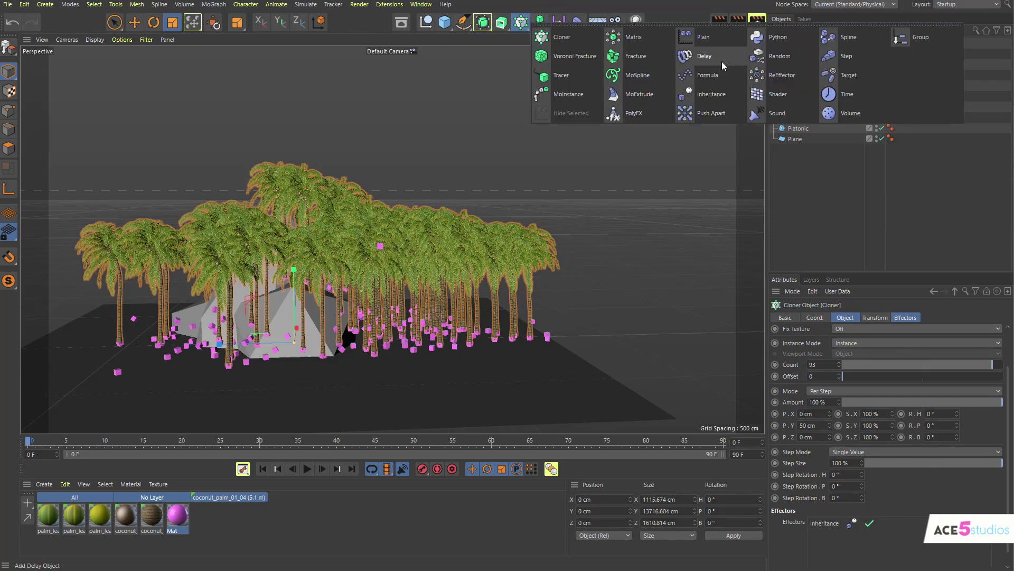
{"action": "left_click", "coordinate": [777, 56]}
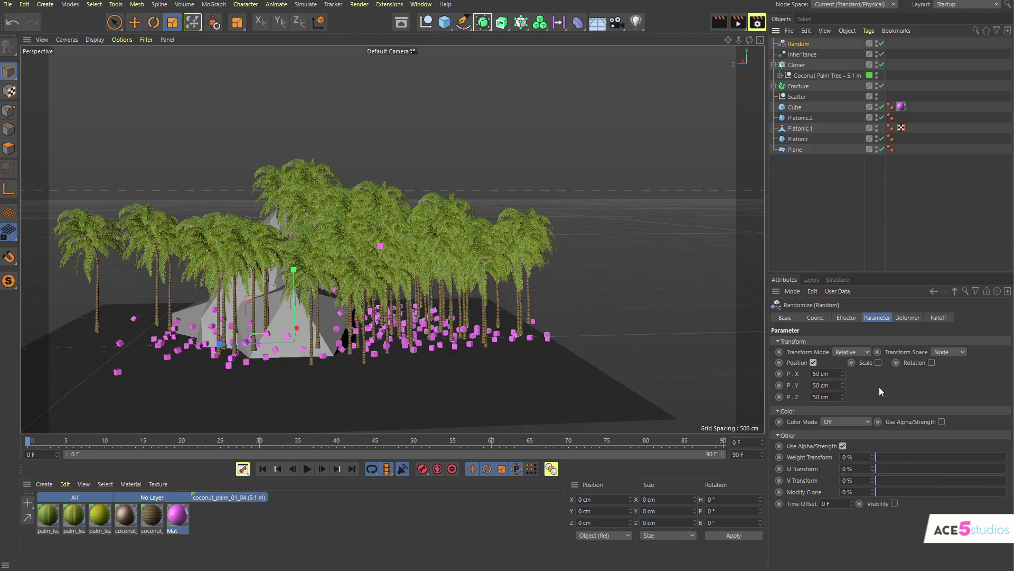
{"action": "left_click", "coordinate": [813, 363]}
Give the Random effector a uniform scale variation of 0.44 and rotation variation of H 88°, P 23° and B 27°.
{"action": "left_click", "coordinate": [882, 363]}
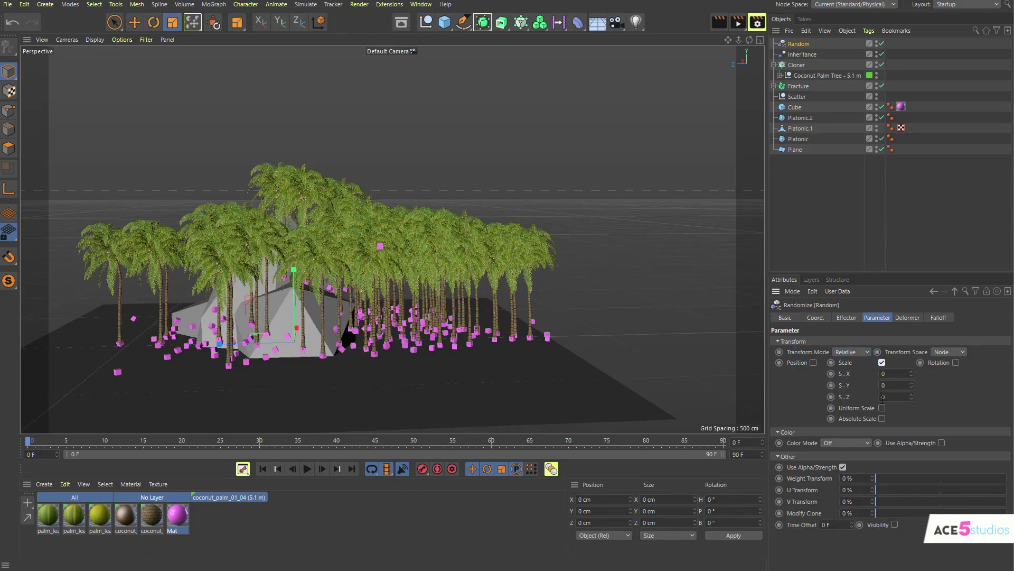
{"action": "left_click_drag", "start_coordinate": [913, 371], "coordinate": [922, 369]}
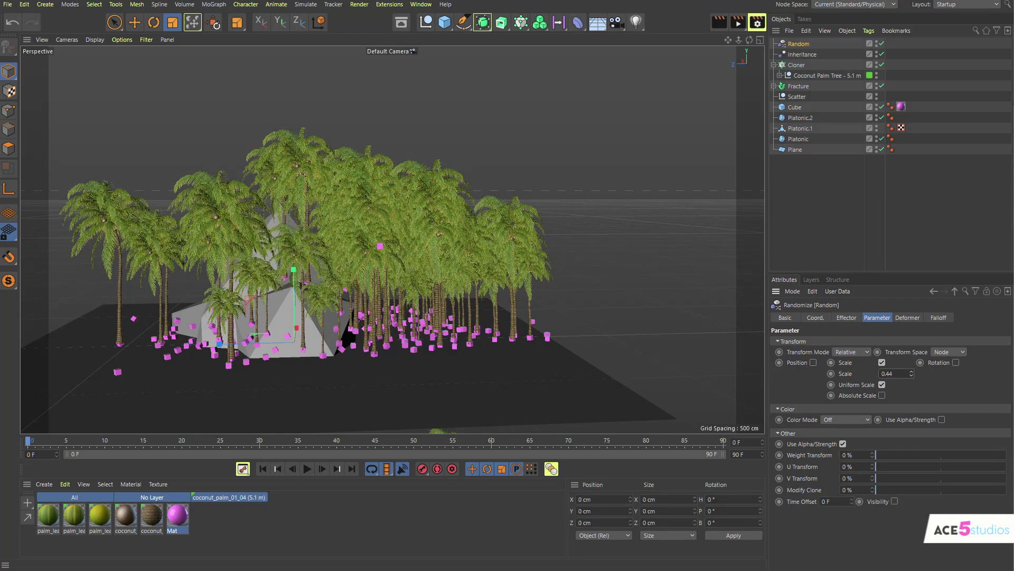
{"action": "left_click", "coordinate": [958, 362]}
{"action": "mouse_move", "coordinate": [985, 374]}
{"action": "left_mouse_down"}
{"action": "mouse_move", "coordinate": [985, 353]}
{"action": "mouse_move", "coordinate": [985, 382]}
{"action": "left_mouse_up"}
{"action": "left_click_drag", "start_coordinate": [678, 298], "coordinate": [396, 285], "text": "alt"}
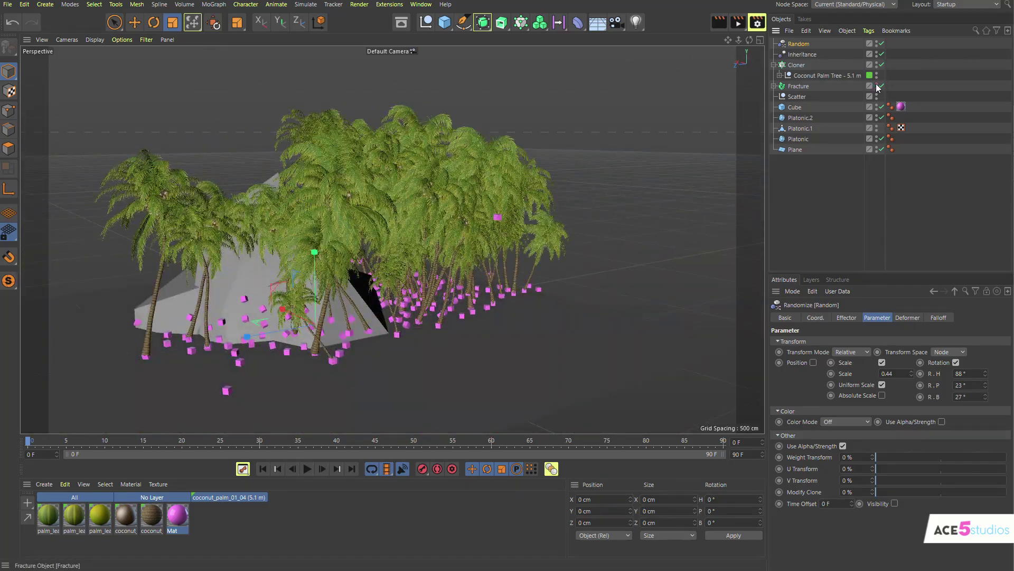
Hide the Fracture's cubes in the viewport to view the palms alone, and show them again.
{"action": "left_click", "coordinate": [877, 84], "text": "alt"}
{"action": "left_click_drag", "start_coordinate": [293, 330], "coordinate": [338, 285], "text": "alt"}
{"action": "scroll", "coordinate": [332, 270], "scroll_direction": "up", "scroll_amount": 4}
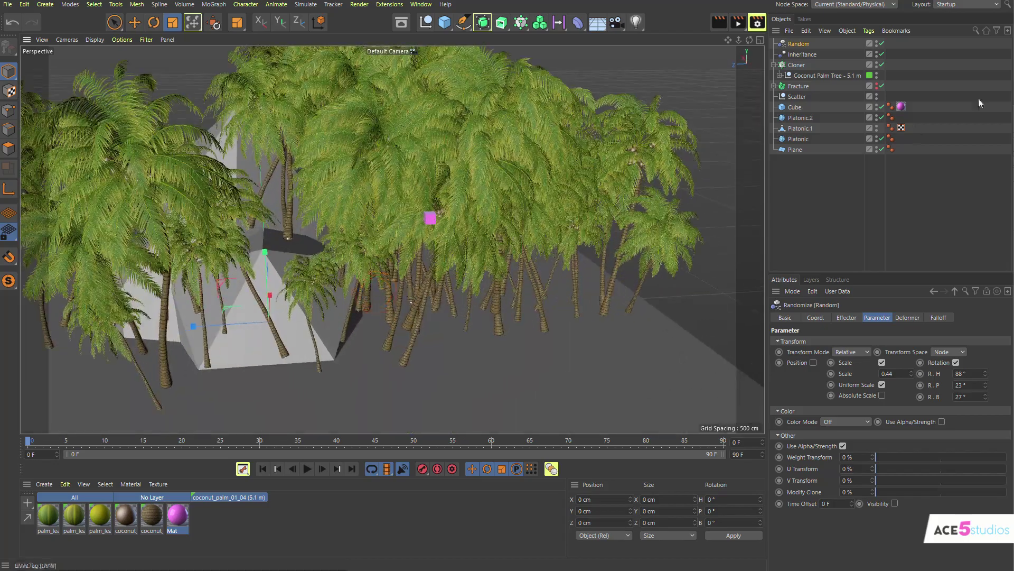
{"action": "left_click", "coordinate": [876, 84]}
{"action": "mouse_move", "coordinate": [365, 353]}
{"action": "left_mouse_down", "text": "alt"}
{"action": "mouse_move", "coordinate": [350, 323]}
{"action": "mouse_move", "coordinate": [368, 353]}
{"action": "left_mouse_up", "text": "alt"}
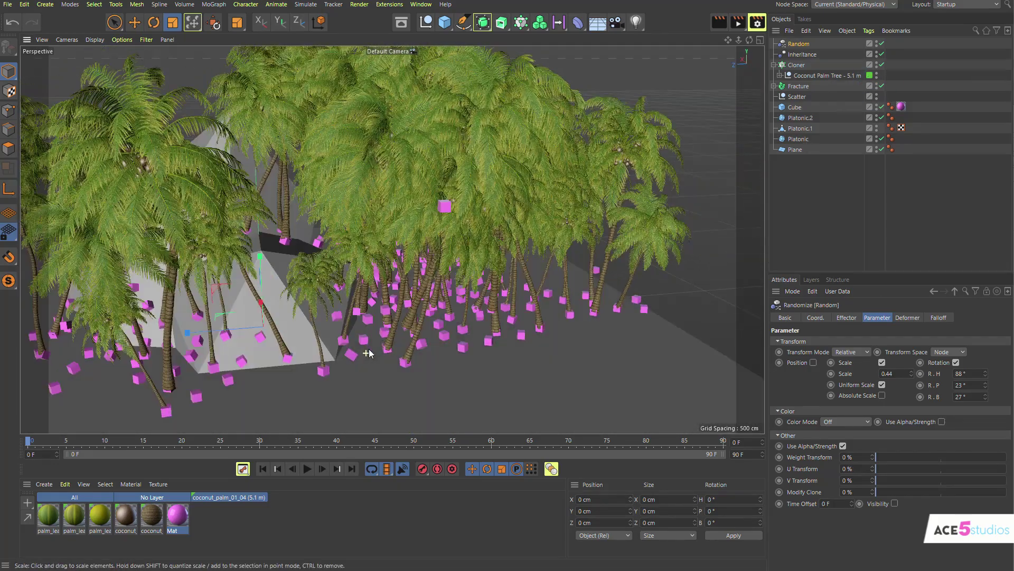
{"action": "right_click_drag", "start_coordinate": [422, 336], "coordinate": [570, 289], "text": "alt"}
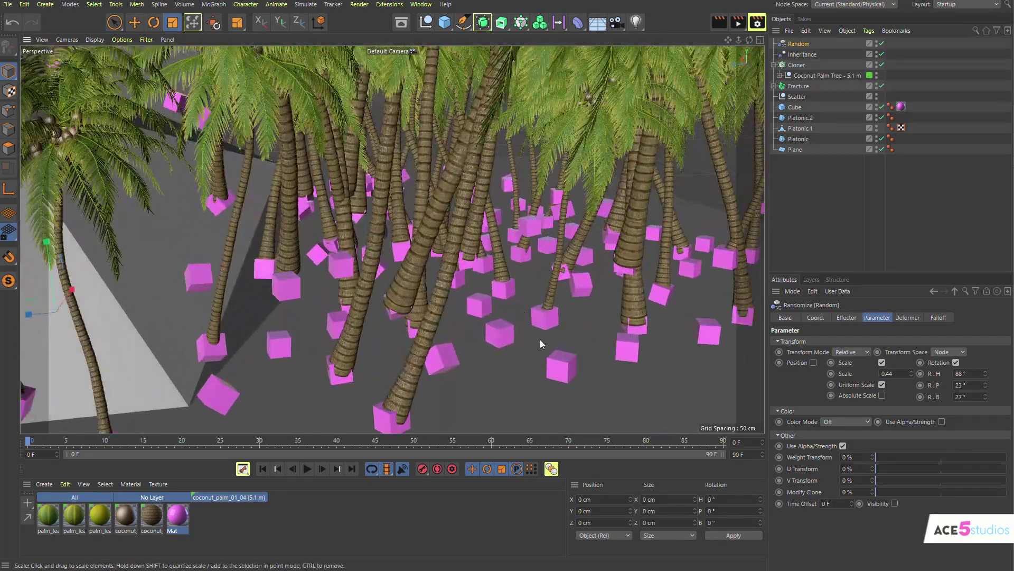
Disable the Fracture, delete one scattered cube at the base of a palm trunk, and re-enable the Fracture.
{"action": "left_click", "coordinate": [798, 86]}
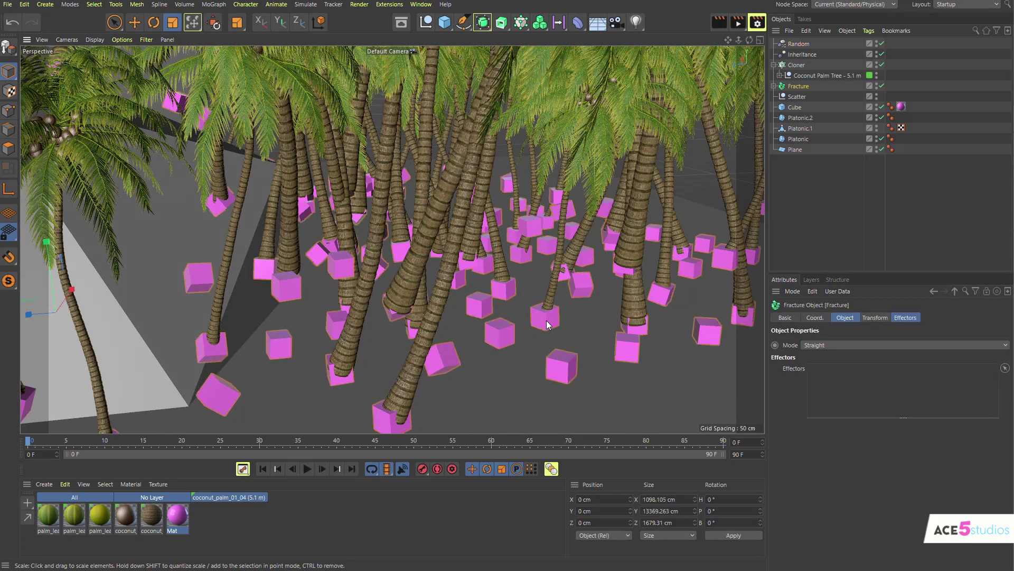
{"action": "left_click", "coordinate": [881, 85]}
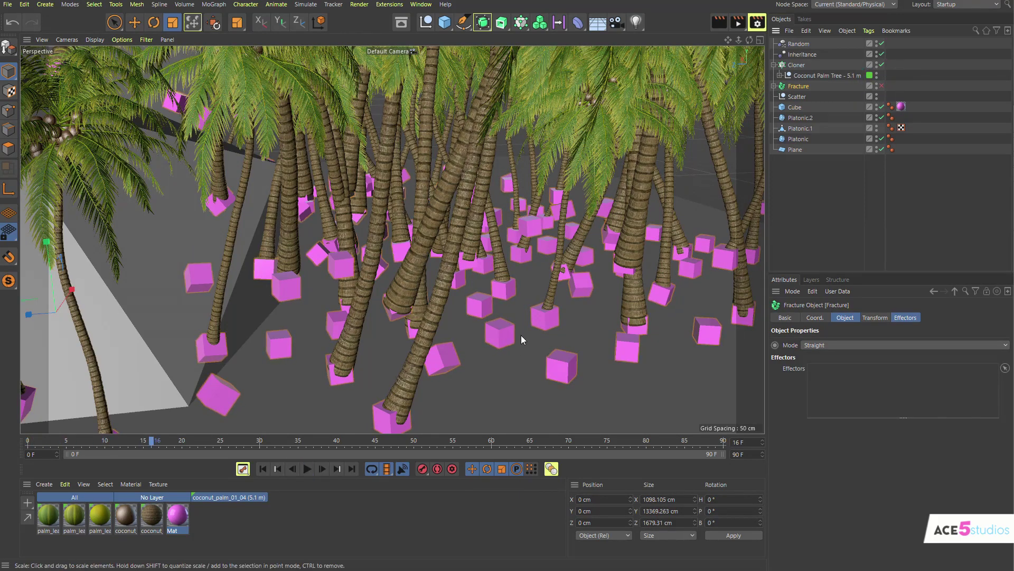
{"action": "left_click", "coordinate": [539, 323]}
{"action": "key", "text": "Delete"}
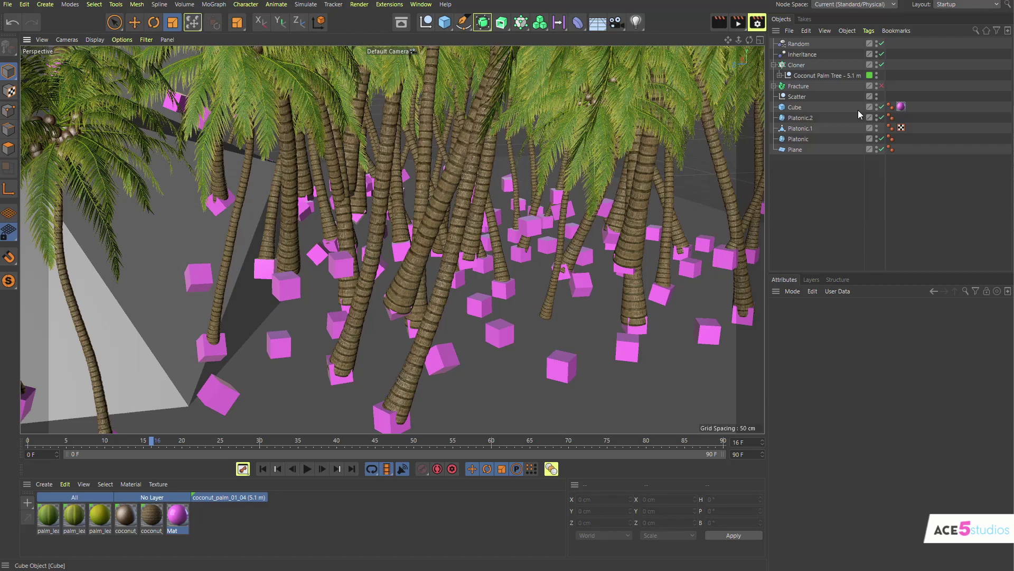
{"action": "left_click", "coordinate": [880, 66]}
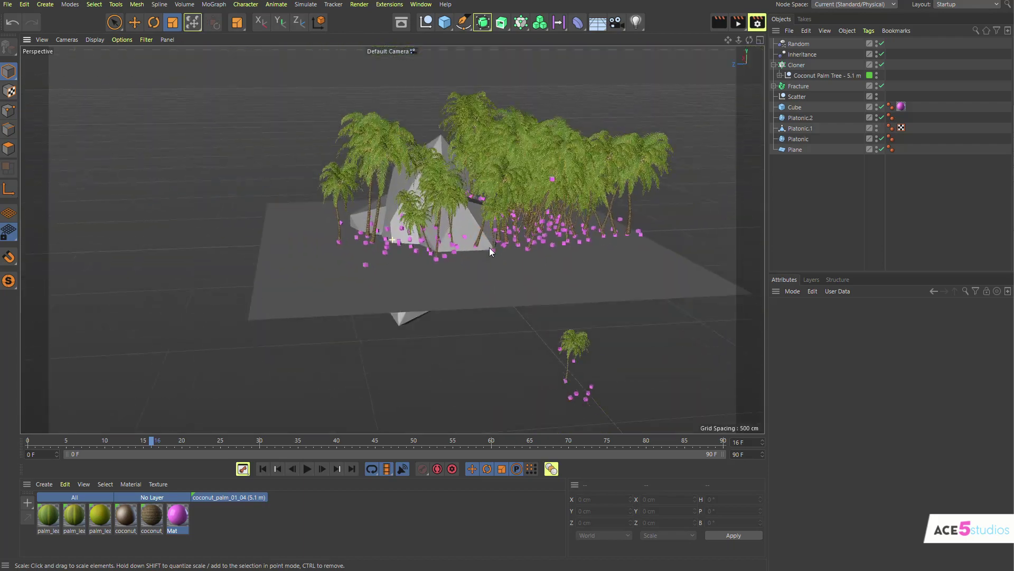
Raise the Cloner's count to 223 so that the stray cubes below the plane also receive palms.
{"action": "middle_click_drag", "start_coordinate": [489, 248], "coordinate": [483, 119], "text": "alt"}
{"action": "right_click_drag", "start_coordinate": [570, 269], "coordinate": [708, 249], "text": "alt"}
{"action": "mouse_move", "coordinate": [553, 265]}
{"action": "left_mouse_down", "text": "alt"}
{"action": "mouse_move", "coordinate": [541, 260]}
{"action": "mouse_move", "coordinate": [560, 269]}
{"action": "left_mouse_up", "text": "alt"}
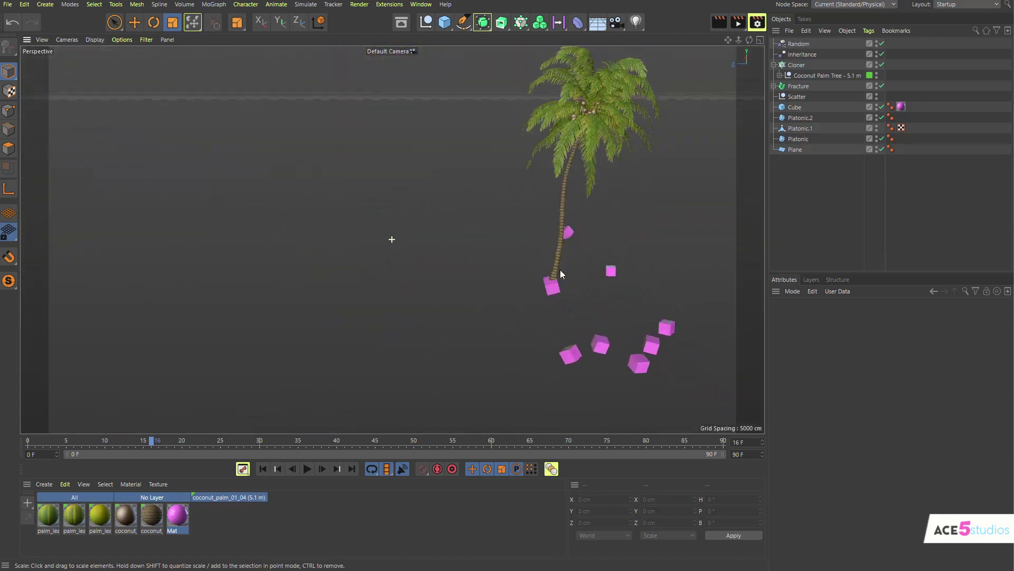
{"action": "right_click_drag", "start_coordinate": [591, 263], "coordinate": [422, 309], "text": "alt"}
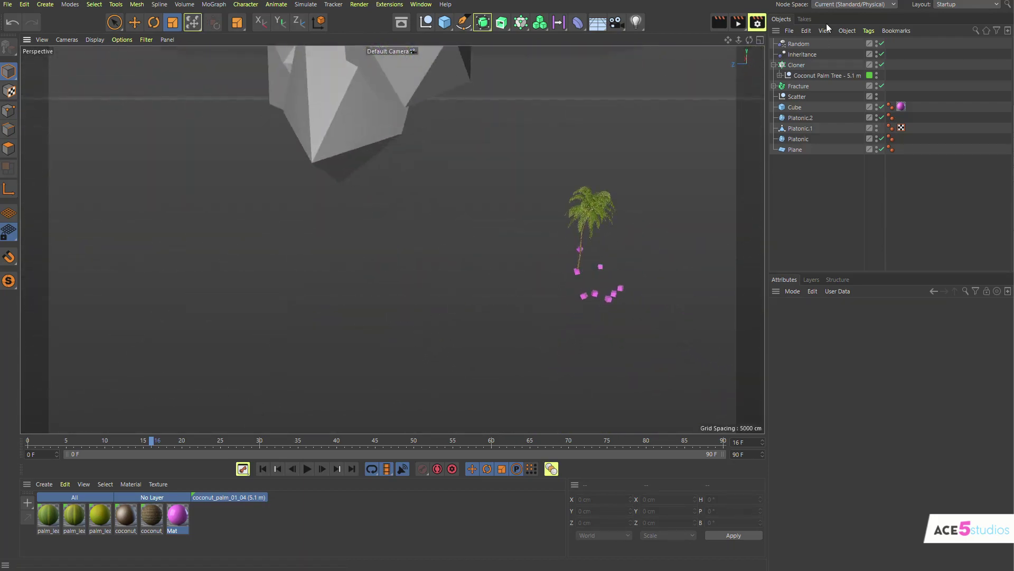
{"action": "left_click", "coordinate": [798, 64]}
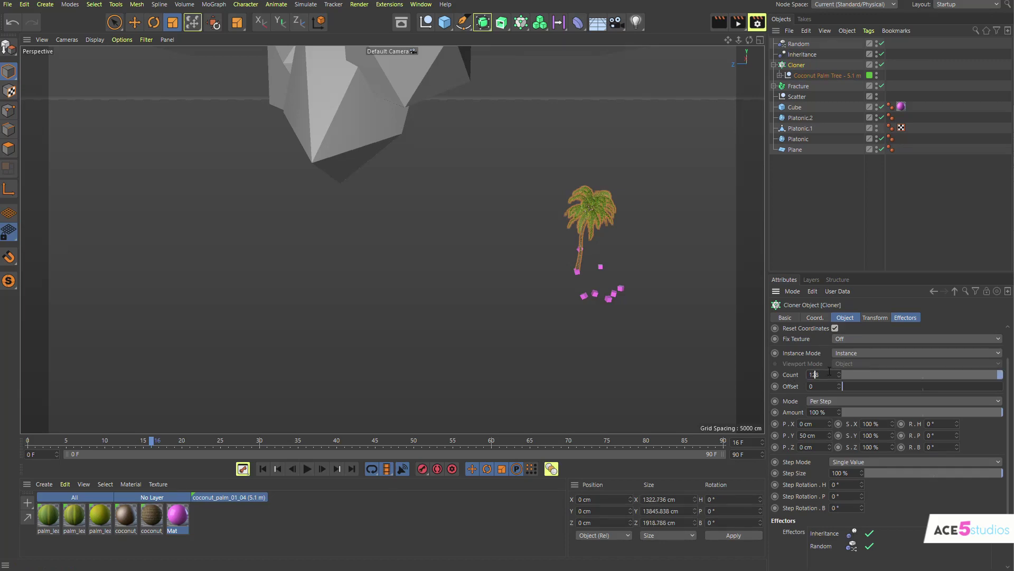
{"action": "scroll", "coordinate": [484, 228], "scroll_direction": "down", "scroll_amount": 10}
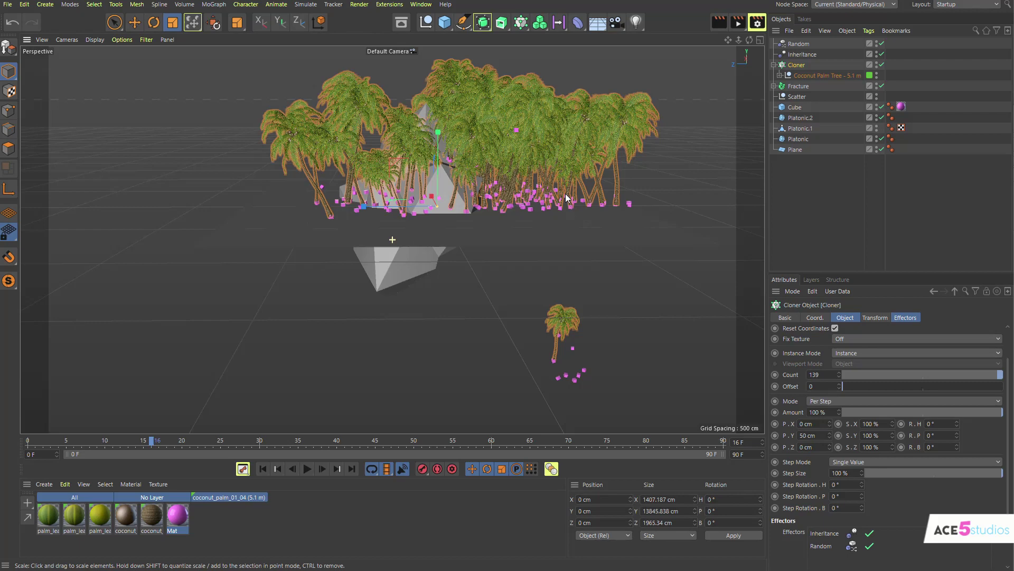
{"action": "scroll", "coordinate": [832, 376], "scroll_direction": "up", "scroll_amount": 5}
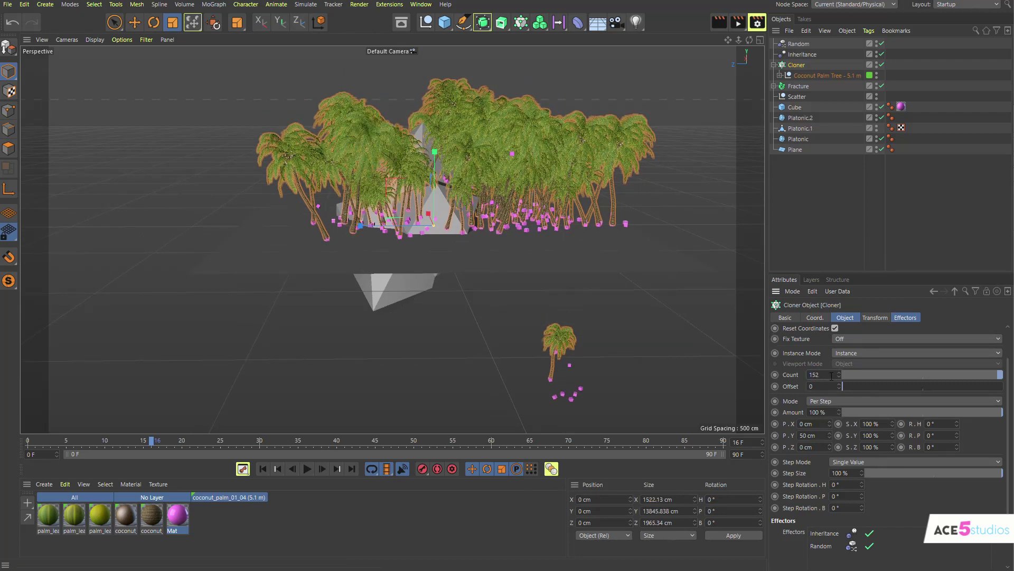
{"action": "scroll", "coordinate": [831, 376], "scroll_direction": "up", "scroll_amount": 9}
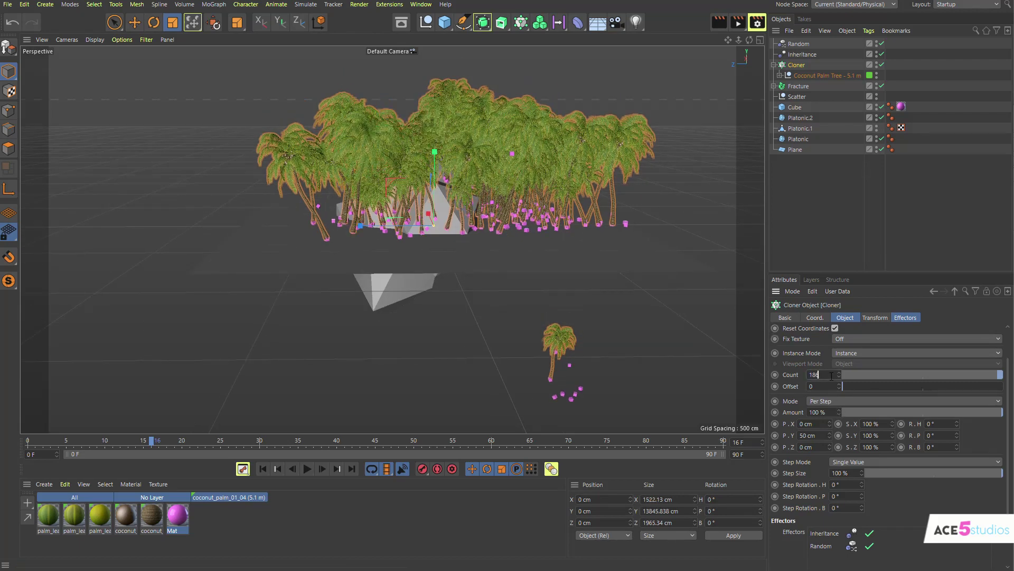
{"action": "scroll", "coordinate": [832, 377], "scroll_direction": "up", "scroll_amount": 5}
{"action": "scroll", "coordinate": [831, 376], "scroll_direction": "up", "scroll_amount": 13}
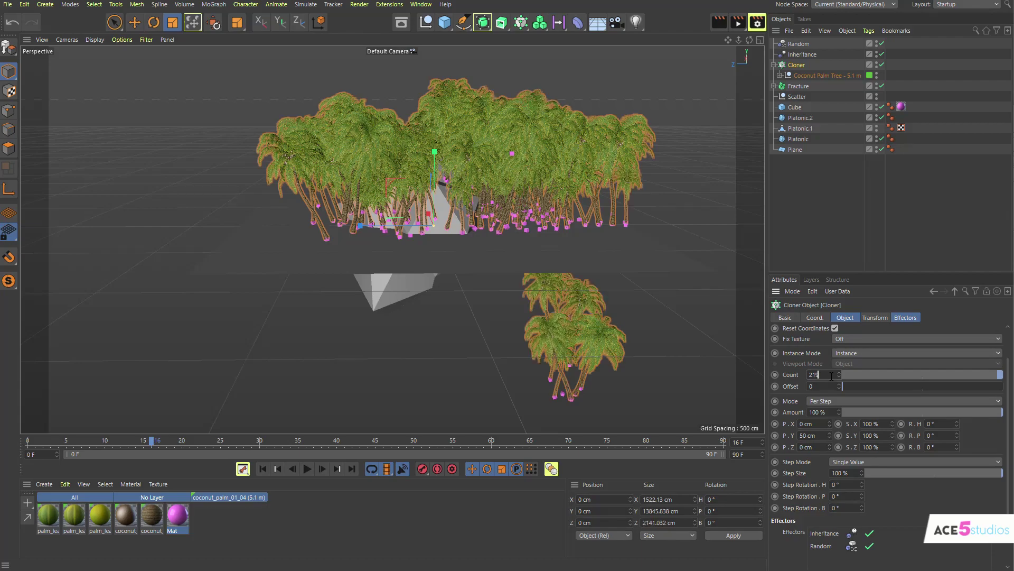
{"action": "scroll", "coordinate": [831, 376], "scroll_direction": "up", "scroll_amount": 4}
Scale the source coconut palm tree inside the Cloner down slightly.
{"action": "left_click_drag", "start_coordinate": [529, 132], "coordinate": [308, 226], "text": "alt"}
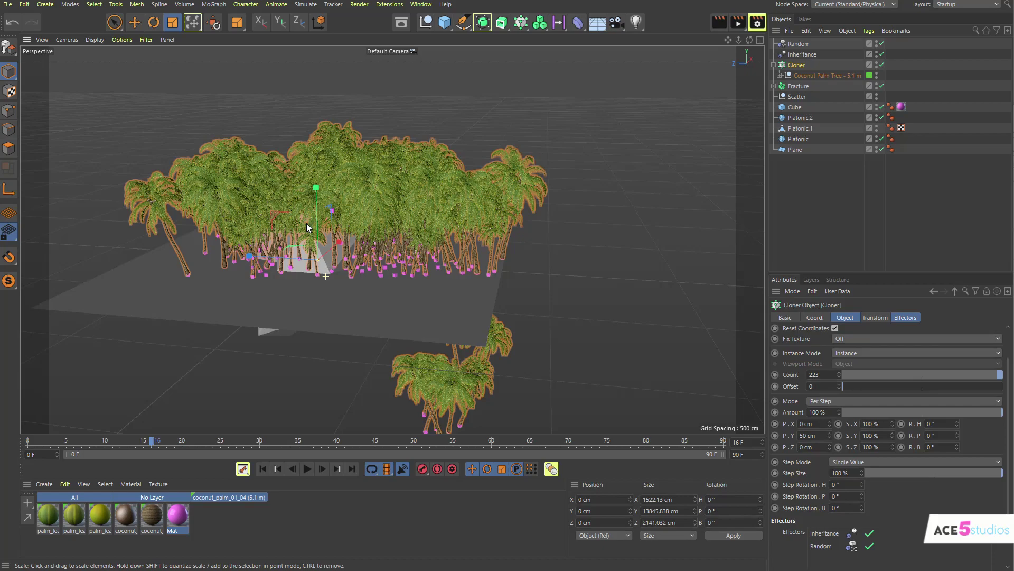
{"action": "right_click_drag", "start_coordinate": [308, 227], "coordinate": [421, 258], "text": "alt"}
{"action": "left_click_drag", "start_coordinate": [421, 258], "coordinate": [420, 269], "text": "alt"}
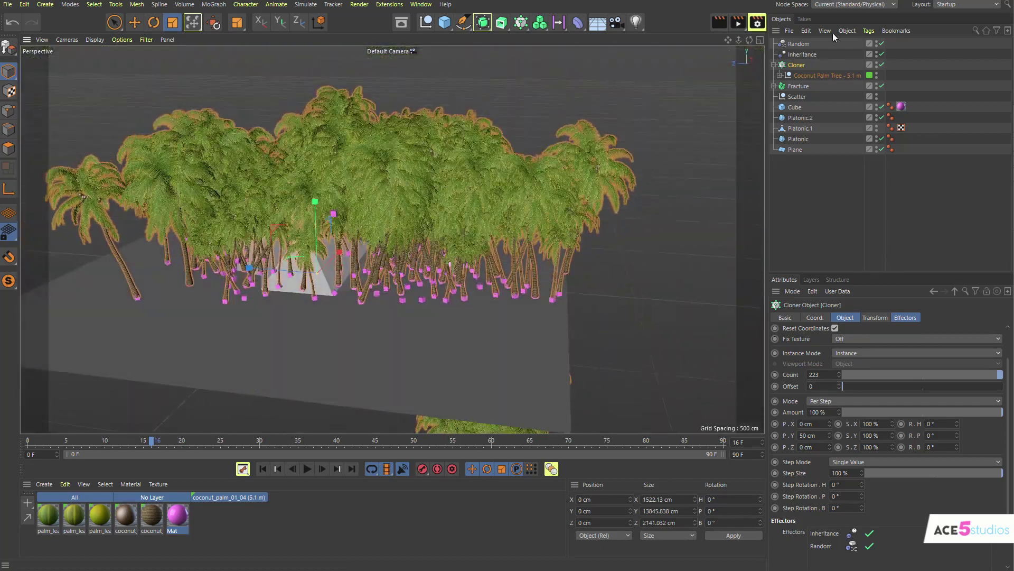
{"action": "left_click", "coordinate": [797, 76]}
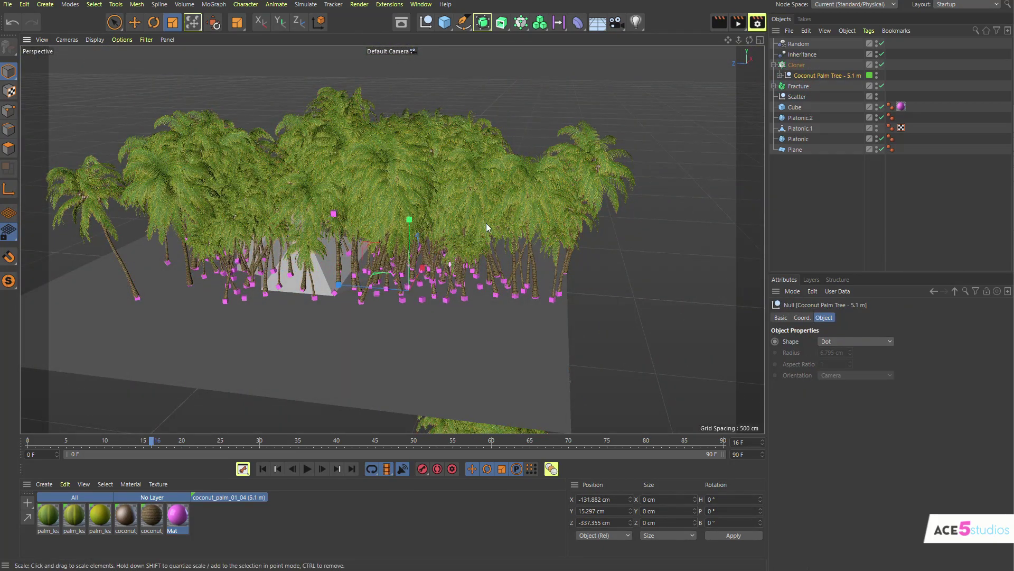
{"action": "left_click_drag", "start_coordinate": [455, 273], "coordinate": [454, 274]}
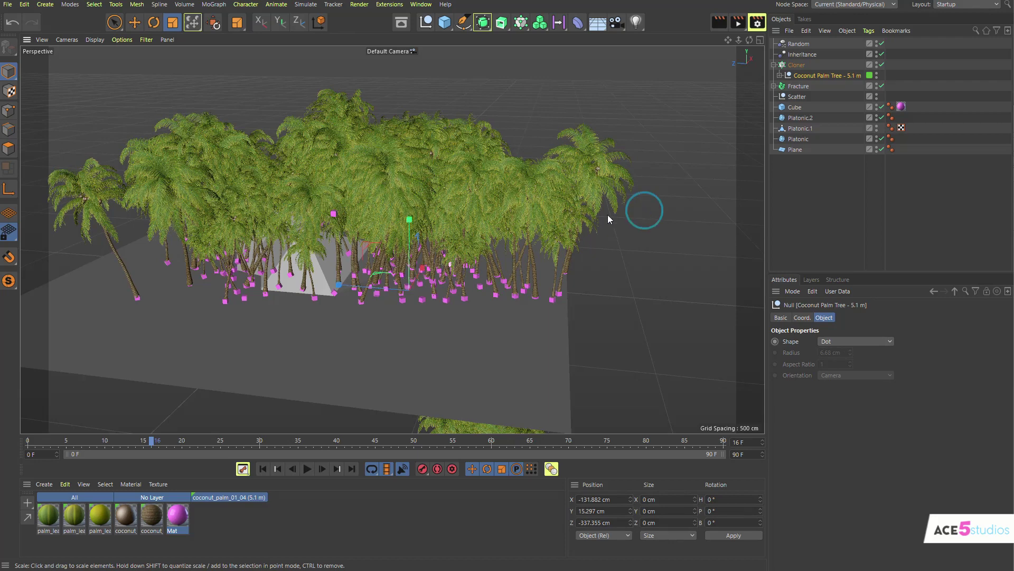
Set the Cloner's instance mode to Multi-Instance.
{"action": "left_click", "coordinate": [798, 65]}
{"action": "left_click", "coordinate": [856, 343]}
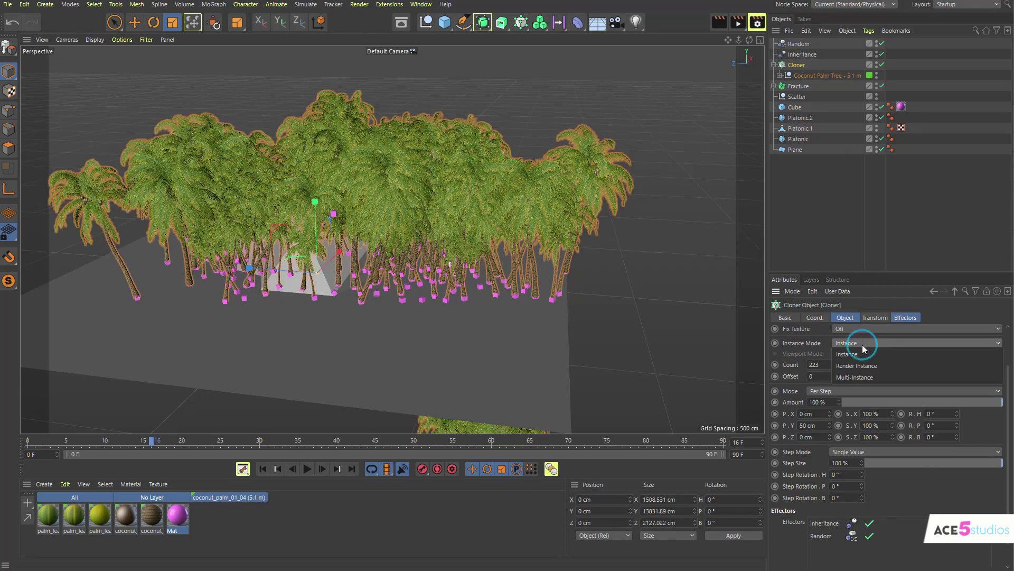
{"action": "left_click", "coordinate": [862, 377]}
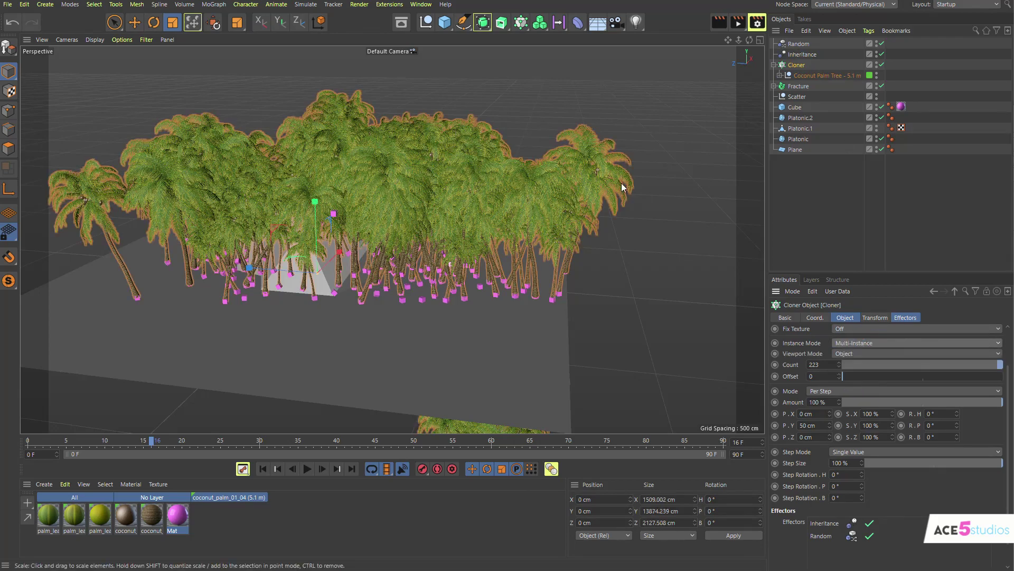
Scale the source coconut palm tree down further with the Cloner in Multi-Instance mode.
{"action": "left_click", "coordinate": [813, 75]}
{"action": "mouse_move", "coordinate": [645, 143]}
{"action": "left_mouse_down"}
{"action": "mouse_move", "coordinate": [363, 214]}
{"action": "mouse_move", "coordinate": [431, 215]}
{"action": "mouse_move", "coordinate": [515, 303]}
{"action": "mouse_move", "coordinate": [380, 244]}
{"action": "left_mouse_up"}
{"action": "right_click_drag", "start_coordinate": [380, 244], "coordinate": [446, 292], "text": "alt"}
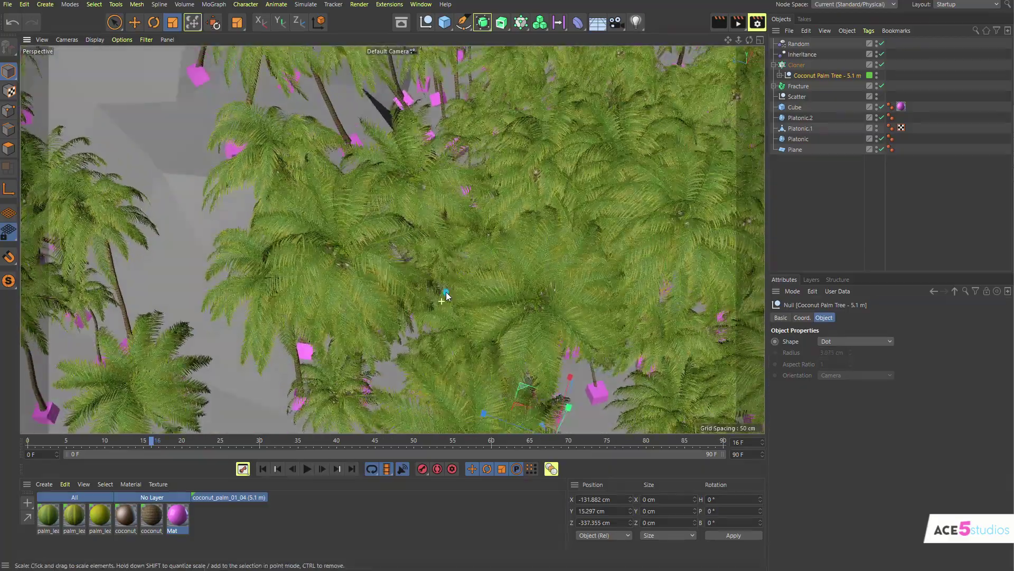
{"action": "left_click_drag", "start_coordinate": [446, 292], "coordinate": [451, 343], "text": "alt"}
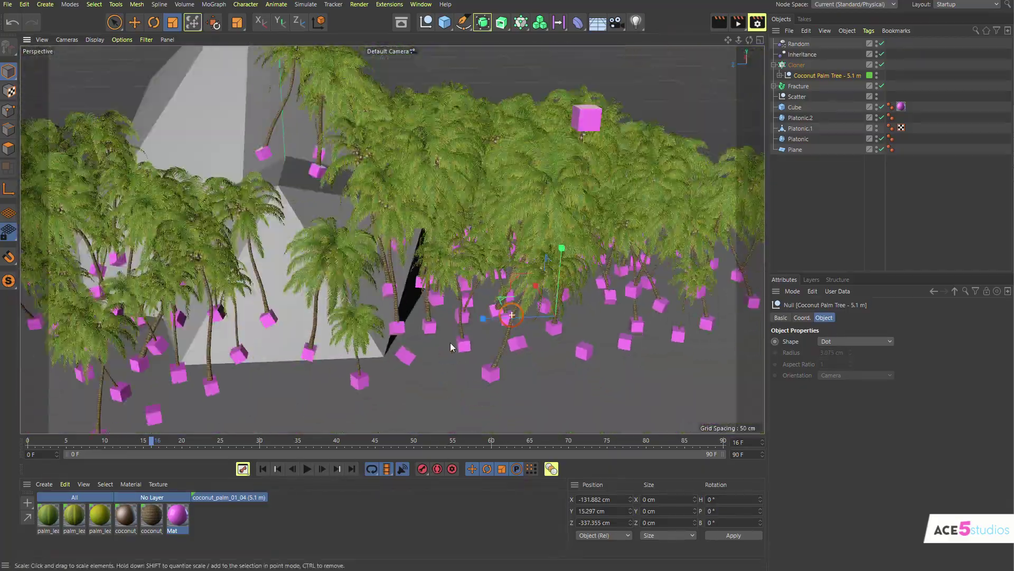
Disable the Cloner and Fracture, and delete the stray cubes lying far from the rocks and plane.
{"action": "right_click_drag", "start_coordinate": [451, 342], "coordinate": [370, 365], "text": "alt"}
{"action": "left_click_drag", "start_coordinate": [634, 296], "coordinate": [559, 46]}
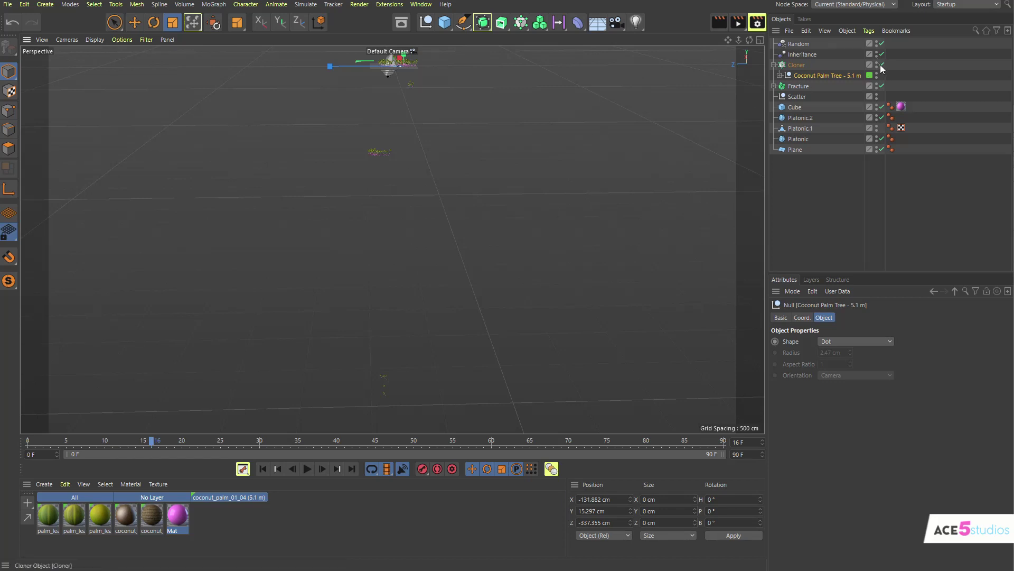
{"action": "left_click_drag", "start_coordinate": [305, 143], "coordinate": [395, 279]}
{"action": "key", "text": "Delete"}
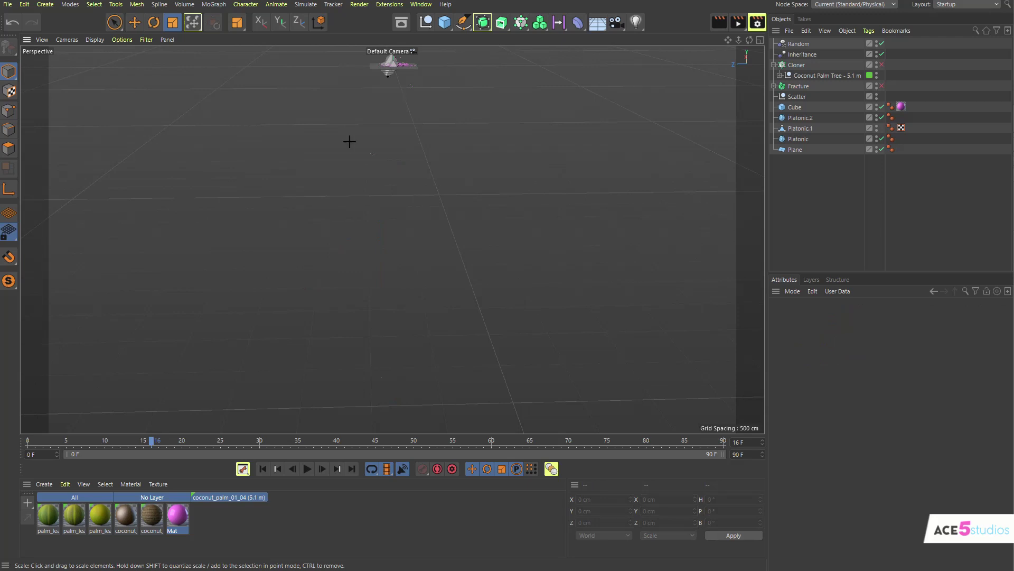
Delete the remaining cubes far out in the scene and re-enable the Cloner and Fracture.
{"action": "scroll", "coordinate": [377, 142], "scroll_direction": "down", "scroll_amount": 10}
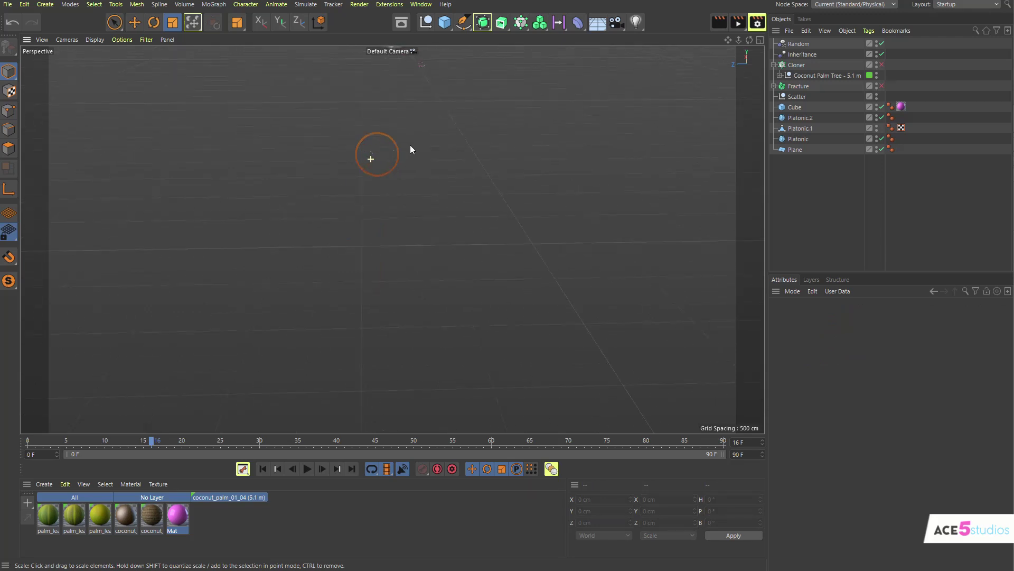
{"action": "left_click_drag", "start_coordinate": [296, 102], "coordinate": [559, 200]}
{"action": "key", "text": "Delete"}
{"action": "left_click_drag", "start_coordinate": [413, 245], "coordinate": [31, 329], "text": "alt"}
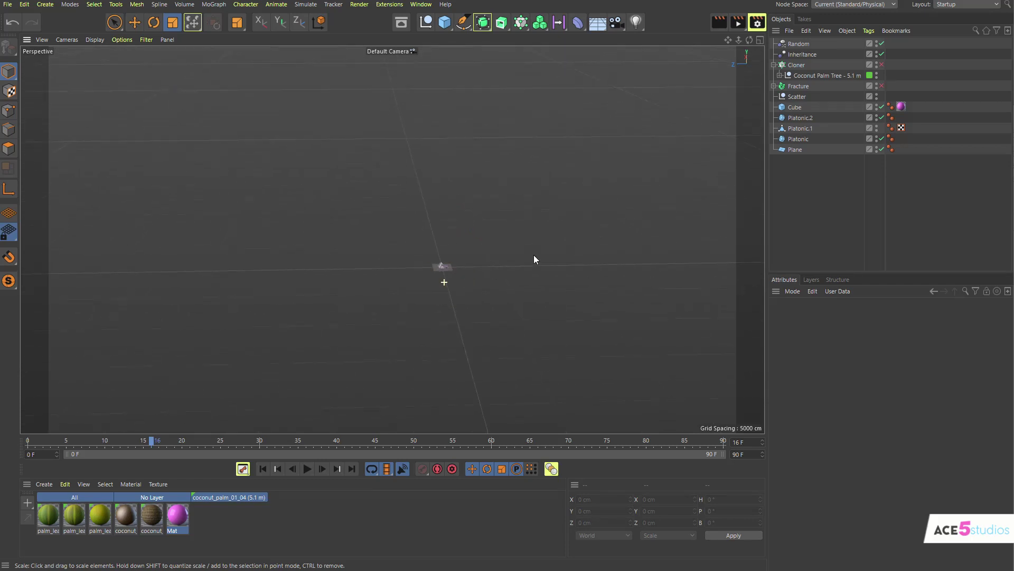
{"action": "scroll", "coordinate": [443, 283], "scroll_direction": "up", "scroll_amount": 7}
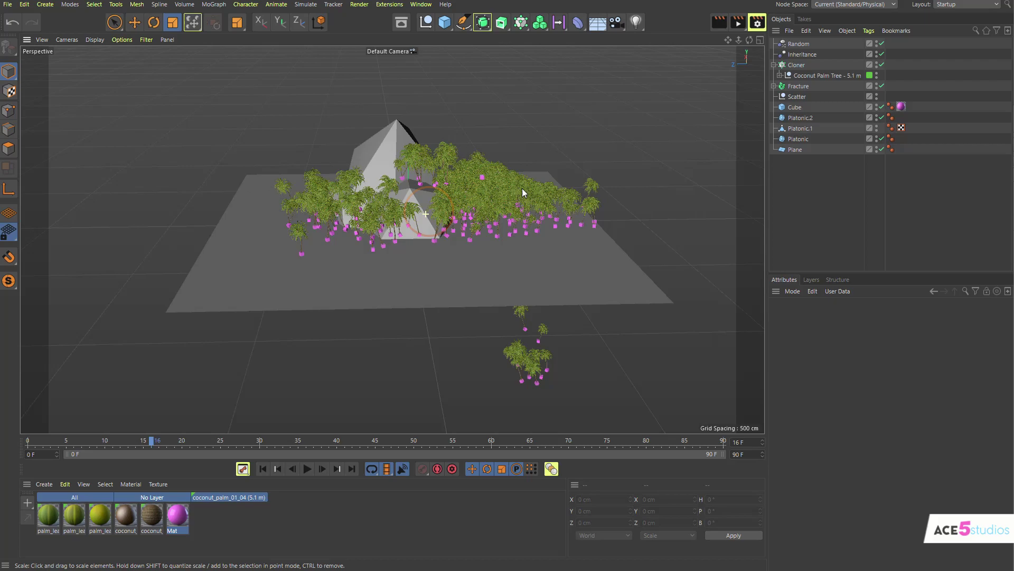
{"action": "scroll", "coordinate": [521, 188], "scroll_direction": "up", "scroll_amount": 6}
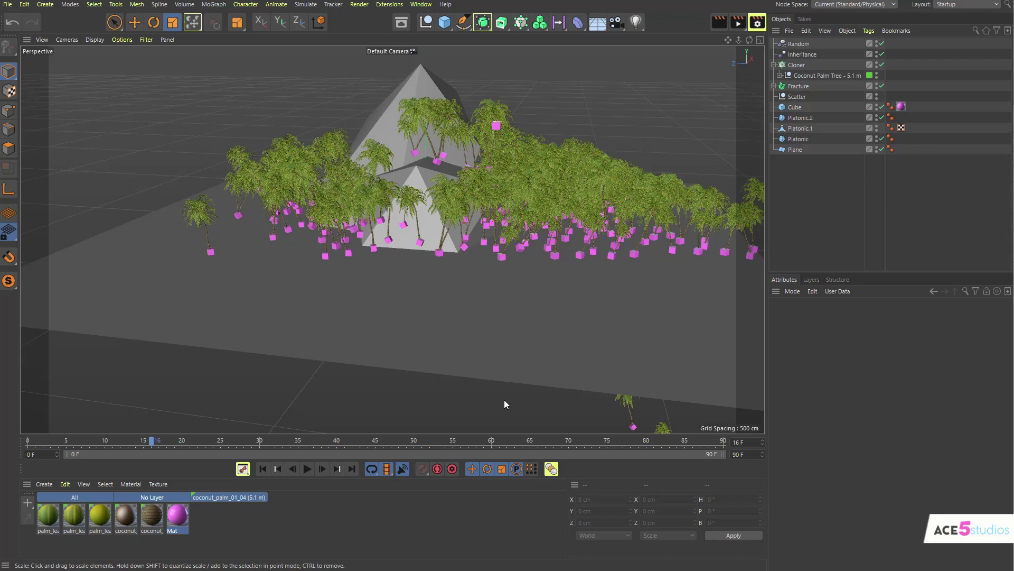
Open the Asset Browser with its search cleared, and place the Preferences window beside it on the Asset Browser settings.
{"action": "left_click", "coordinate": [401, 22]}
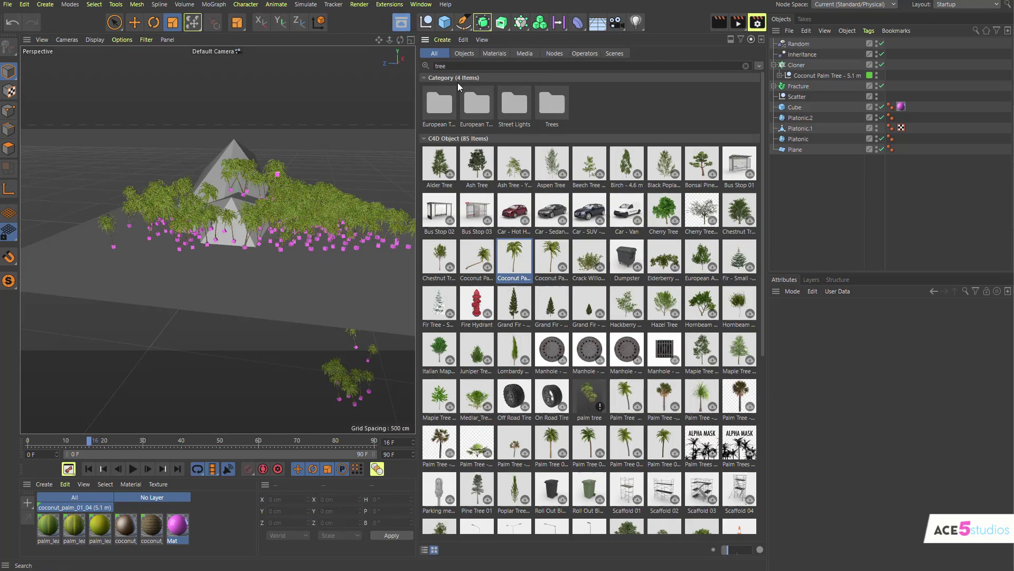
{"action": "left_click", "coordinate": [746, 65]}
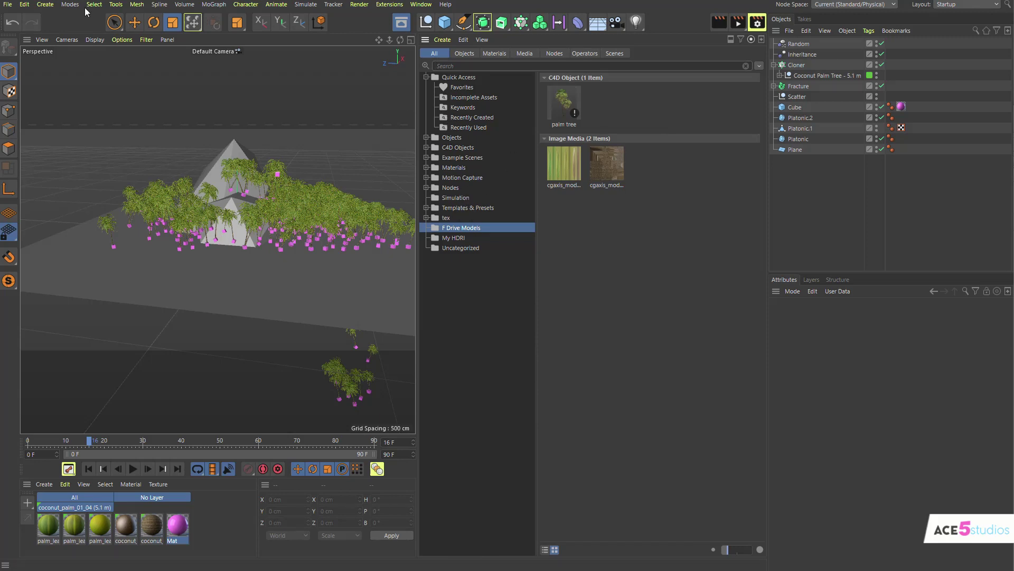
{"action": "left_click", "coordinate": [28, 5]}
{"action": "left_click", "coordinate": [63, 149]}
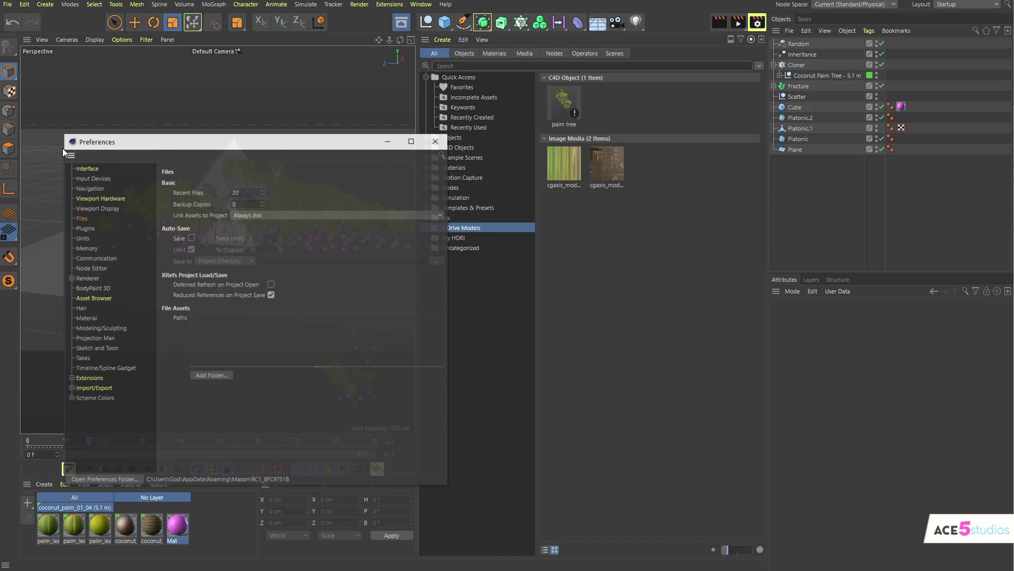
{"action": "left_click_drag", "start_coordinate": [316, 147], "coordinate": [517, 121]}
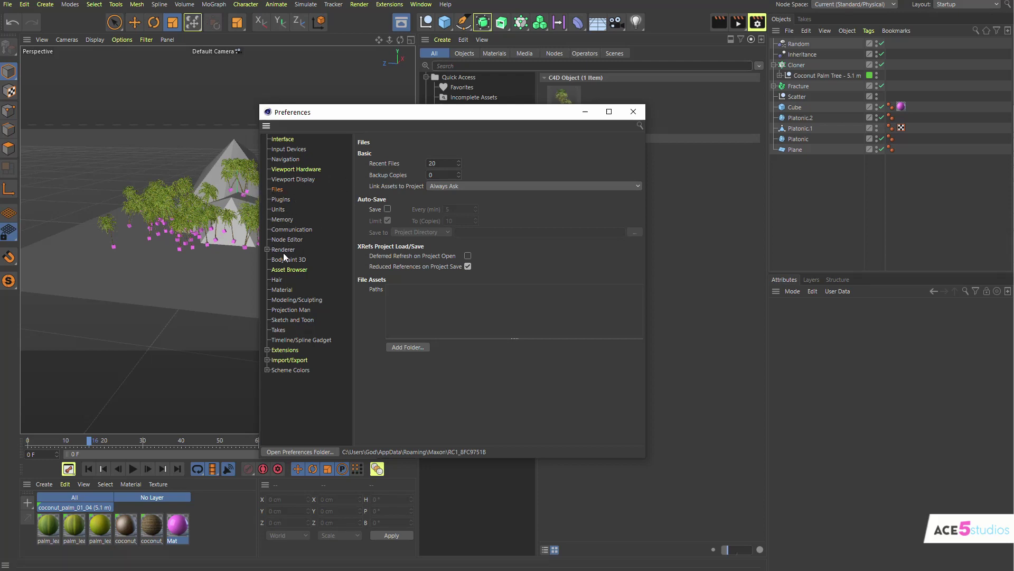
{"action": "left_click", "coordinate": [284, 270]}
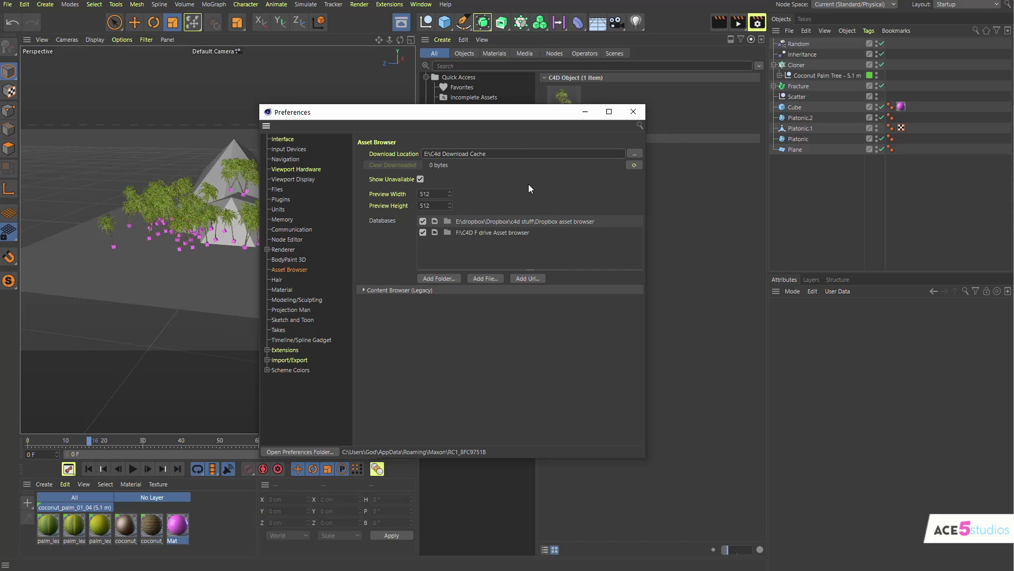
{"action": "left_click_drag", "start_coordinate": [544, 110], "coordinate": [302, 70]}
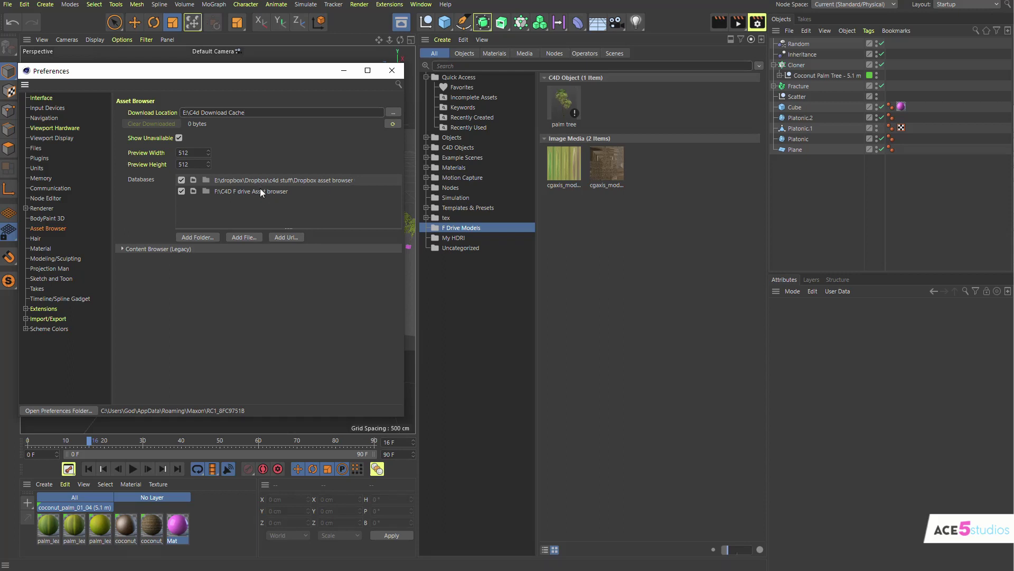
Compare the F:\C4D F drive Asset browser database with the F Drive Models and My HDRI categories.
{"action": "left_click", "coordinate": [282, 193]}
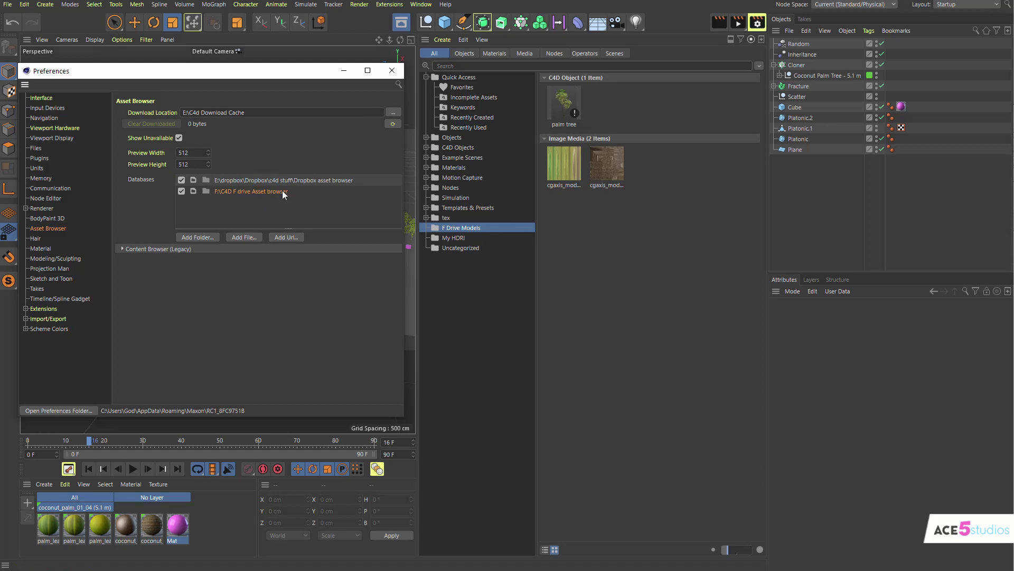
{"action": "left_click", "coordinate": [471, 228]}
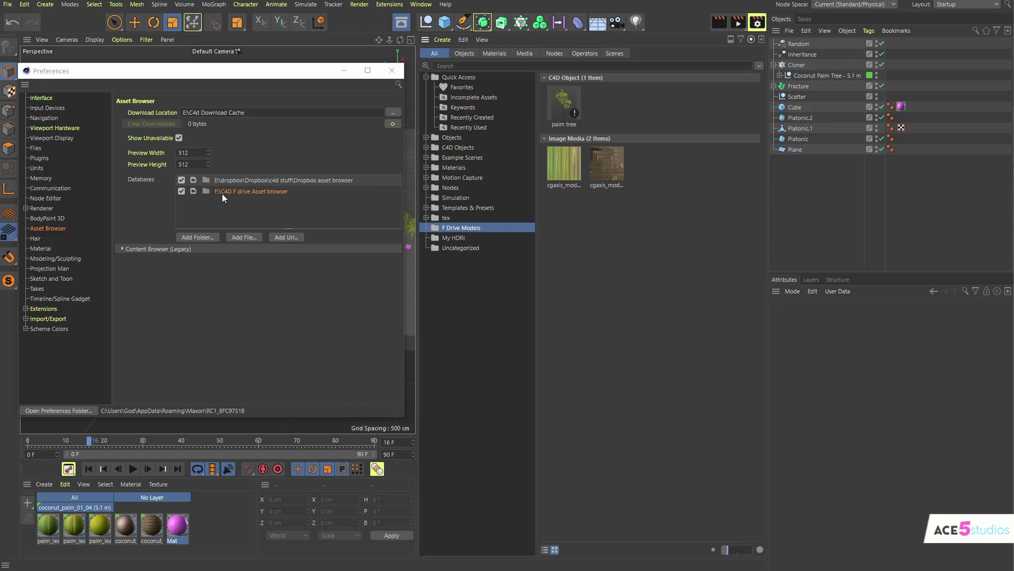
{"action": "left_click", "coordinate": [455, 236]}
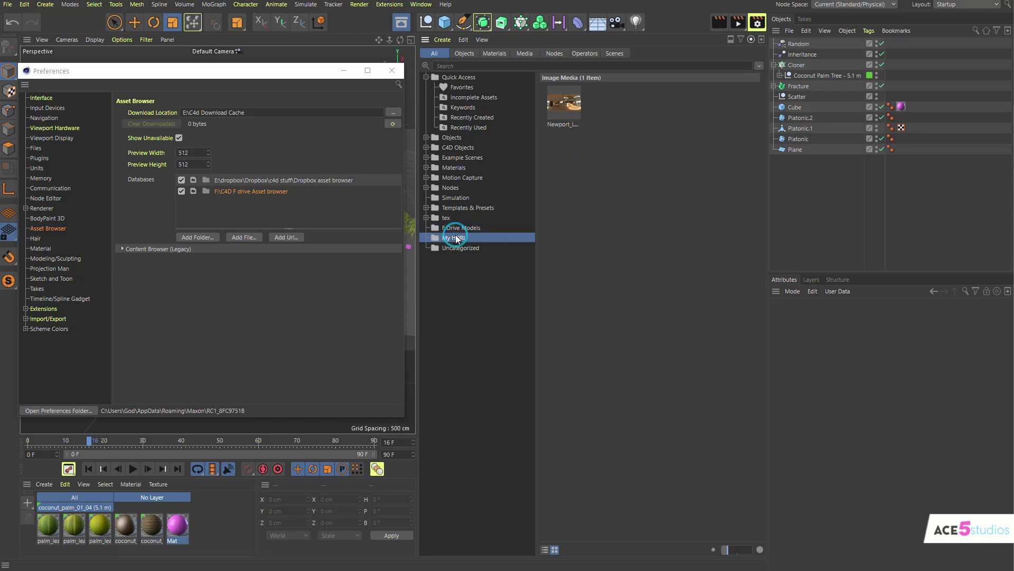
{"action": "left_click", "coordinate": [464, 228]}
Remove the Dropbox asset browser database, add its folder back from File Explorer, and show the My HDRI category.
{"action": "left_click", "coordinate": [224, 181]}
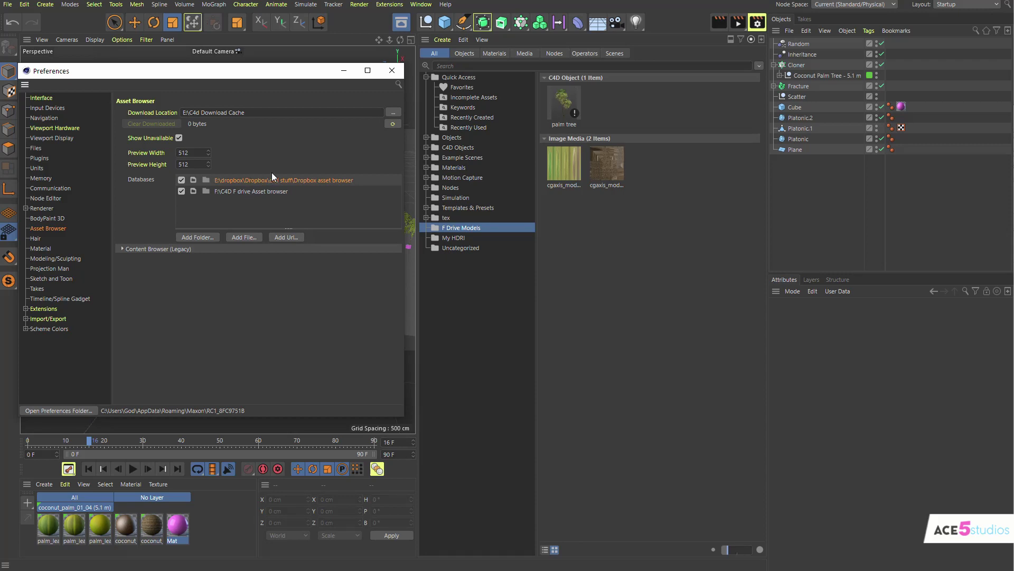
{"action": "key", "text": "Delete"}
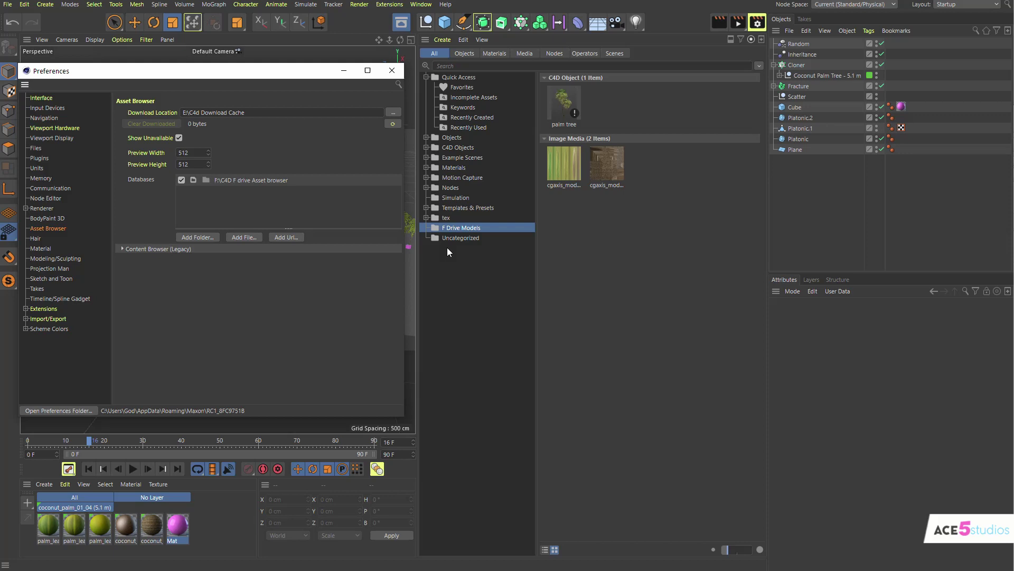
{"action": "key", "text": "alt+Tab"}
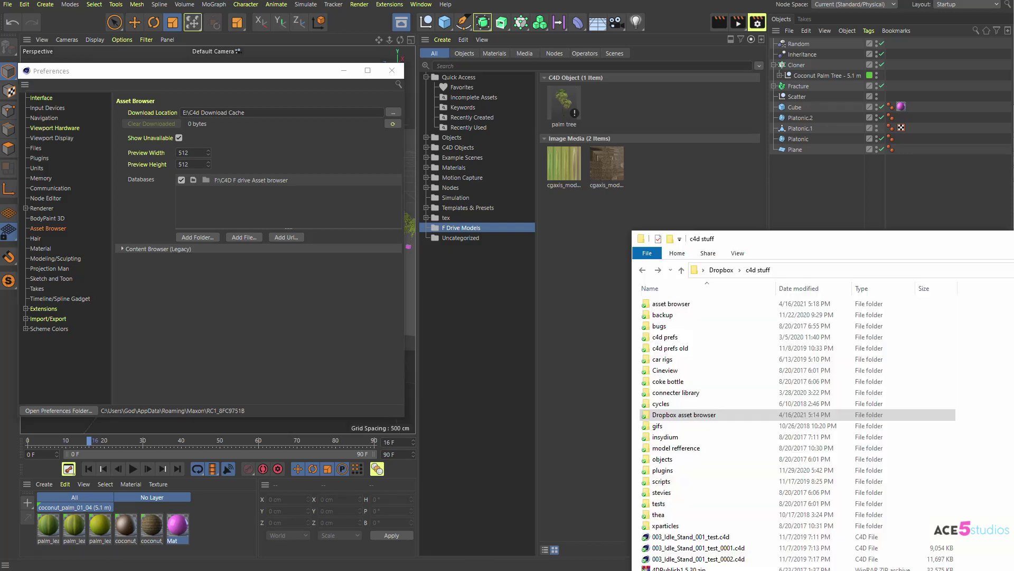
{"action": "left_click_drag", "start_coordinate": [650, 414], "coordinate": [253, 211]}
{"action": "left_click", "coordinate": [467, 237]}
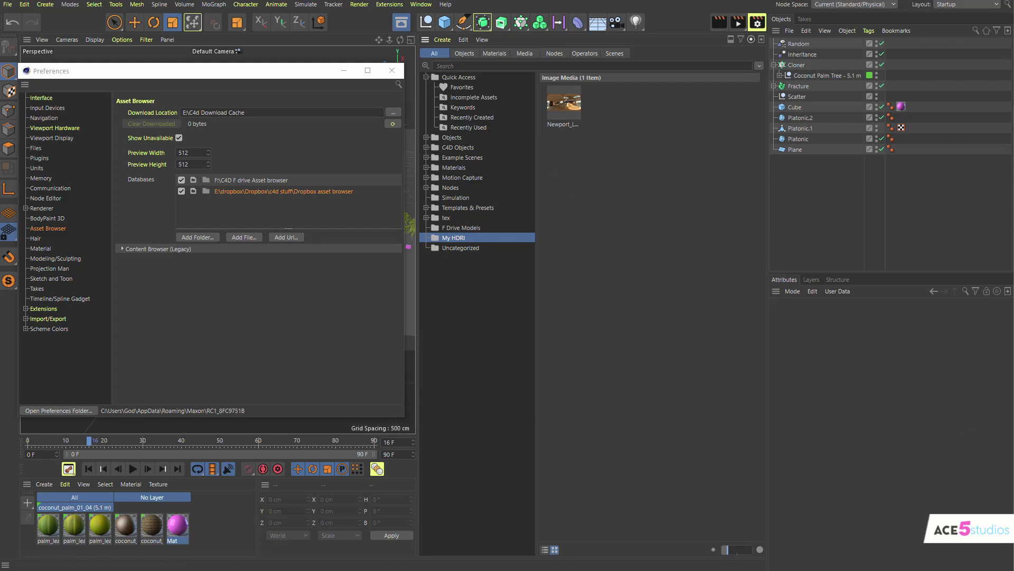
Switch to Connecter, look over its HDRI library, and return to Cinema 4D.
{"action": "key", "text": "alt+Tab"}
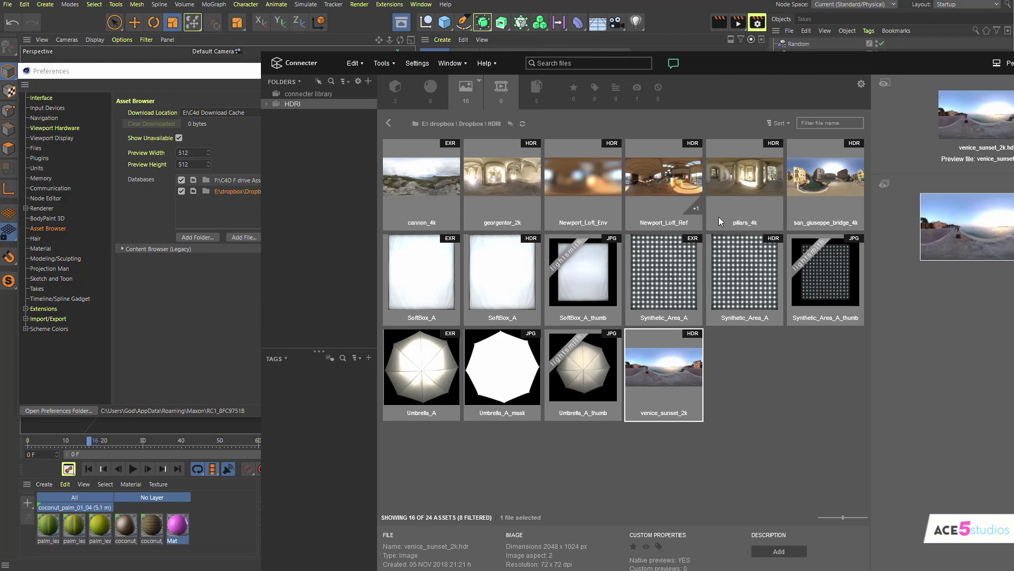
{"action": "left_click_drag", "start_coordinate": [843, 63], "coordinate": [725, 115]}
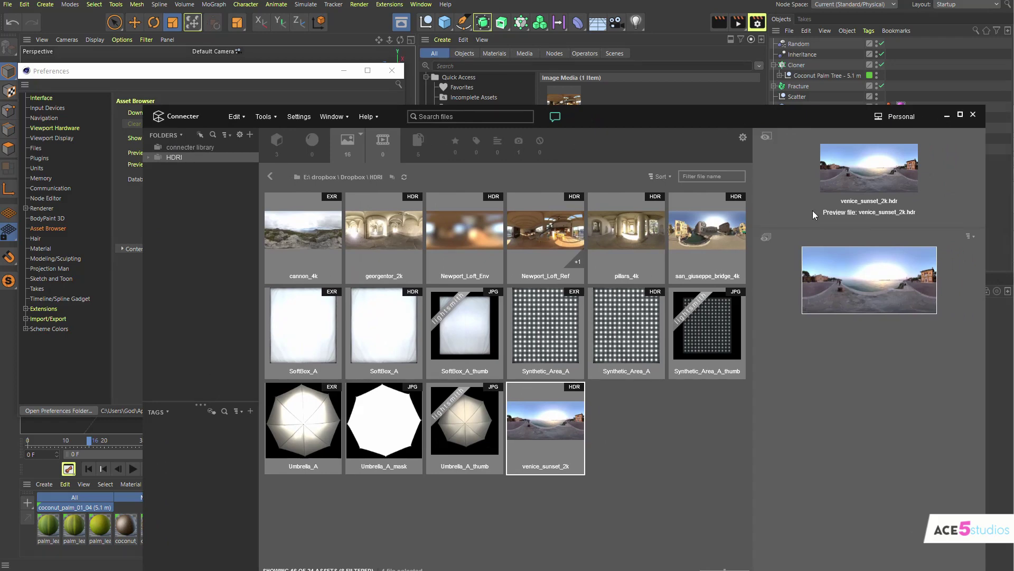
{"action": "left_click", "coordinate": [946, 115]}
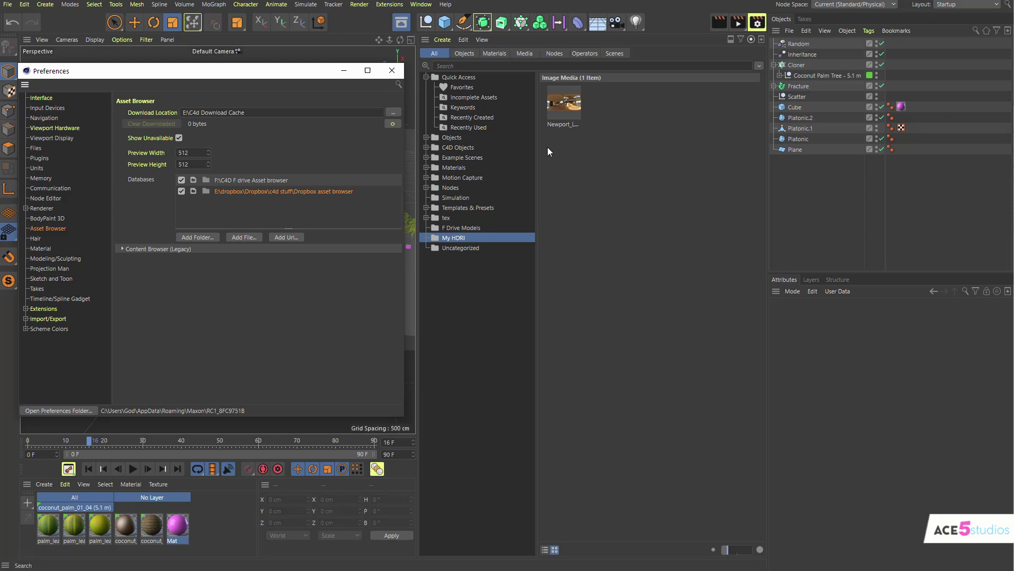
Search the asset library for "brick" and for "stone", browsing through the stone results.
{"action": "left_click", "coordinate": [455, 66]}
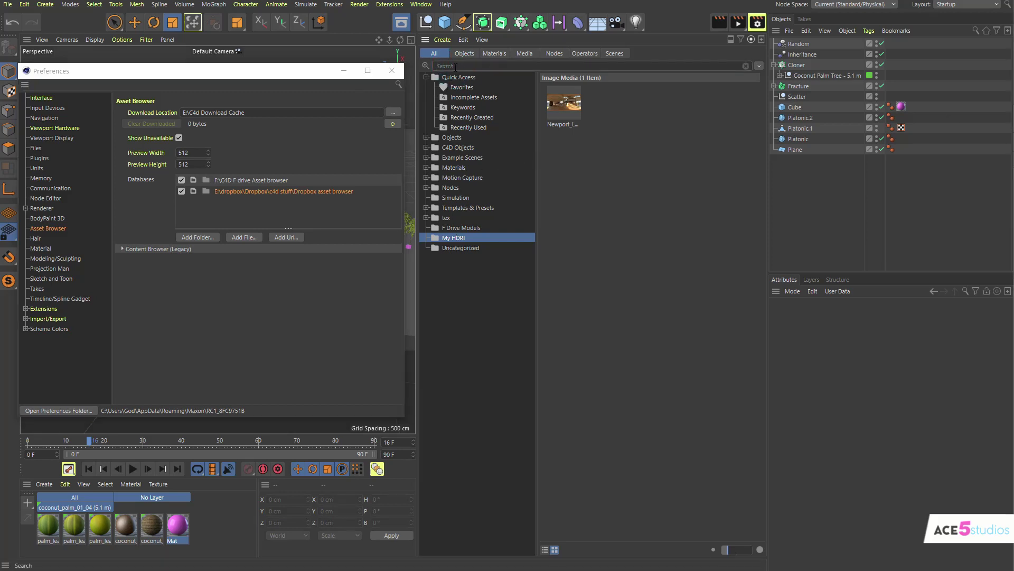
{"action": "type", "text": "brick"}
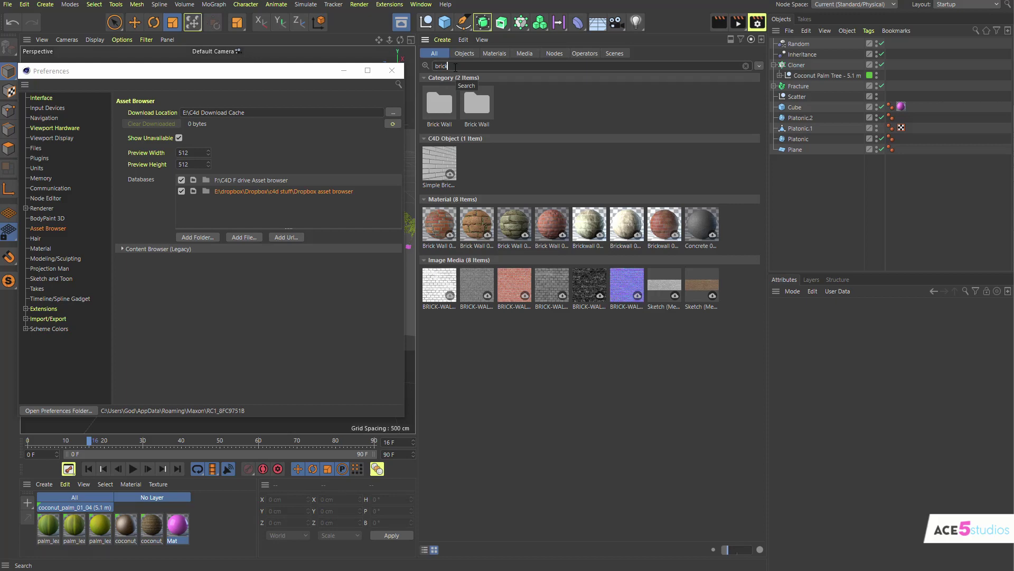
{"action": "key", "text": "BackSpace"}
{"action": "key", "text": "BackSpace"}
{"action": "key", "text": "BackSpace"}
{"action": "key", "text": "BackSpace"}
{"action": "key", "text": "BackSpace"}
{"action": "type", "text": "stone"}
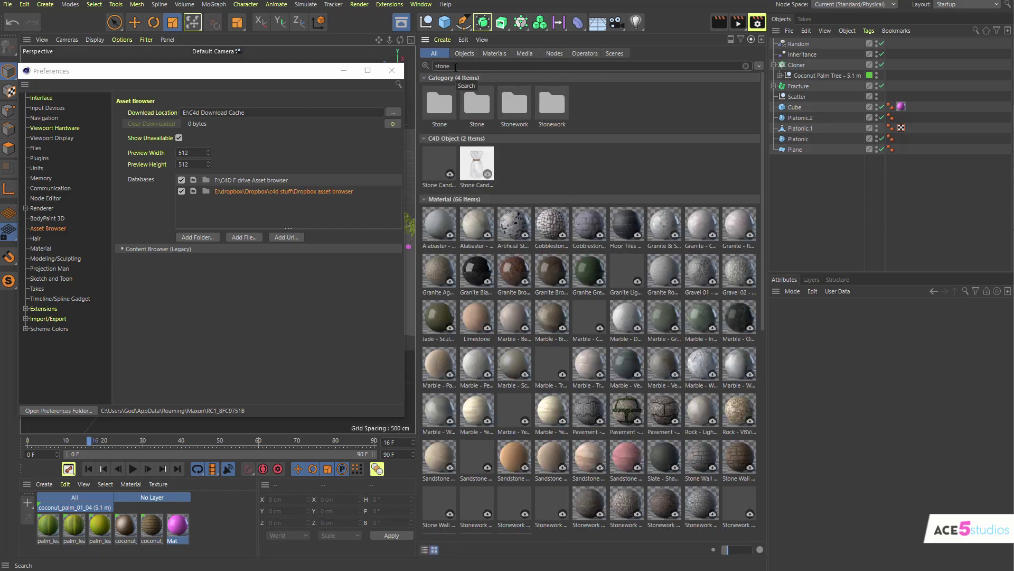
{"action": "scroll", "coordinate": [481, 158], "scroll_direction": "down", "scroll_amount": 6}
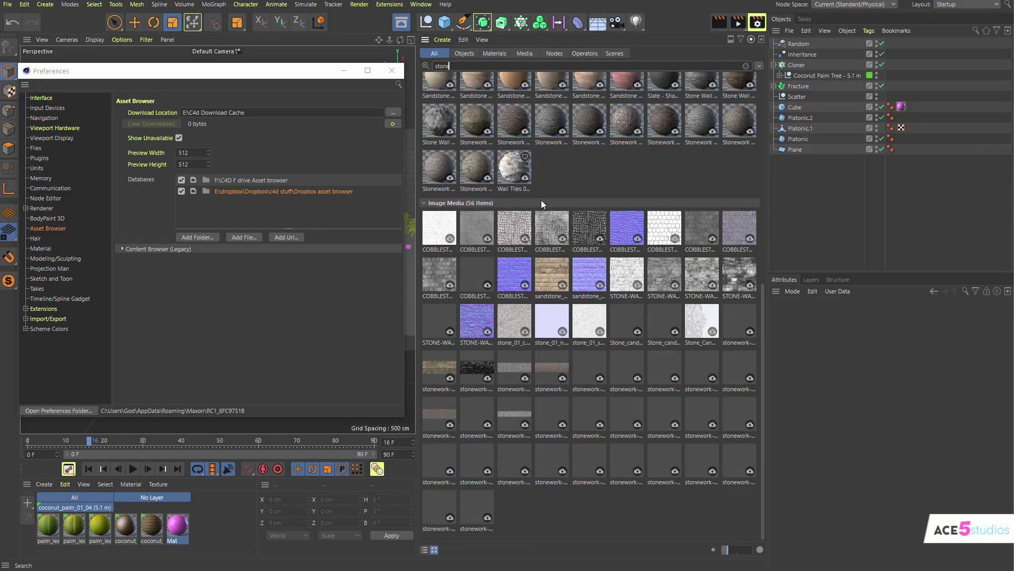
{"action": "scroll", "coordinate": [541, 199], "scroll_direction": "up", "scroll_amount": 7}
Search the asset library for "music" and clear the search again.
{"action": "double_click", "coordinate": [483, 65]}
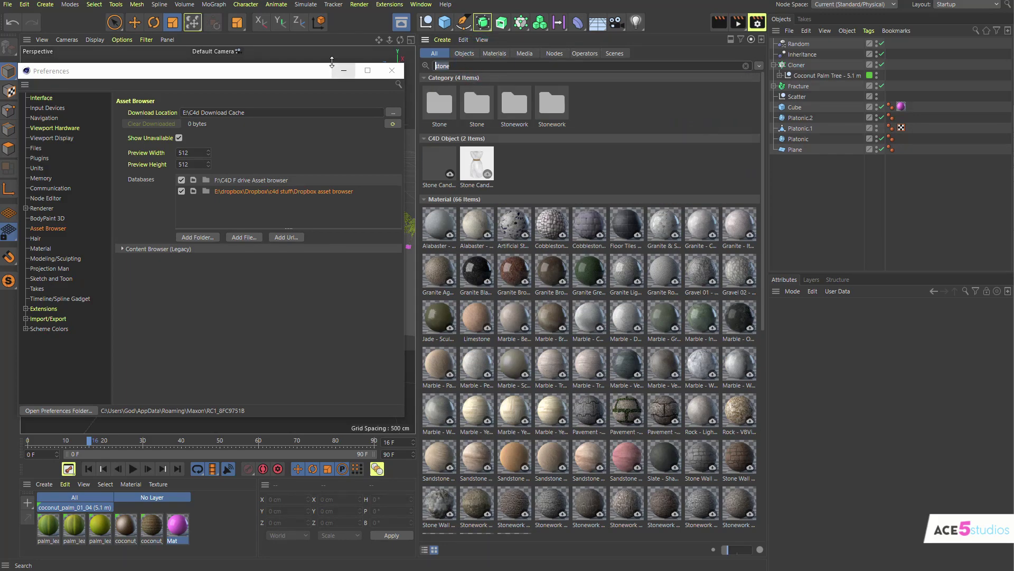
{"action": "type", "text": "music"}
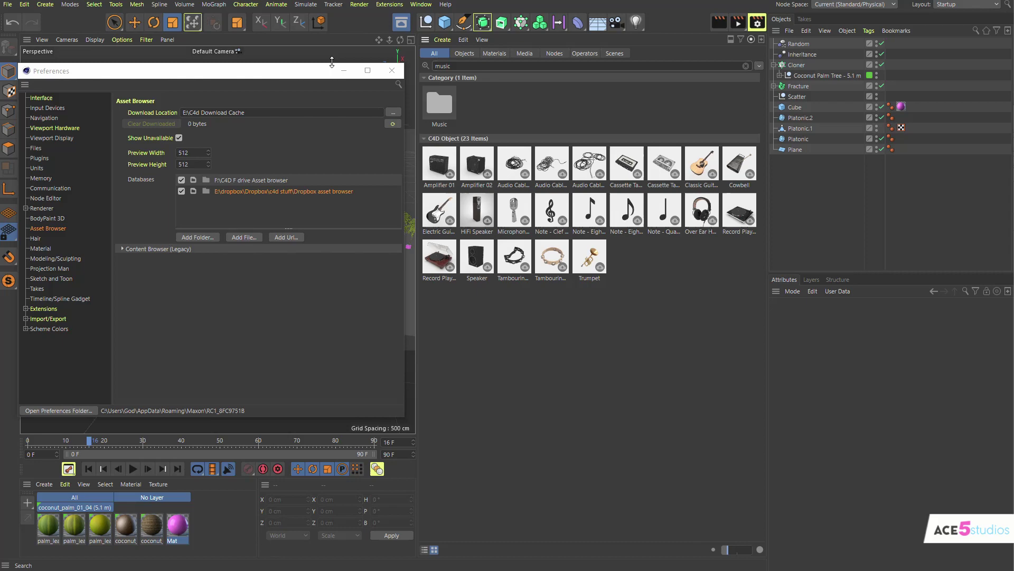
{"action": "key", "text": "BackSpace"}
{"action": "key", "text": "BackSpace"}
{"action": "key", "text": "BackSpace"}
{"action": "key", "text": "BackSpace"}
{"action": "key", "text": "BackSpace"}
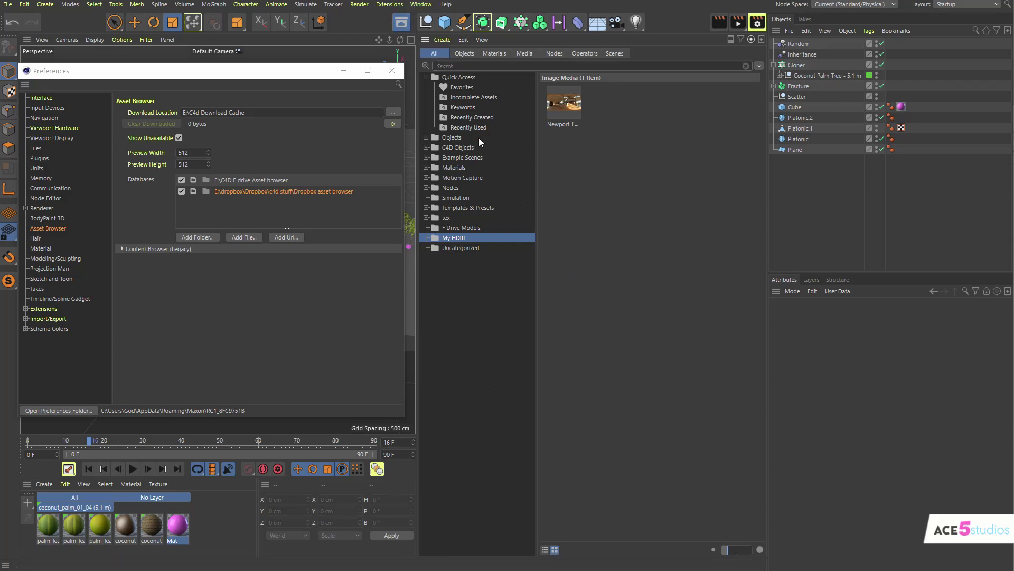
Select the Newport image in My HDRI and show its preview with the assigned and assignable keywords.
{"action": "left_click", "coordinate": [563, 105]}
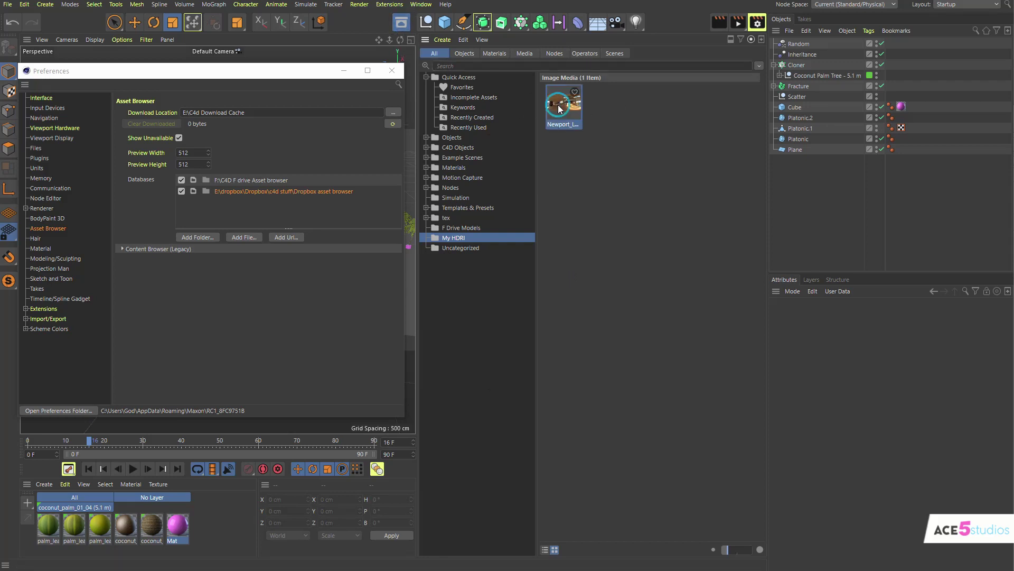
{"action": "left_click", "coordinate": [730, 40]}
{"action": "left_click", "coordinate": [535, 439]}
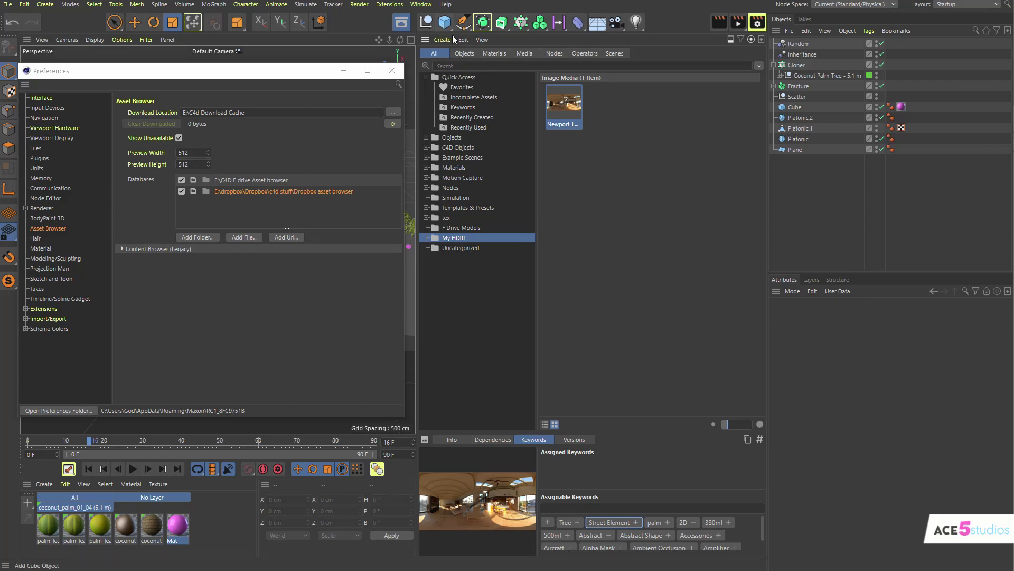
Search the asset library for "cartoony" and select the male cartoon character scene.
{"action": "left_click", "coordinate": [475, 64]}
{"action": "type", "text": "cartoony"}
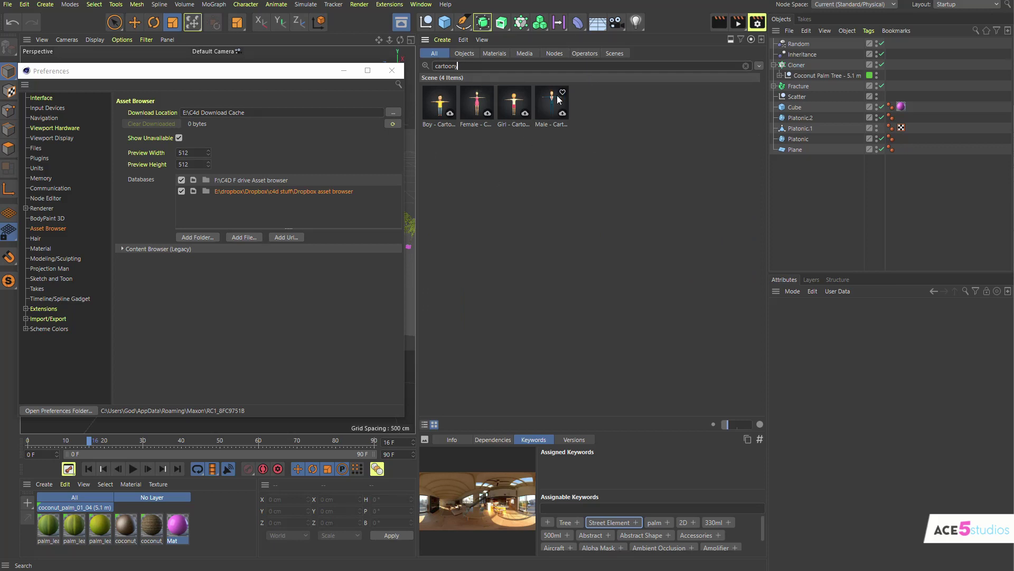
{"action": "left_click", "coordinate": [546, 111]}
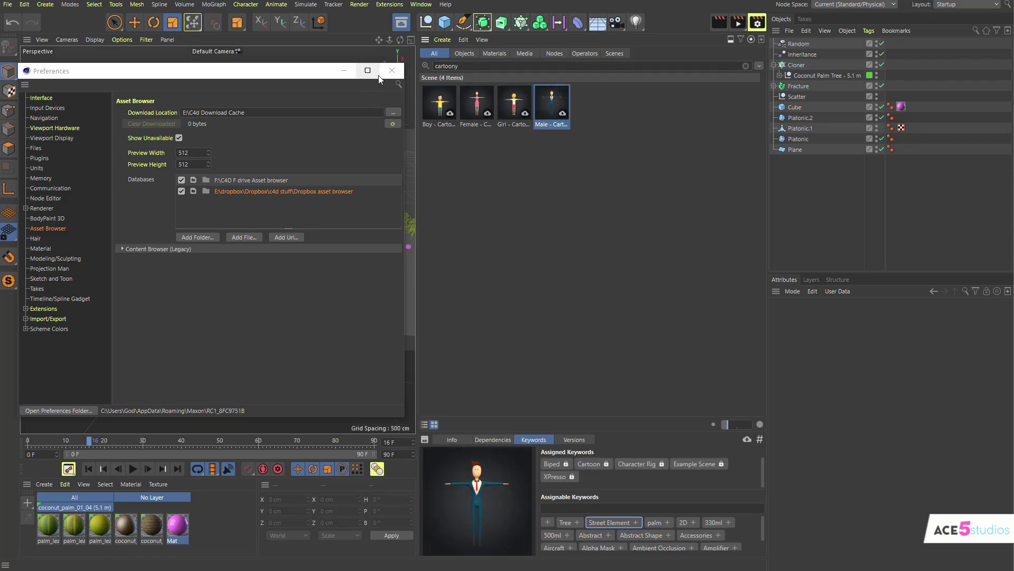
Close the Preferences, open the male cartoon character scene, and hide the Asset Browser.
{"action": "left_click", "coordinate": [391, 70]}
{"action": "double_click", "coordinate": [545, 96]}
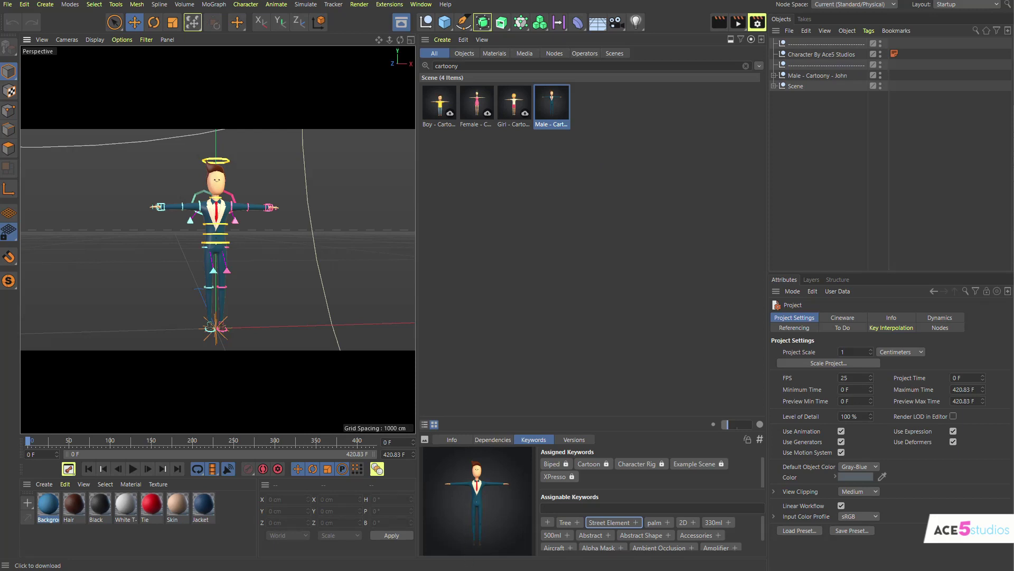
{"action": "key", "text": "shift+F8"}
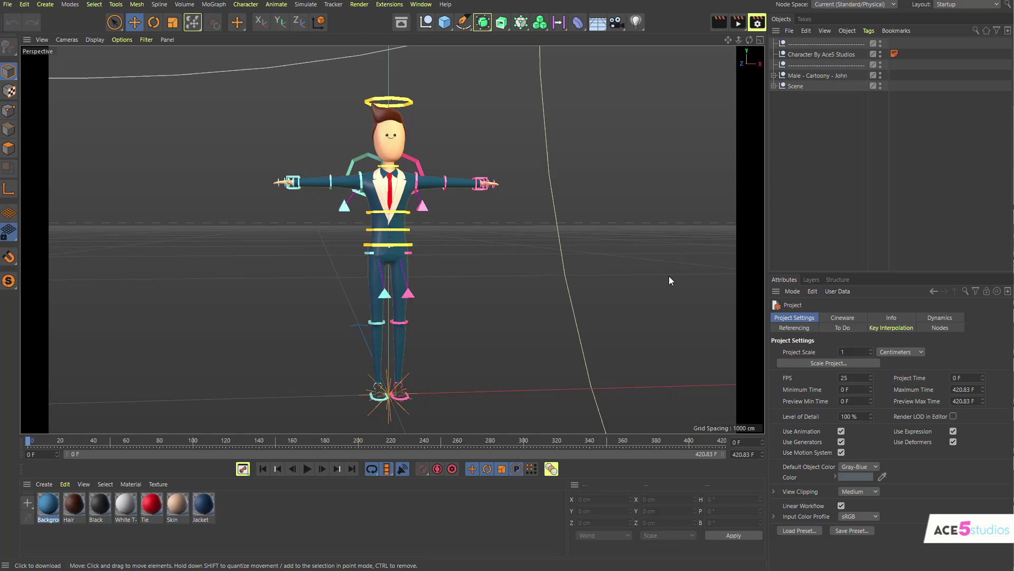
Open the render settings, enable saving of the regular image and enter renders/$prj_ as the output file path.
{"action": "key", "text": "ctrl+b"}
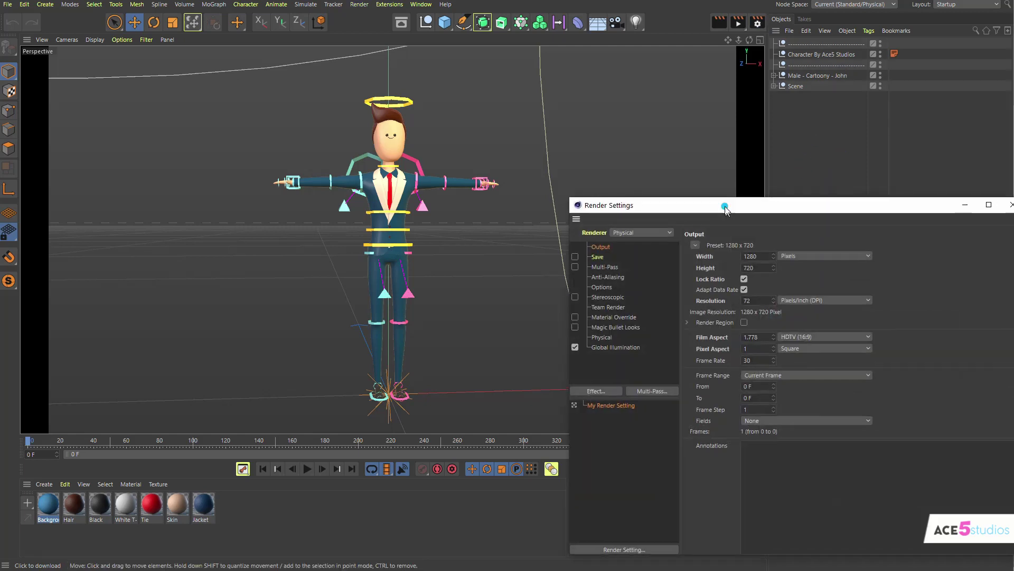
{"action": "left_click_drag", "start_coordinate": [723, 205], "coordinate": [575, 193]}
{"action": "left_click", "coordinate": [450, 239]}
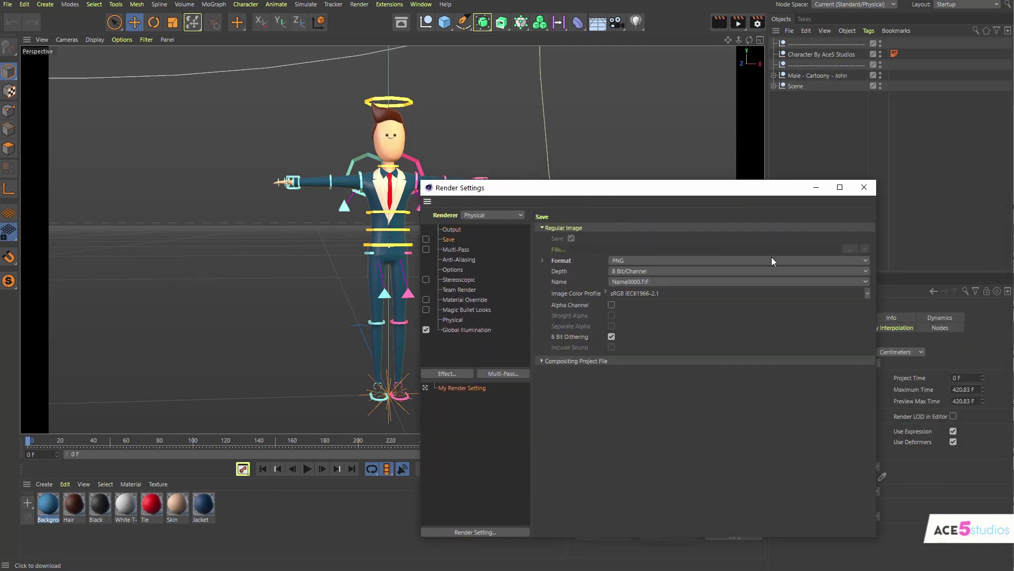
{"action": "left_click", "coordinate": [426, 239]}
{"action": "left_click", "coordinate": [865, 250]}
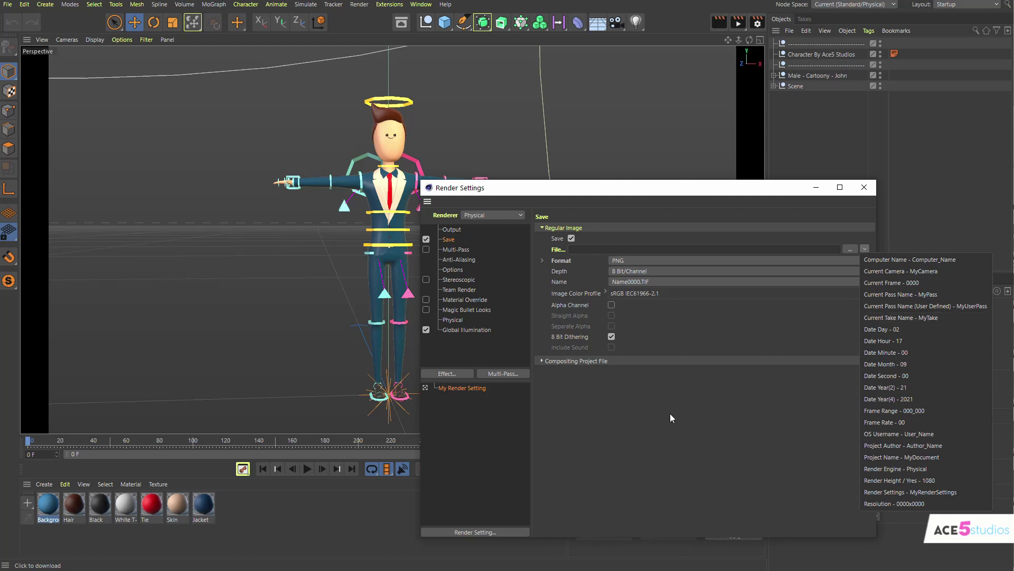
{"action": "left_click", "coordinate": [614, 251]}
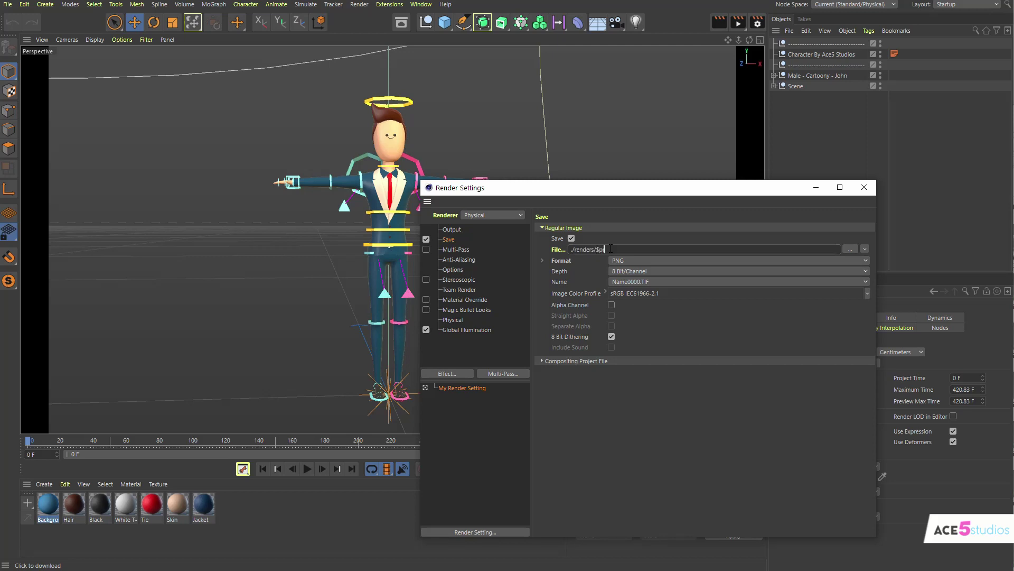
Append date and time tokens to the output file path so that it reads renders/$prj_$mm$ss.
{"action": "left_click", "coordinate": [865, 249]}
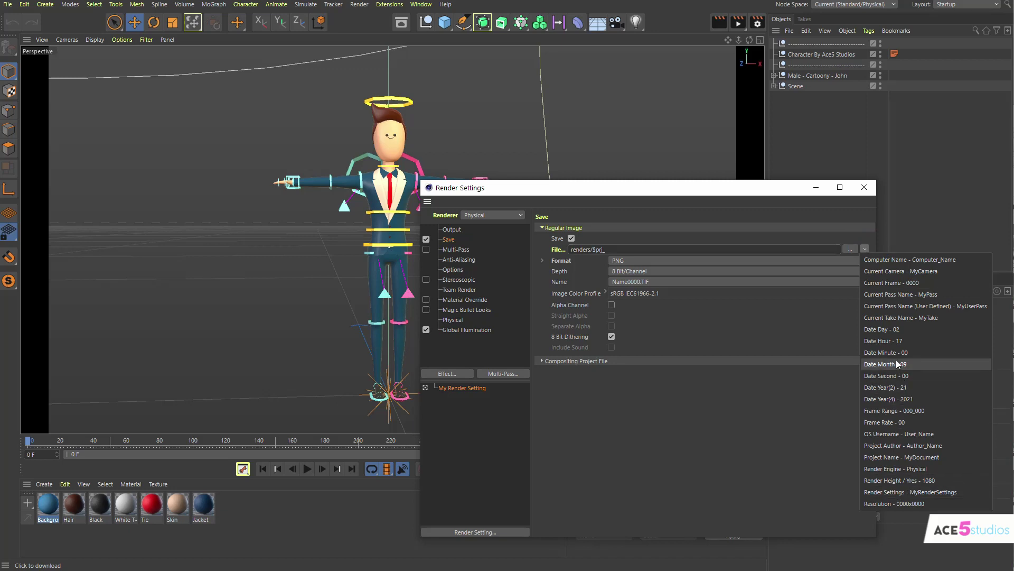
{"action": "left_click", "coordinate": [898, 364]}
{"action": "left_click", "coordinate": [865, 248]}
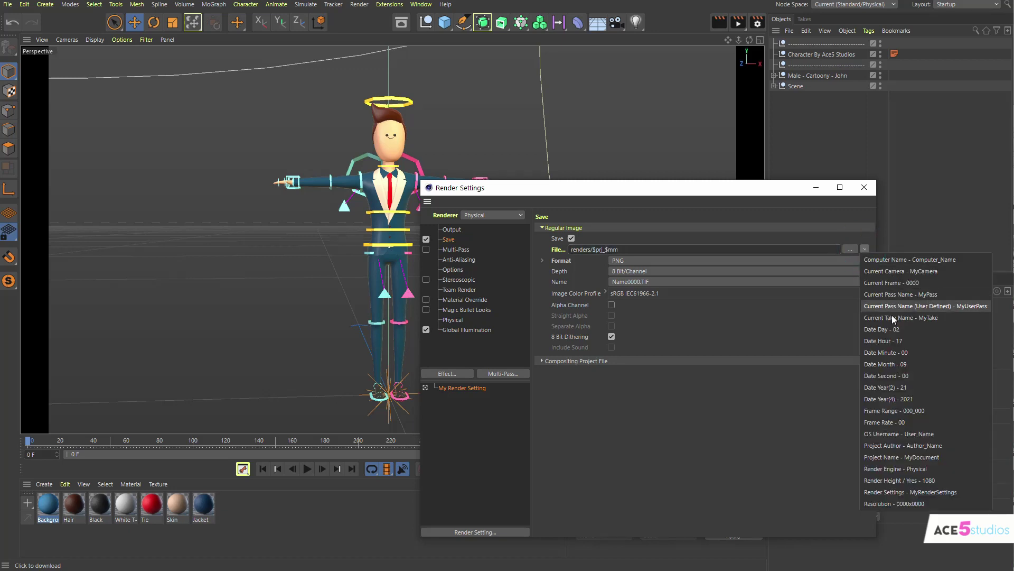
{"action": "left_click", "coordinate": [897, 374]}
{"action": "key", "text": "ctrl+z"}
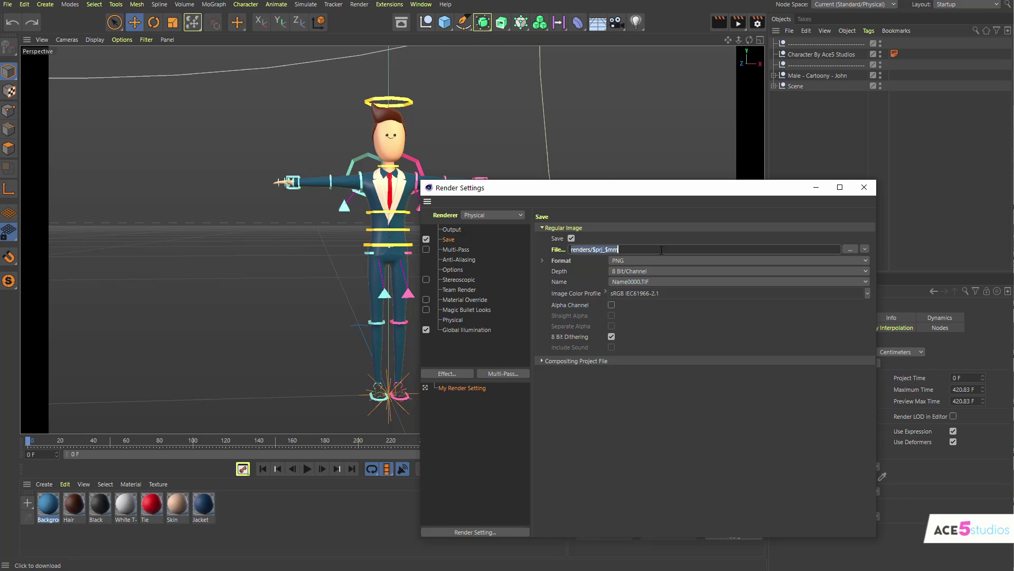
{"action": "left_click", "coordinate": [631, 247]}
Switch to File Explorer to examine the Milkman progress renders, and return to Cinema 4D to review the available output path tokens.
{"action": "left_click", "coordinate": [645, 212]}
{"action": "left_click_drag", "start_coordinate": [1013, 177], "coordinate": [696, 129]}
{"action": "scroll", "coordinate": [720, 397], "scroll_direction": "down", "scroll_amount": 5}
{"action": "scroll", "coordinate": [534, 412], "scroll_direction": "up", "scroll_amount": 2}
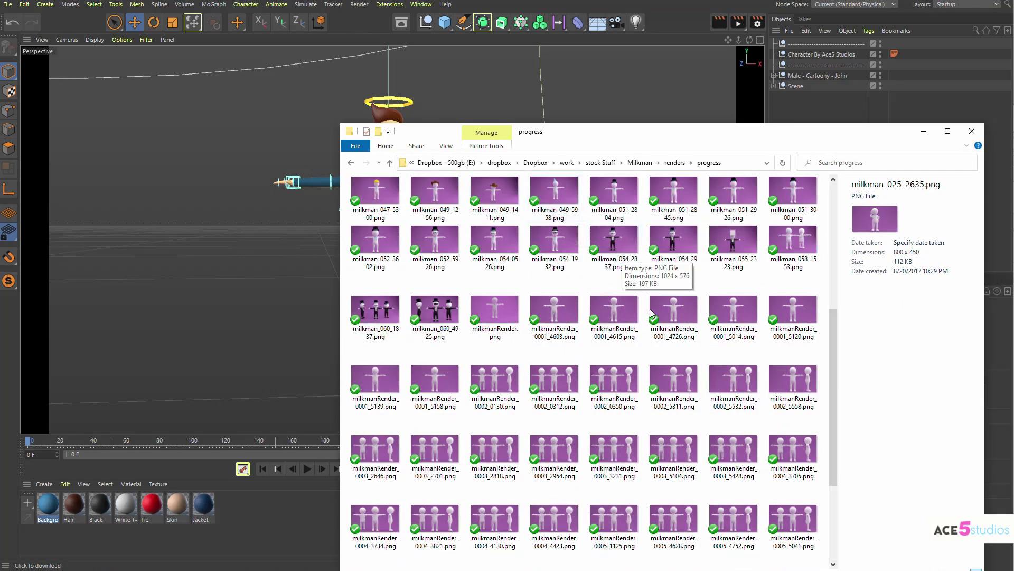
{"action": "double_click", "coordinate": [495, 320]}
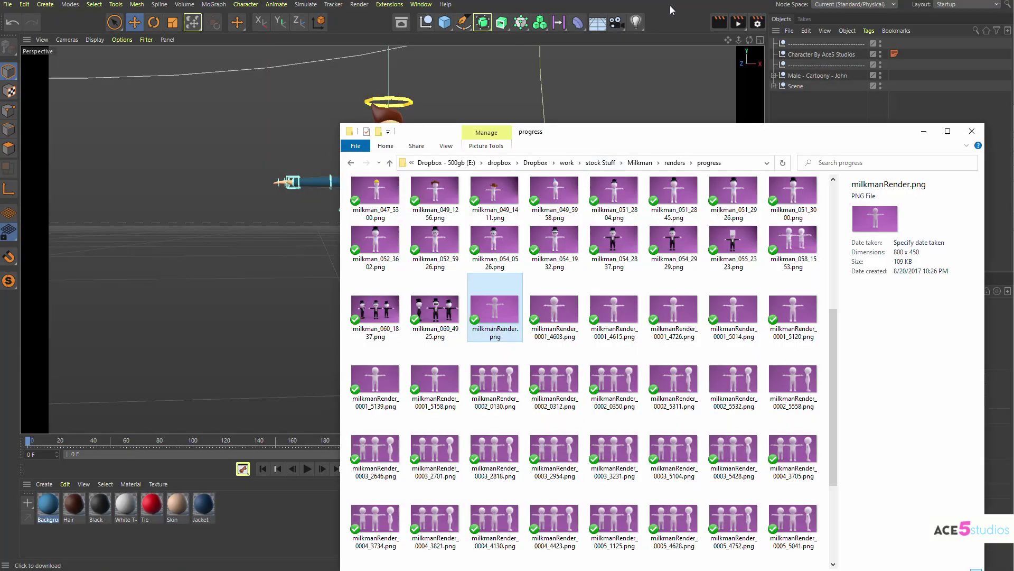
{"action": "left_click", "coordinate": [682, 14]}
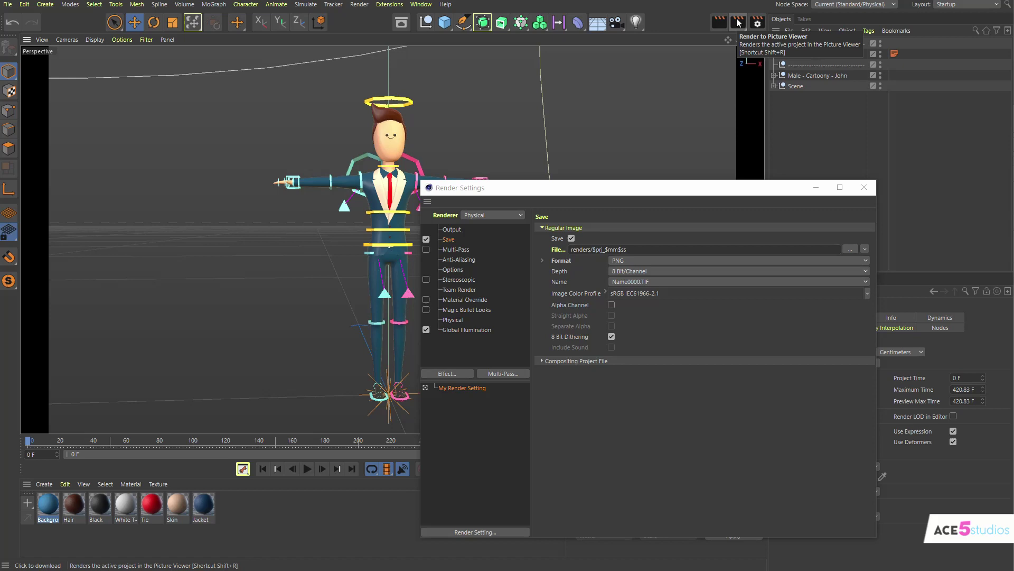
{"action": "left_click", "coordinate": [865, 249]}
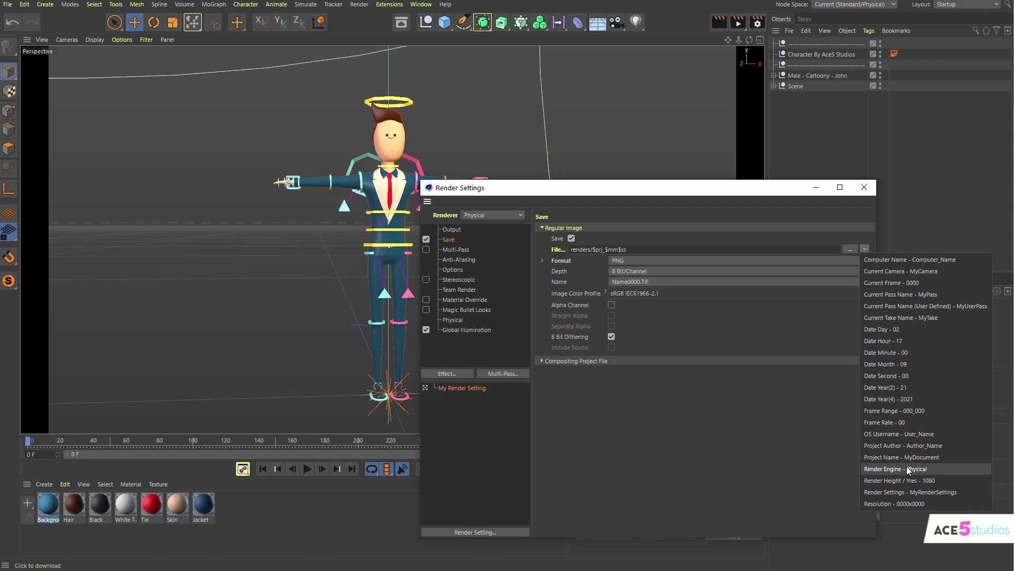
{"action": "left_click", "coordinate": [659, 446]}
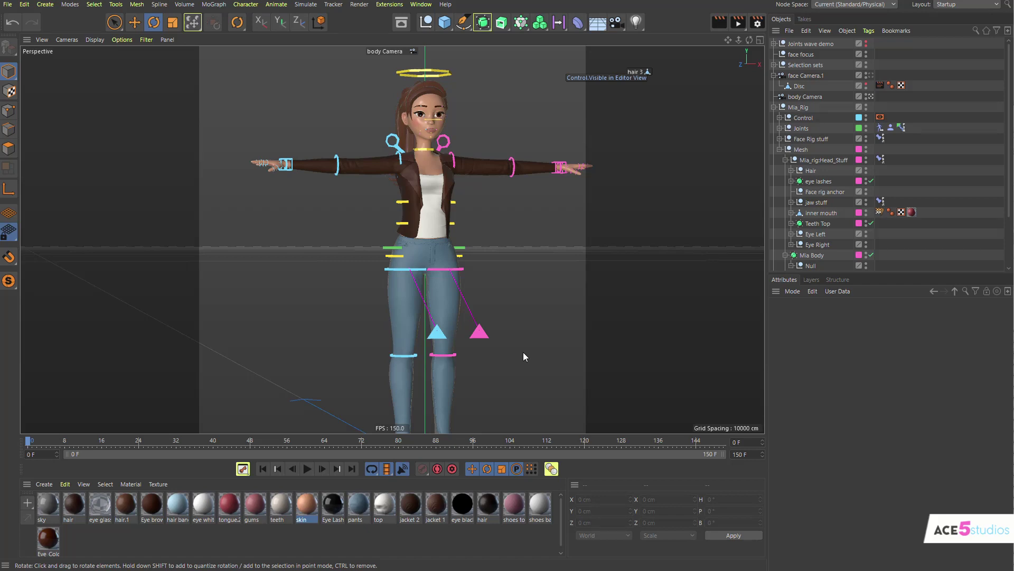
Keyframe the Mia rig's hips control rotated to a heading of about -27° at frame 0 and about 32° at frame 24, and preview the motion.
{"action": "left_click_drag", "start_coordinate": [383, 200], "coordinate": [422, 217], "text": "alt"}
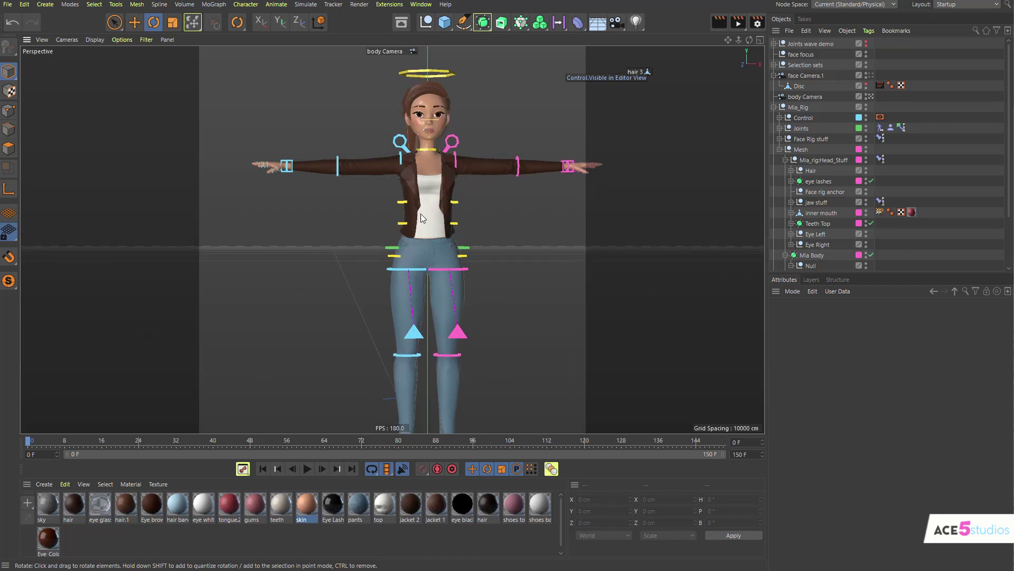
{"action": "left_click", "coordinate": [464, 248]}
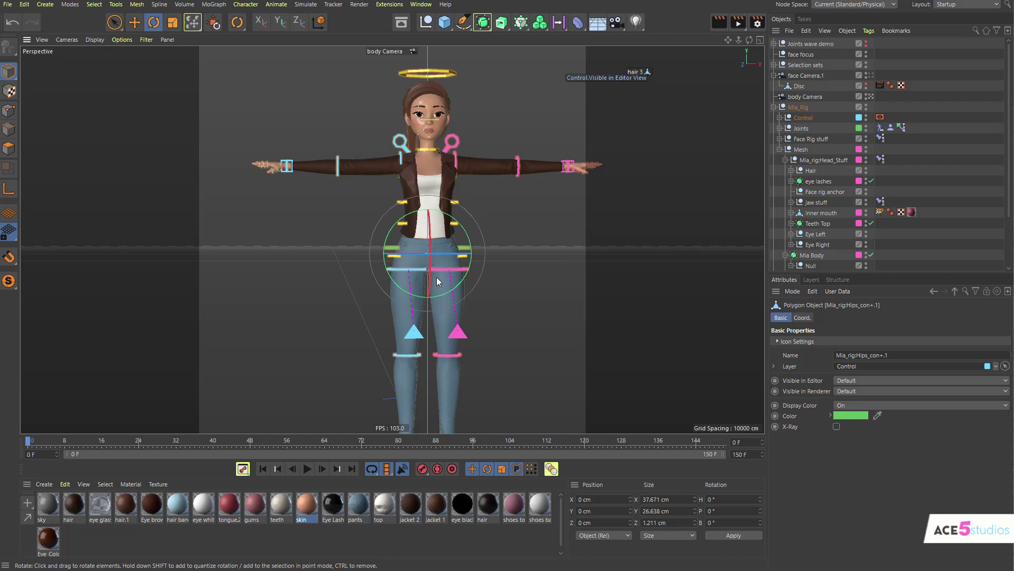
{"action": "left_click_drag", "start_coordinate": [548, 227], "coordinate": [512, 192]}
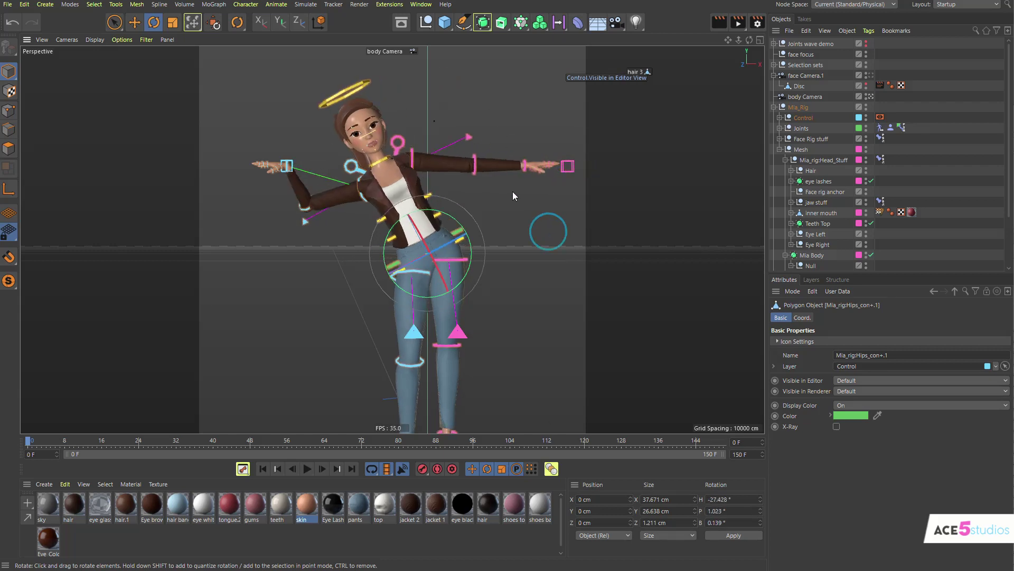
{"action": "left_click", "coordinate": [138, 439]}
{"action": "left_click_drag", "start_coordinate": [501, 174], "coordinate": [523, 257]}
{"action": "key", "text": "F9"}
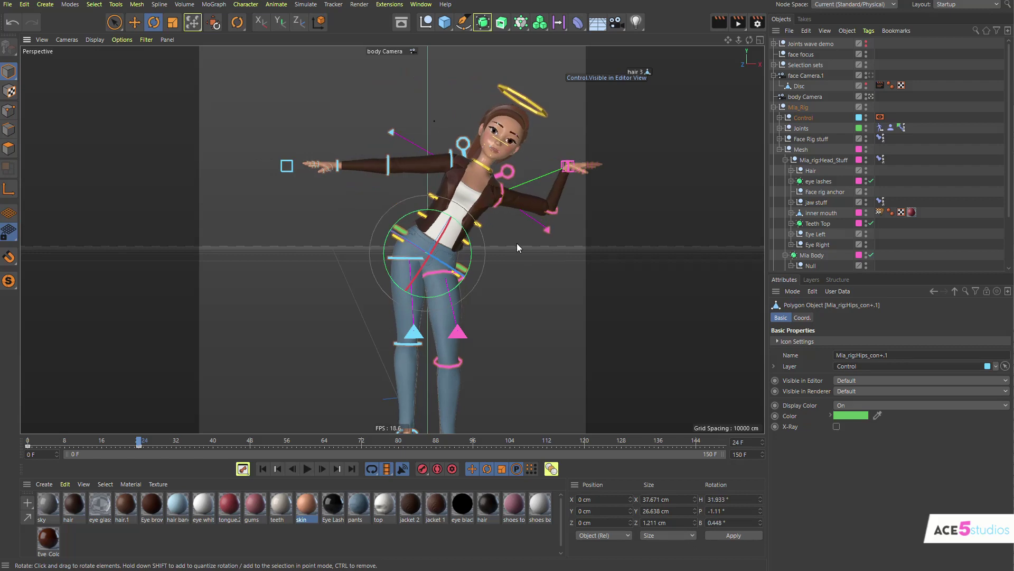
{"action": "mouse_move", "coordinate": [127, 442]}
{"action": "left_mouse_down"}
{"action": "mouse_move", "coordinate": [93, 443]}
{"action": "mouse_move", "coordinate": [139, 448]}
{"action": "mouse_move", "coordinate": [93, 446]}
{"action": "mouse_move", "coordinate": [265, 457]}
{"action": "left_mouse_up"}
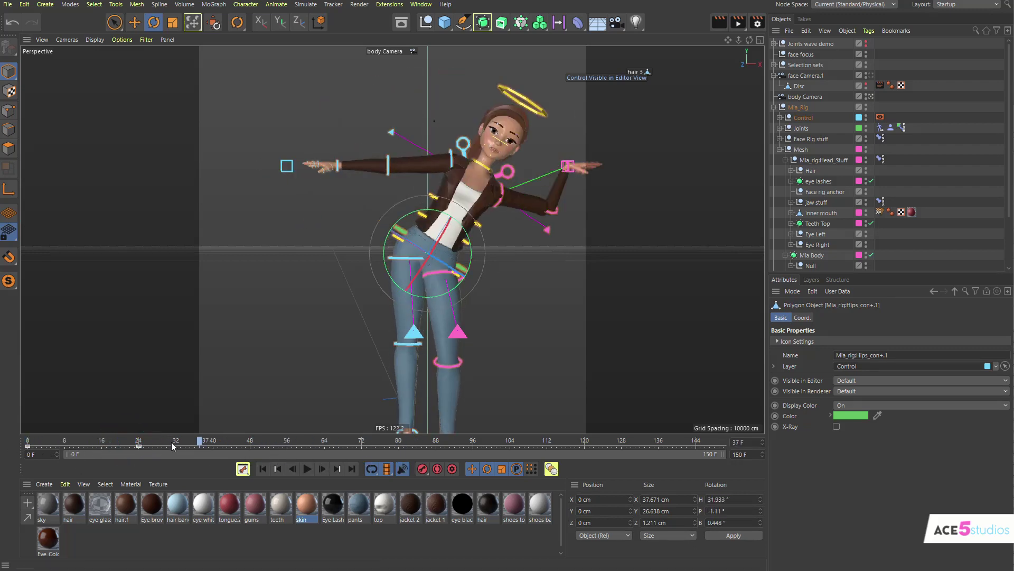
{"action": "left_click_drag", "start_coordinate": [172, 442], "coordinate": [111, 443]}
Open the Timeline, select the hips control's animation tracks and set their After behaviour to Repeat.
{"action": "key", "text": "shift+F3"}
{"action": "left_click", "coordinate": [260, 168]}
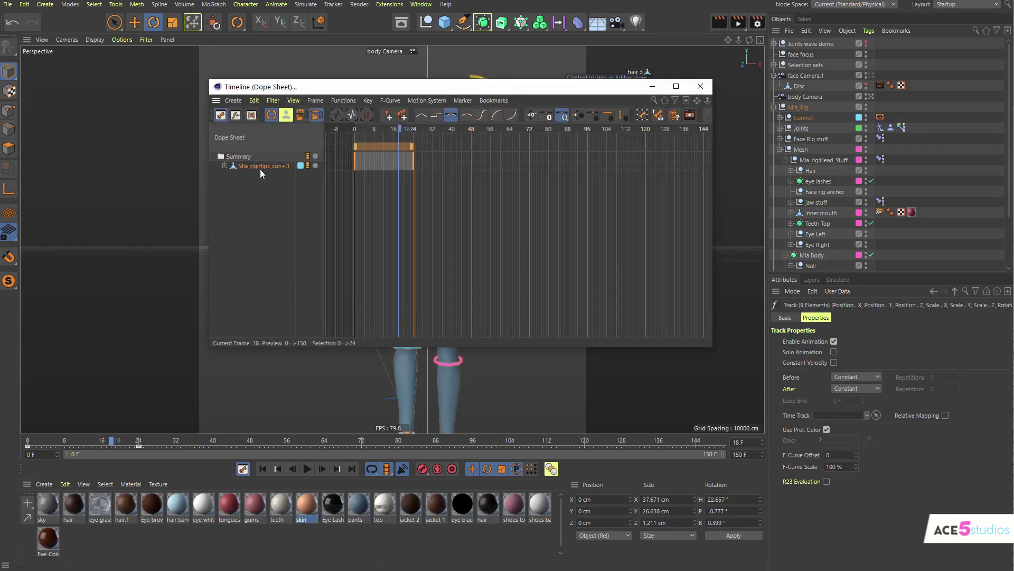
{"action": "left_click", "coordinate": [856, 389]}
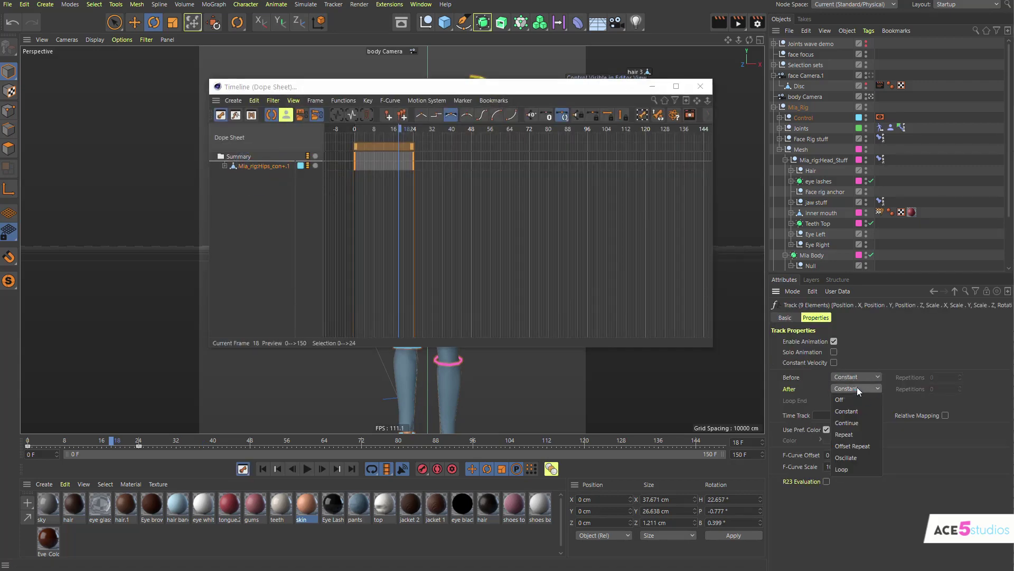
{"action": "left_click", "coordinate": [866, 434]}
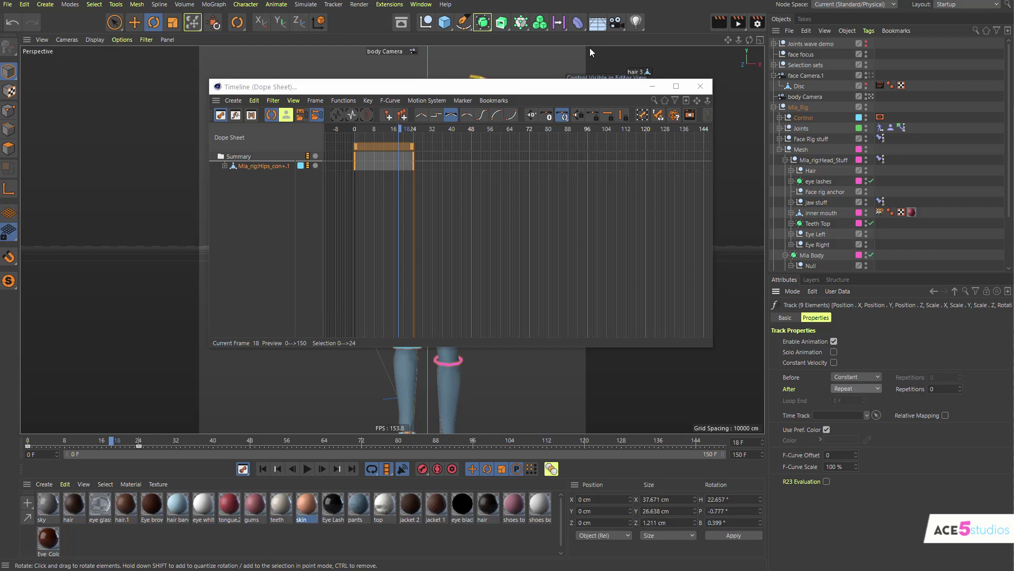
Place the Timeline below the character, scrub through the repeating hip animation and show the hip tracks in F-Curve mode.
{"action": "left_click_drag", "start_coordinate": [589, 86], "coordinate": [191, 165]}
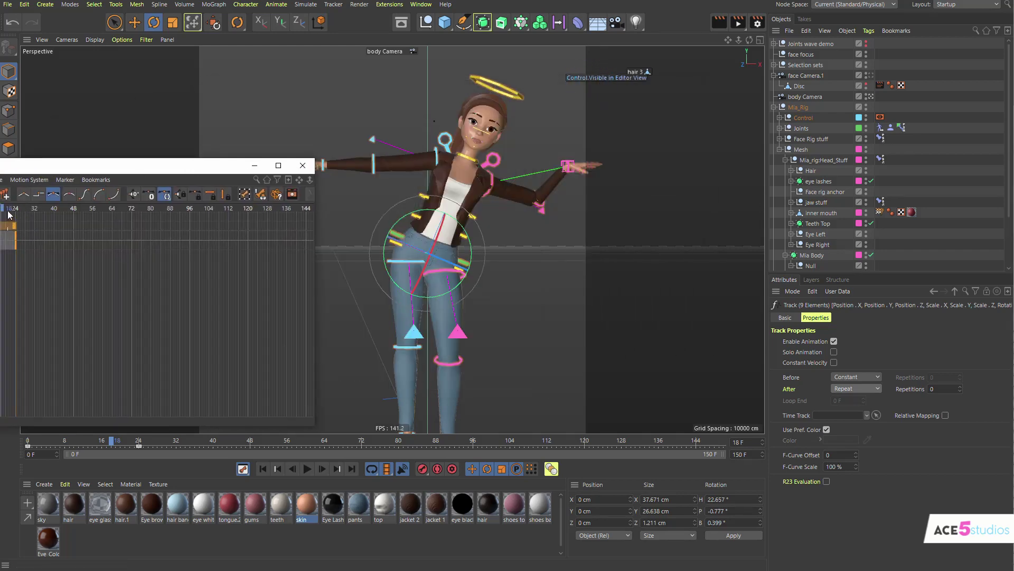
{"action": "left_click_drag", "start_coordinate": [88, 166], "coordinate": [449, 319]}
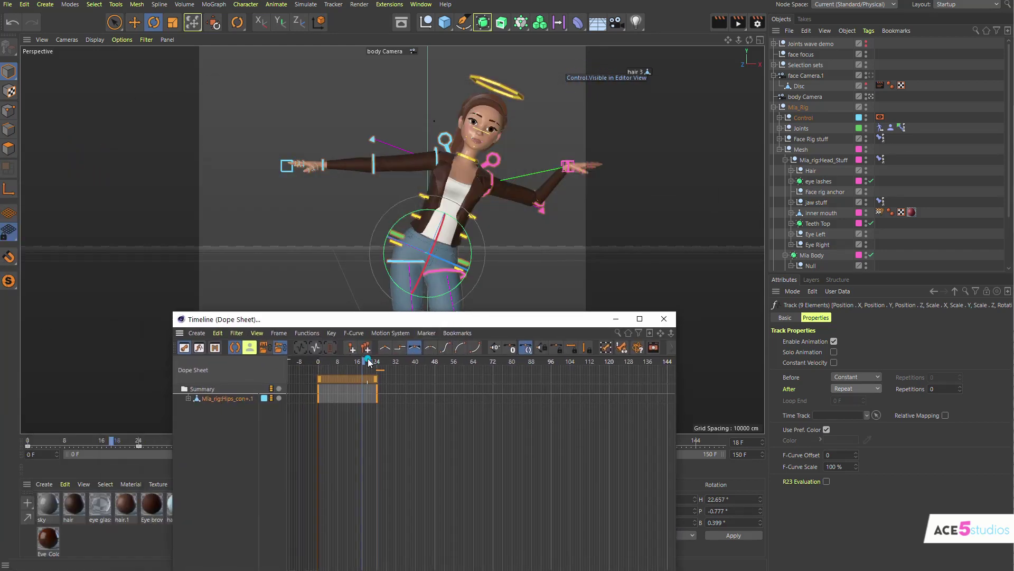
{"action": "left_click", "coordinate": [432, 362]}
{"action": "left_click_drag", "start_coordinate": [449, 372], "coordinate": [384, 365]}
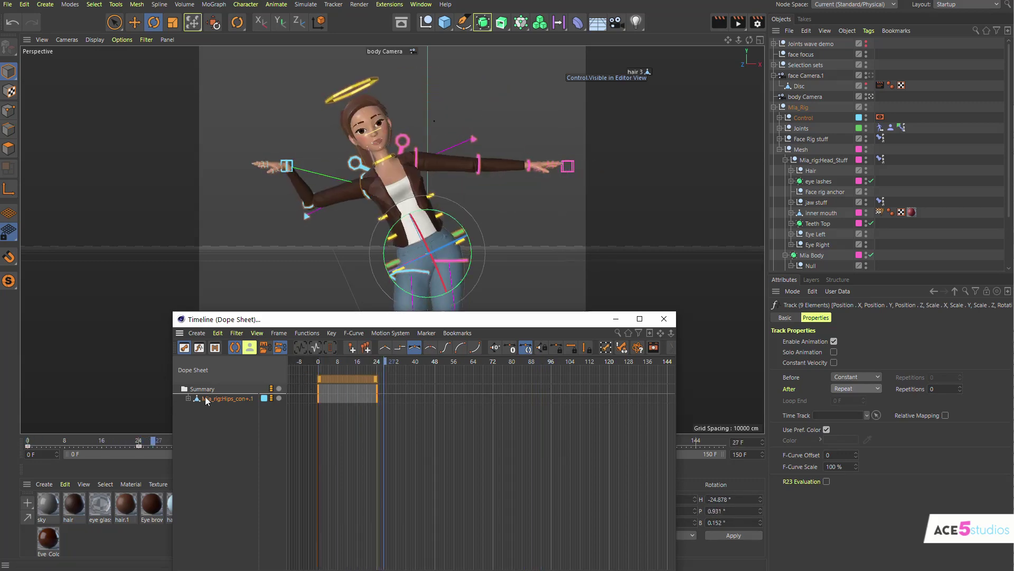
{"action": "left_click", "coordinate": [196, 351]}
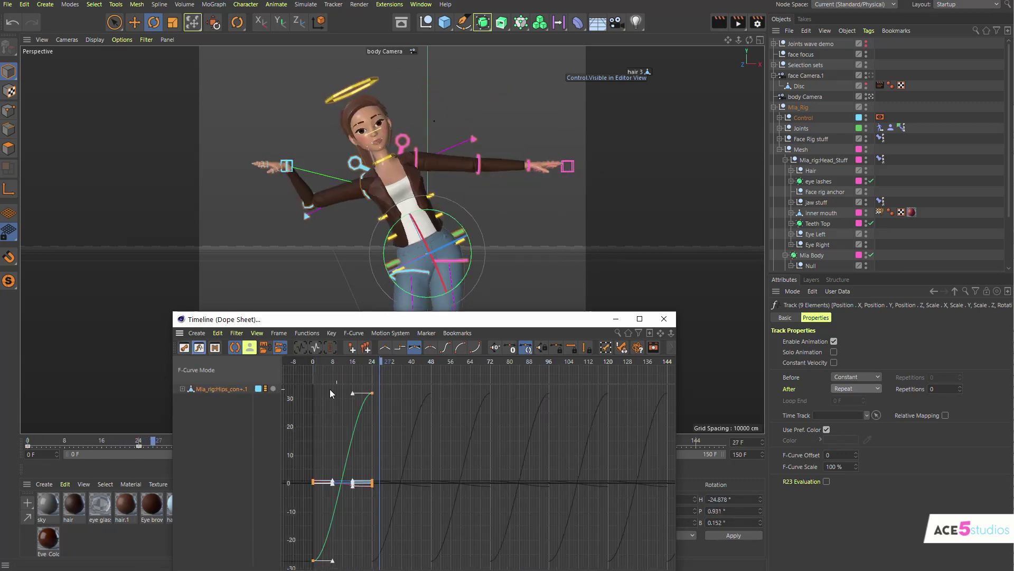
Set the hip tracks' After behaviour to Oscillate and scrub through the animation to preview it.
{"action": "left_click", "coordinate": [857, 387]}
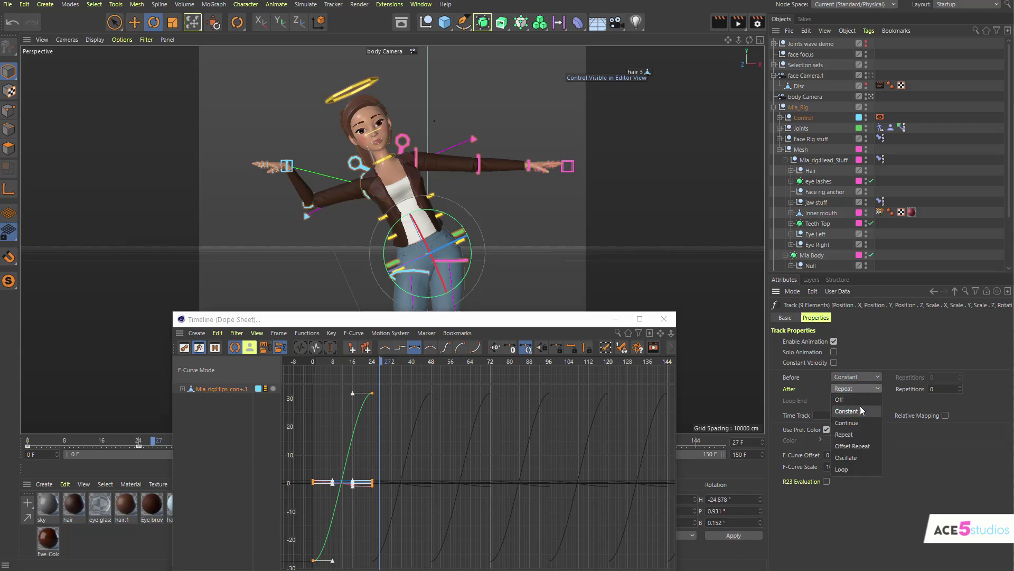
{"action": "left_click", "coordinate": [869, 454]}
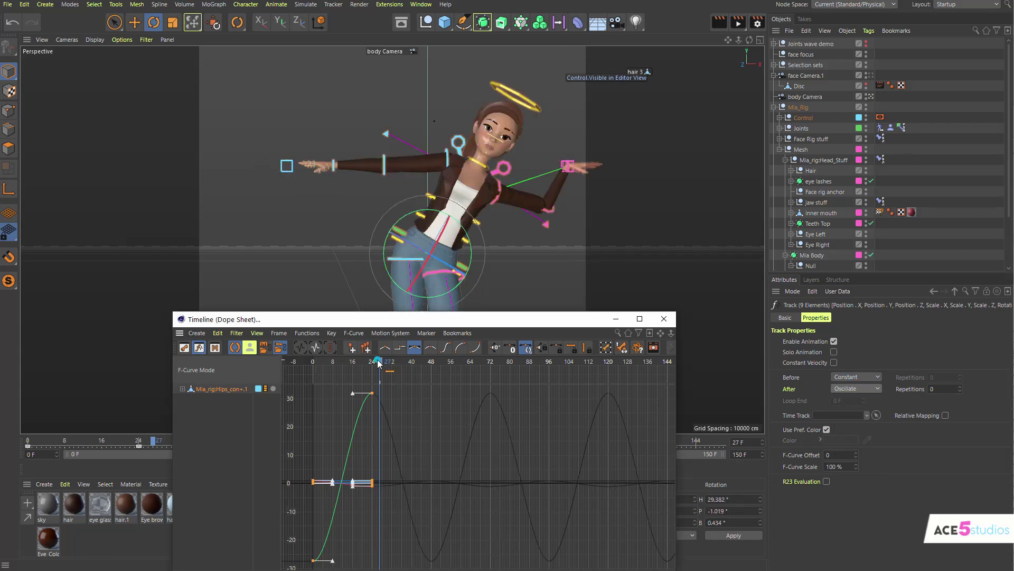
{"action": "left_click_drag", "start_coordinate": [379, 362], "coordinate": [520, 388]}
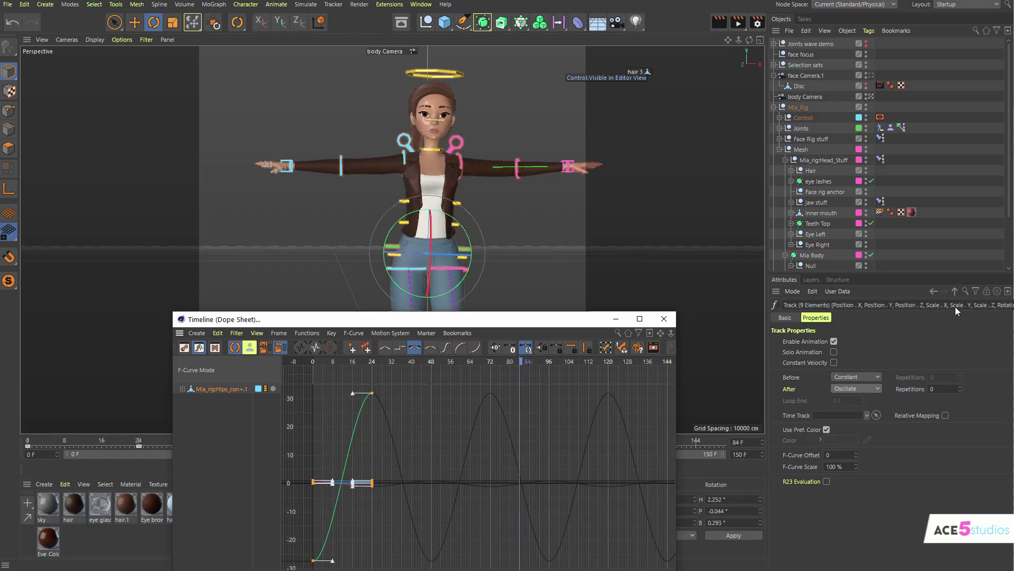
Set the hip tracks' After behaviour to Offset Repeat and scrub back to frame 0 to preview the accumulating rotation.
{"action": "left_click", "coordinate": [877, 389]}
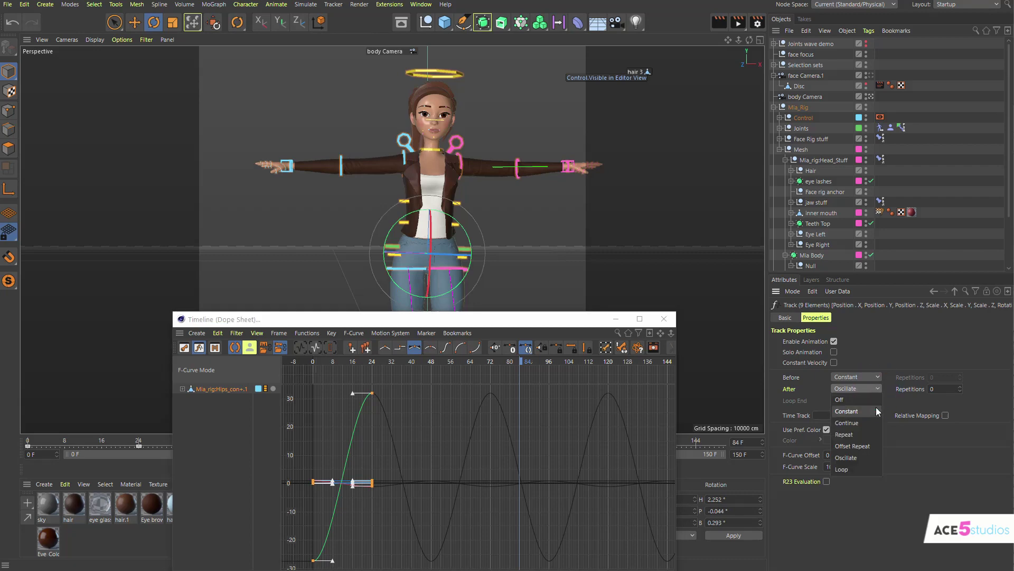
{"action": "left_click", "coordinate": [852, 446]}
{"action": "right_click_drag", "start_coordinate": [402, 435], "coordinate": [423, 418], "text": "alt"}
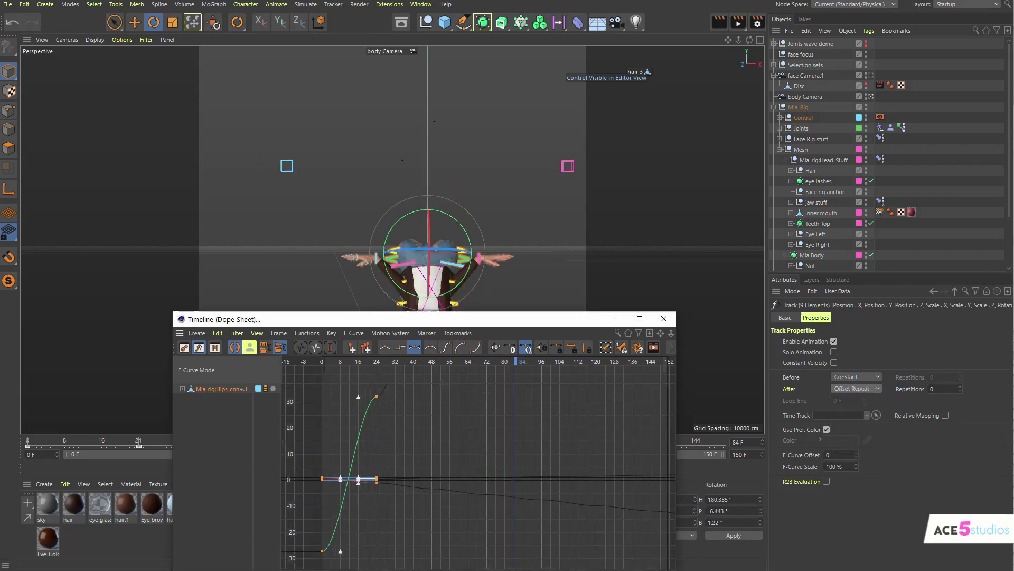
{"action": "middle_click_drag", "start_coordinate": [433, 391], "coordinate": [467, 470], "text": "alt"}
{"action": "right_click_drag", "start_coordinate": [468, 435], "coordinate": [491, 370], "text": "alt"}
{"action": "left_click_drag", "start_coordinate": [491, 365], "coordinate": [338, 393]}
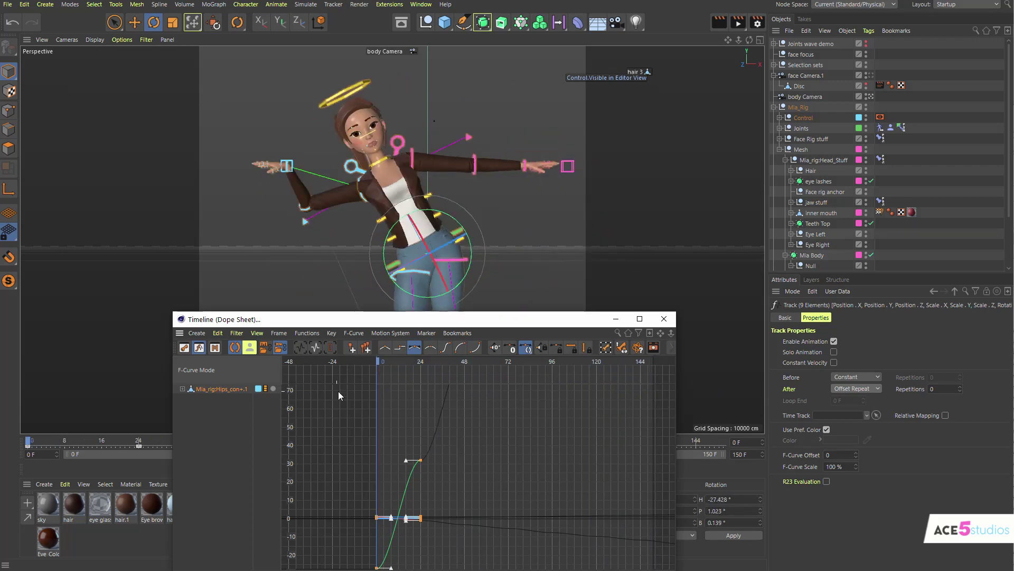
Set the hip tracks' After behaviour to Loop with a Loop End of 43 F, and scrub to preview the loop.
{"action": "left_click", "coordinate": [875, 389]}
{"action": "left_click", "coordinate": [854, 467]}
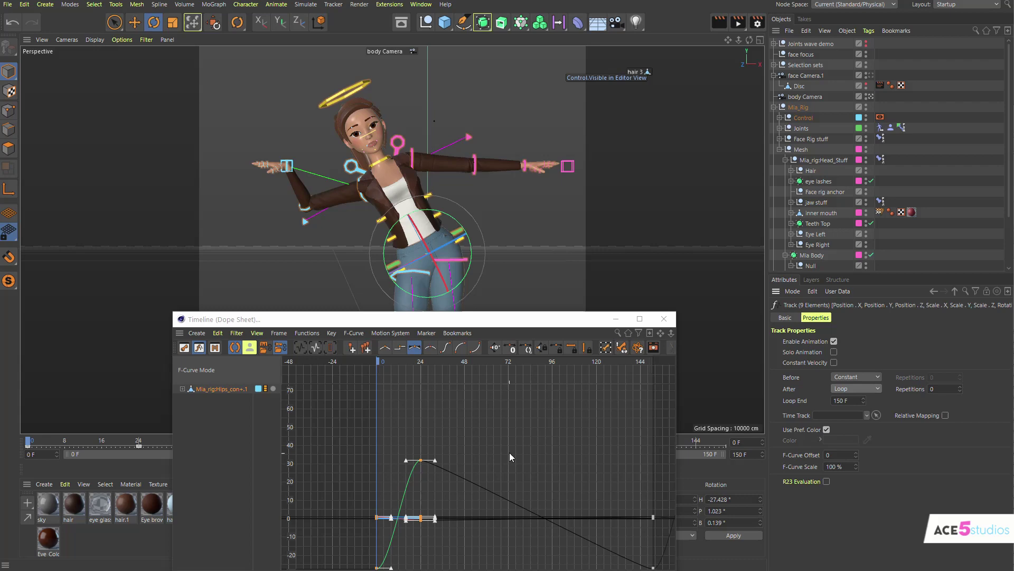
{"action": "key", "text": "h"}
{"action": "right_click_drag", "start_coordinate": [550, 502], "coordinate": [437, 450], "text": "alt"}
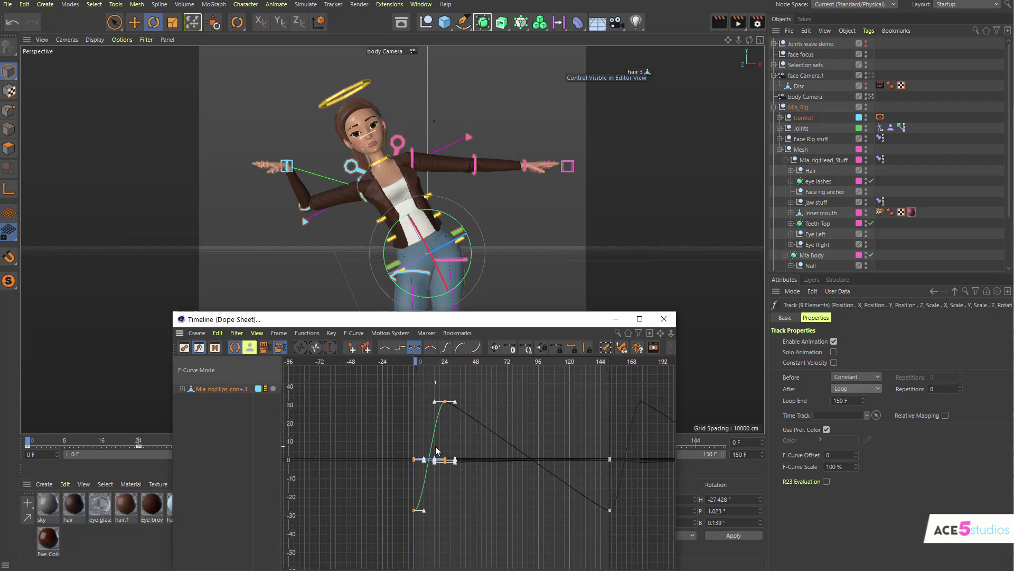
{"action": "left_click", "coordinate": [847, 400]}
{"action": "type", "text": "73"}
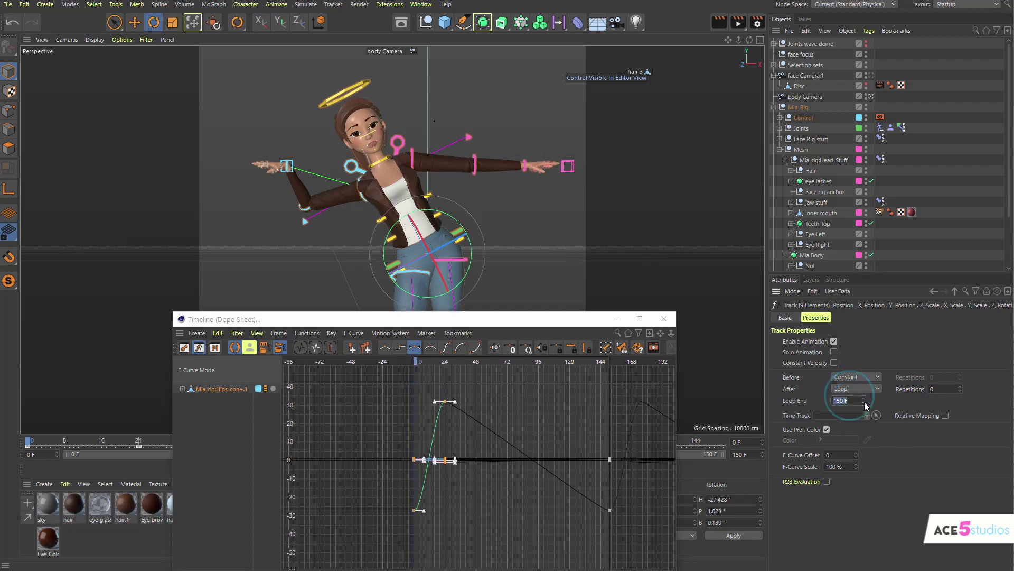
{"action": "key", "text": "Return"}
{"action": "mouse_move", "coordinate": [863, 401]}
{"action": "left_mouse_down"}
{"action": "mouse_move", "coordinate": [863, 420]}
{"action": "mouse_move", "coordinate": [863, 382]}
{"action": "mouse_move", "coordinate": [863, 426]}
{"action": "mouse_move", "coordinate": [863, 356]}
{"action": "mouse_move", "coordinate": [863, 411]}
{"action": "left_mouse_up"}
{"action": "mouse_move", "coordinate": [424, 362]}
{"action": "left_mouse_down"}
{"action": "mouse_move", "coordinate": [515, 370]}
{"action": "mouse_move", "coordinate": [450, 377]}
{"action": "mouse_move", "coordinate": [439, 367]}
{"action": "left_mouse_up"}
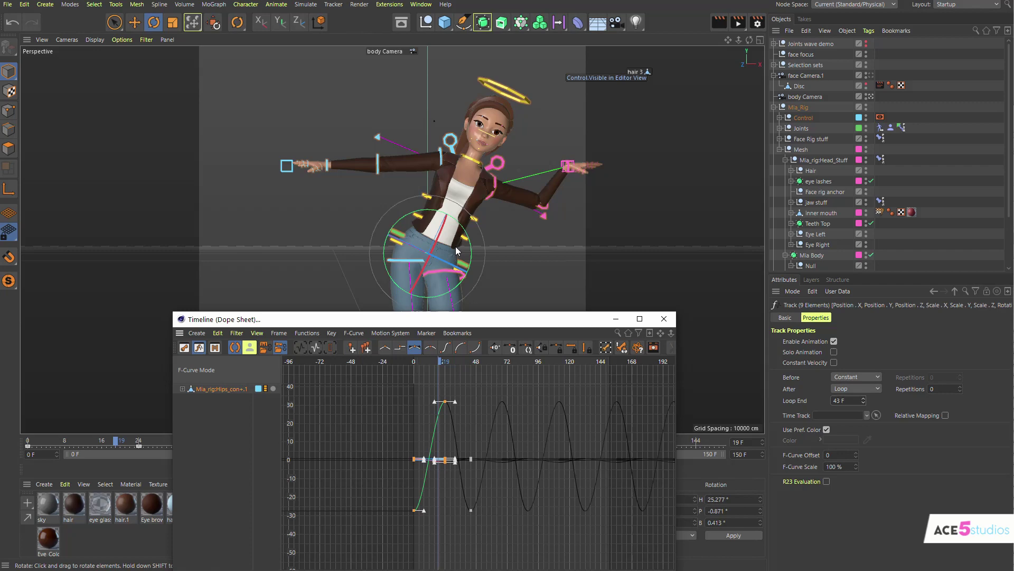
Raise the character's hips control at frame 10 to add a vertical bounce, and scrub to frame 15 to preview it.
{"action": "left_click", "coordinate": [427, 362]}
{"action": "key", "text": "e"}
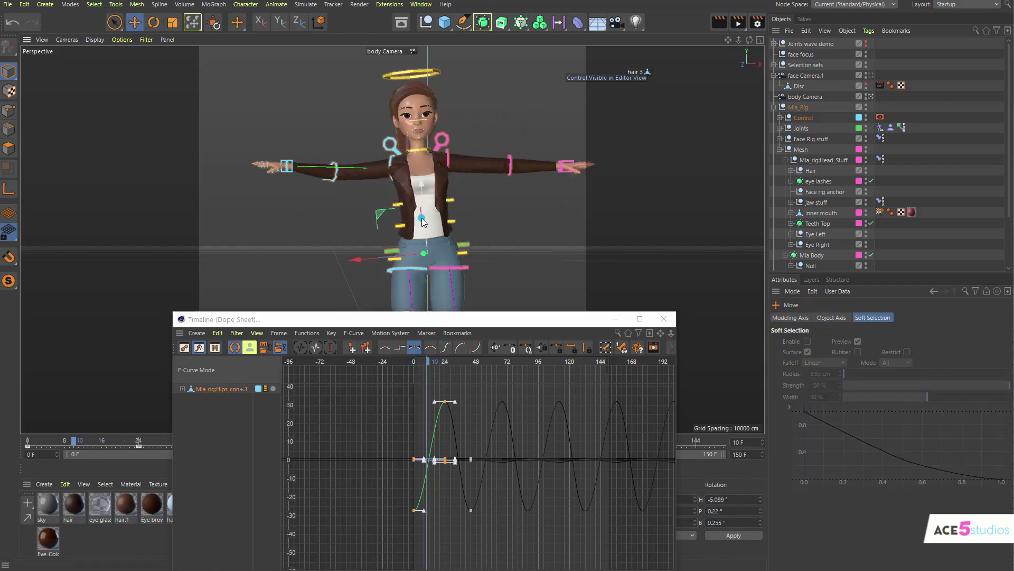
{"action": "left_click_drag", "start_coordinate": [422, 222], "coordinate": [423, 179]}
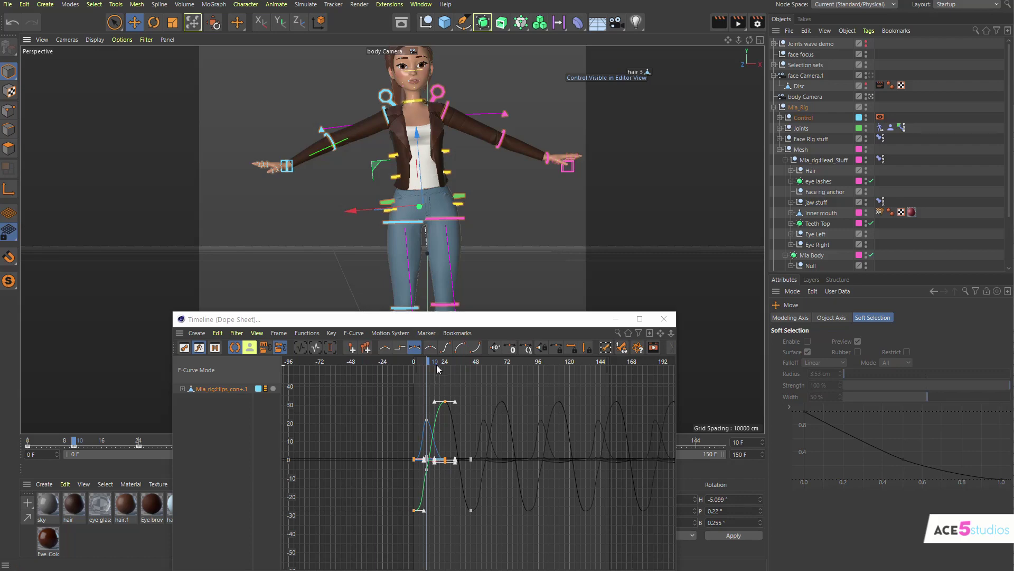
{"action": "mouse_move", "coordinate": [438, 369]}
{"action": "left_mouse_down"}
{"action": "mouse_move", "coordinate": [426, 373]}
{"action": "mouse_move", "coordinate": [436, 370]}
{"action": "left_mouse_up"}
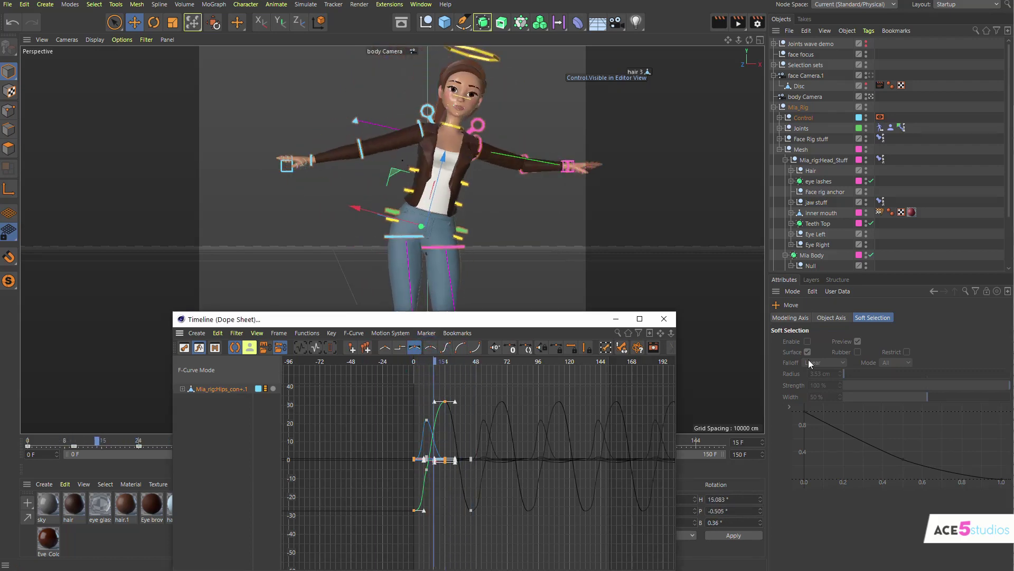
Switch the hip tracks' After behaviour to Oscillate and back to Loop for comparison, and scrub to frame 0.
{"action": "left_click", "coordinate": [224, 387]}
{"action": "left_click", "coordinate": [864, 389]}
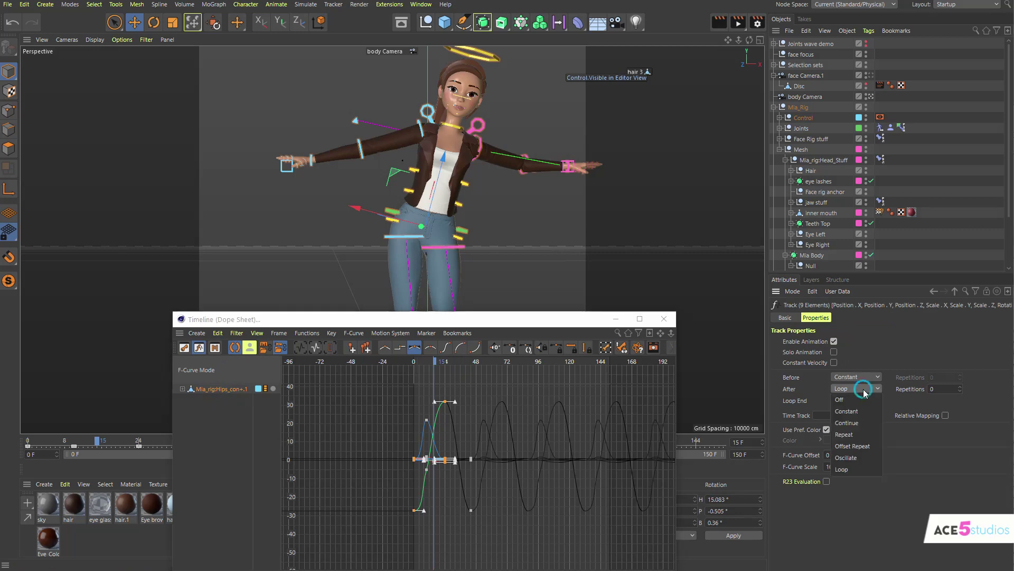
{"action": "left_click", "coordinate": [865, 456]}
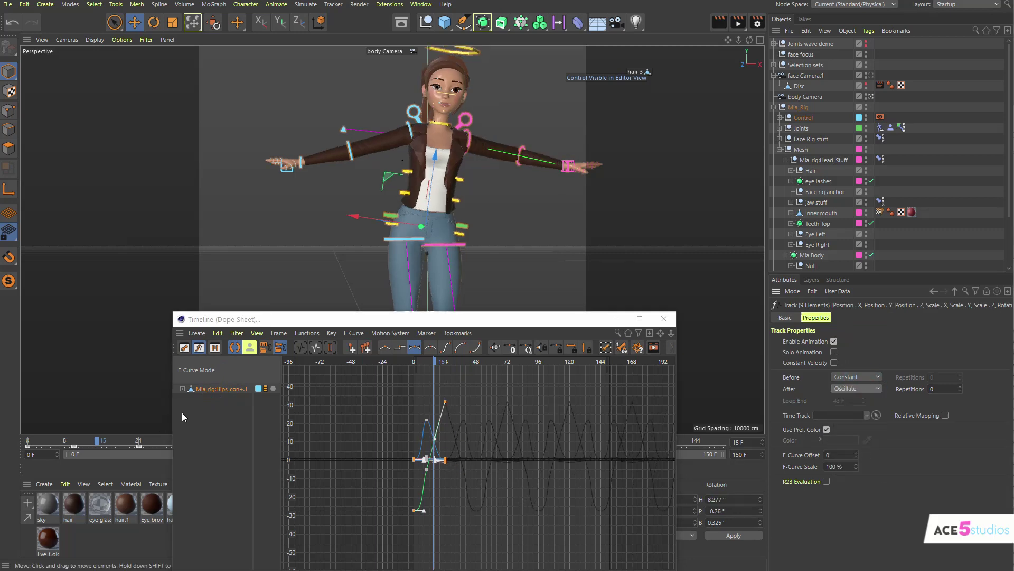
{"action": "left_click", "coordinate": [865, 389]}
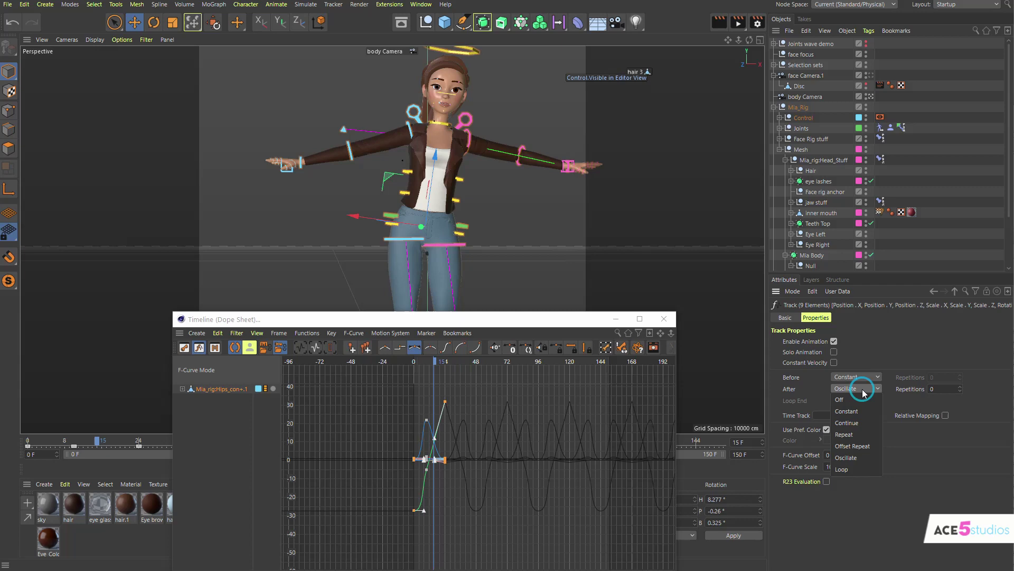
{"action": "left_click", "coordinate": [872, 469]}
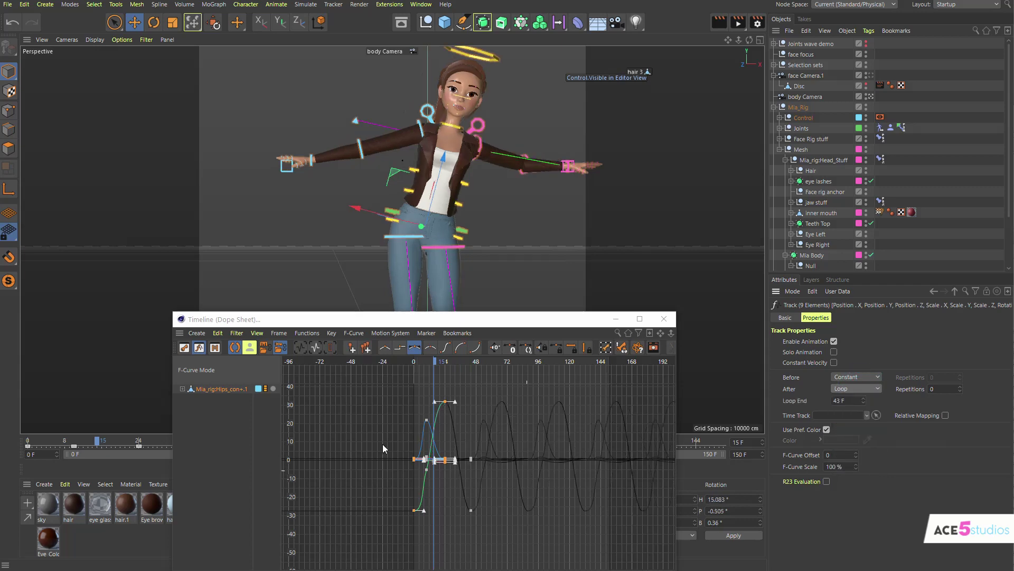
{"action": "left_click_drag", "start_coordinate": [429, 362], "coordinate": [396, 373]}
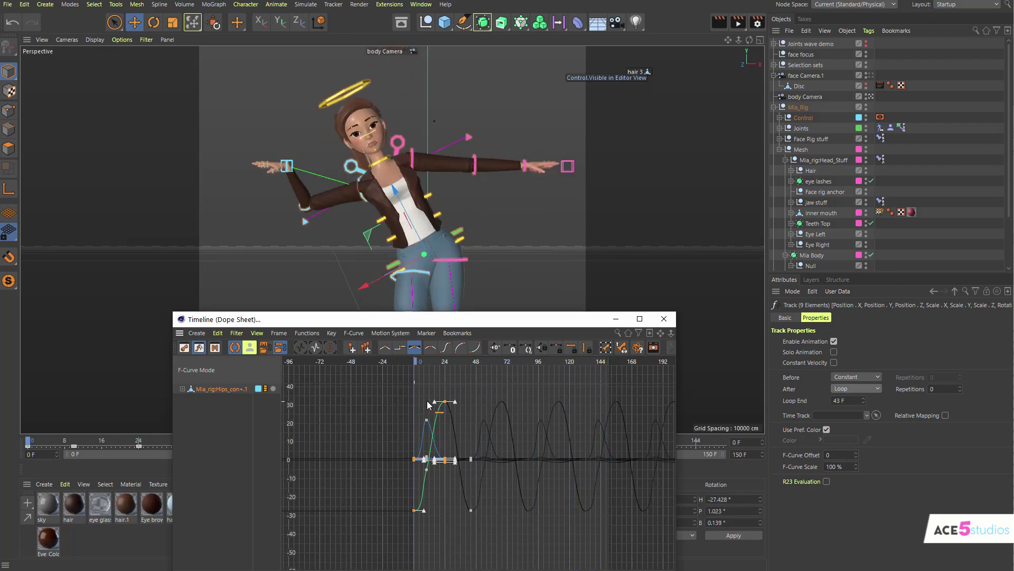
Adjust the tangent of the hips' heading key at frame 0 to 12.86 F and 10.62°, and move the Timeline window up.
{"action": "left_click", "coordinate": [413, 510]}
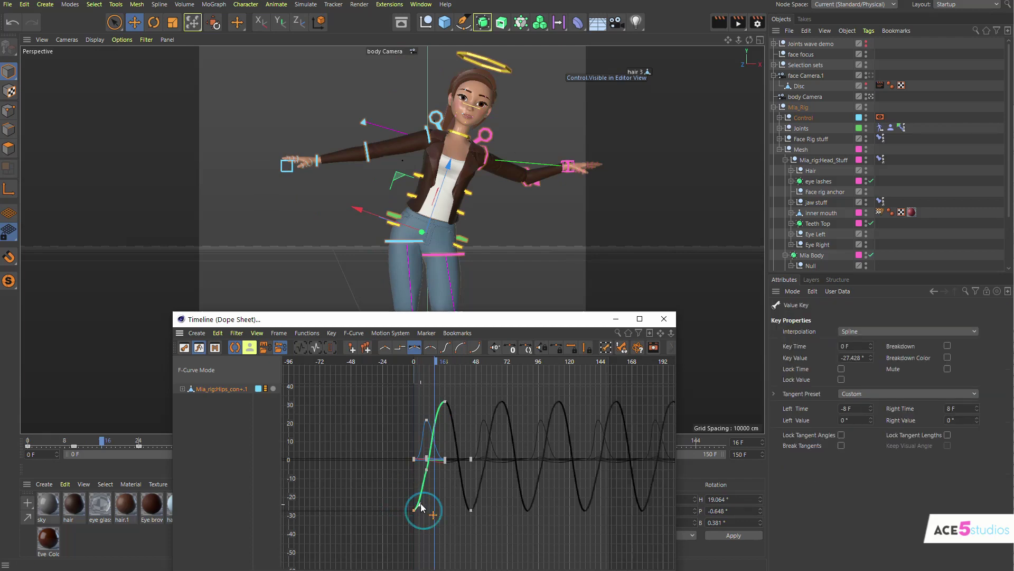
{"action": "left_click_drag", "start_coordinate": [415, 482], "coordinate": [445, 502]}
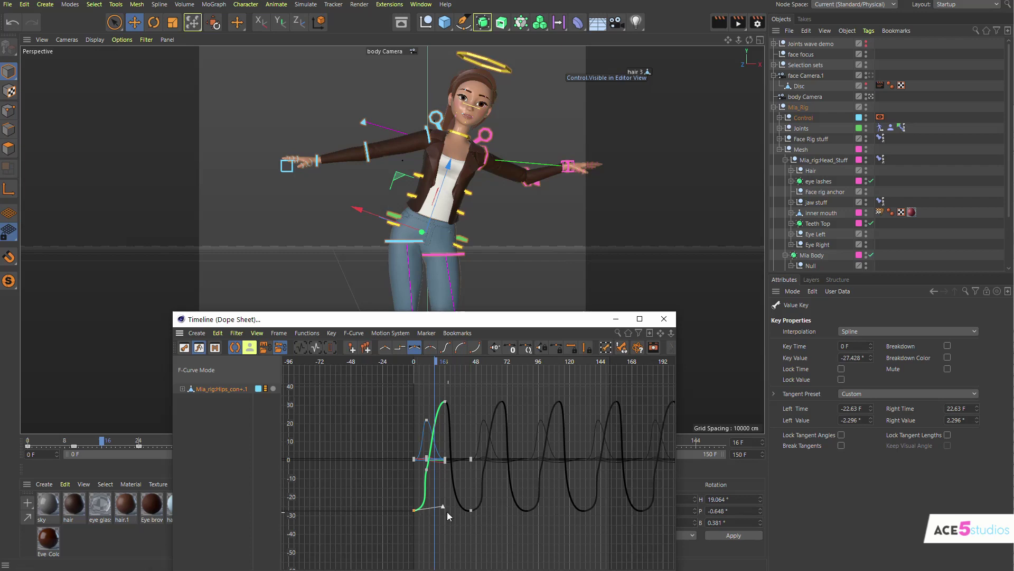
{"action": "left_click_drag", "start_coordinate": [444, 507], "coordinate": [432, 494]}
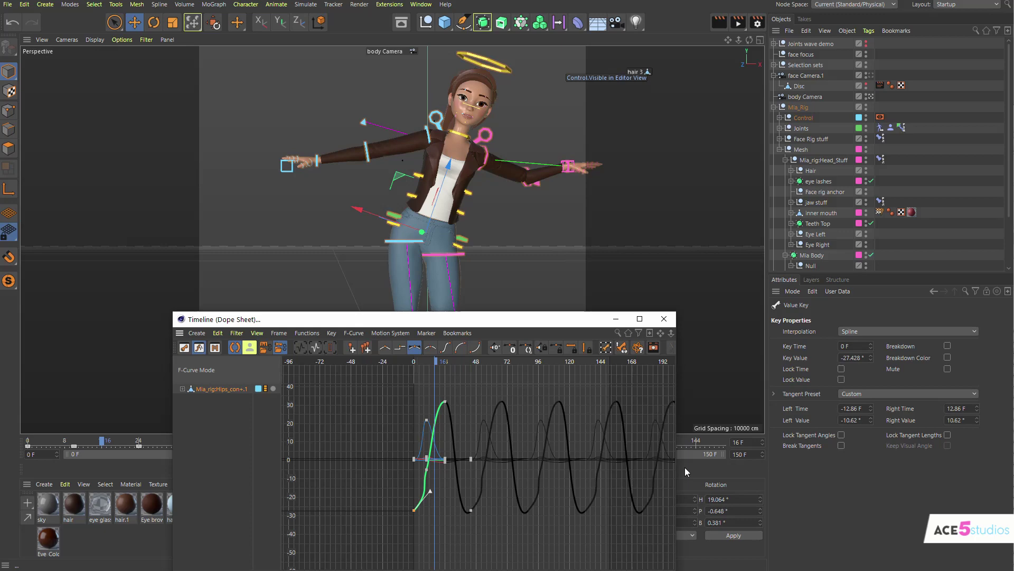
{"action": "left_click_drag", "start_coordinate": [497, 324], "coordinate": [491, 201]}
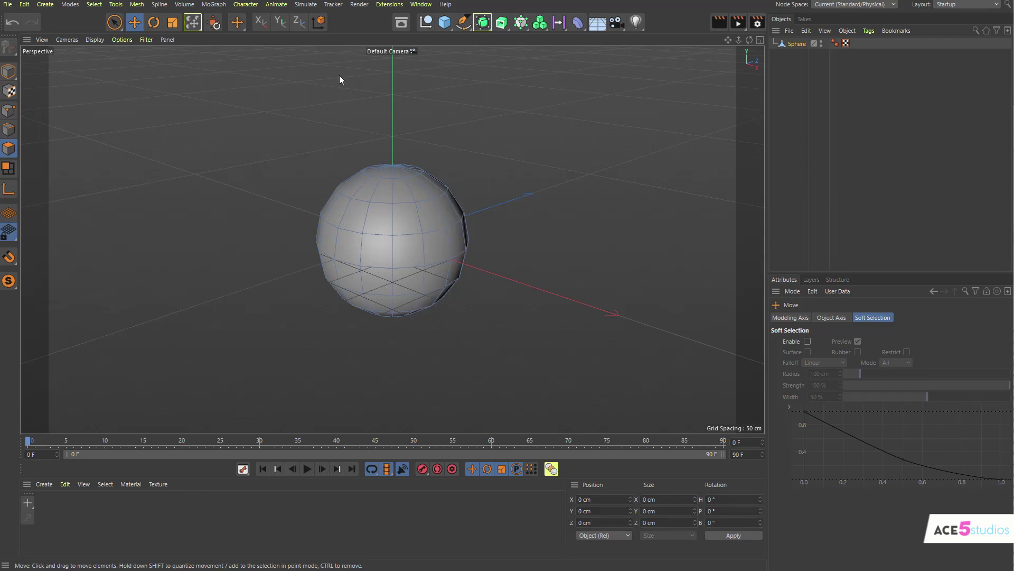
Loop-select the polygon band just below the sphere's top cap and store it as a polygon selection.
{"action": "key", "text": "u"}
{"action": "key", "text": "l"}
{"action": "left_click", "coordinate": [403, 186]}
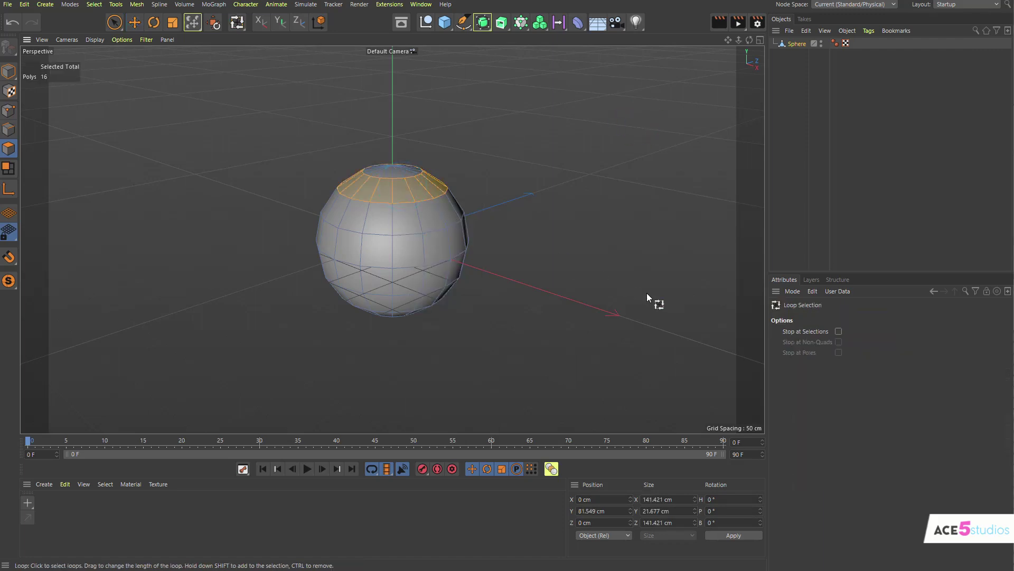
{"action": "left_click", "coordinate": [70, 4]}
{"action": "mouse_move", "coordinate": [94, 5]}
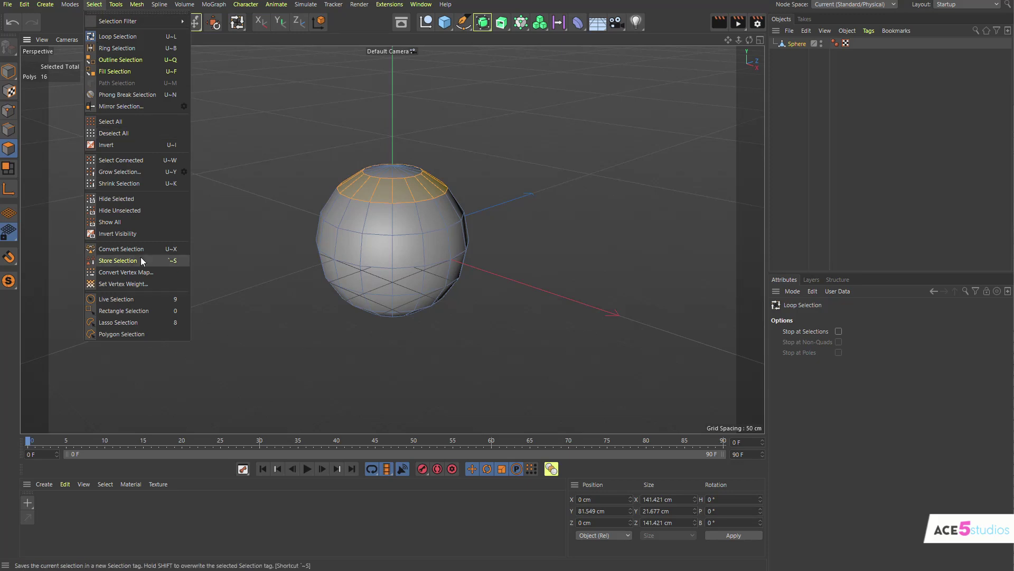
{"action": "left_click", "coordinate": [118, 260]}
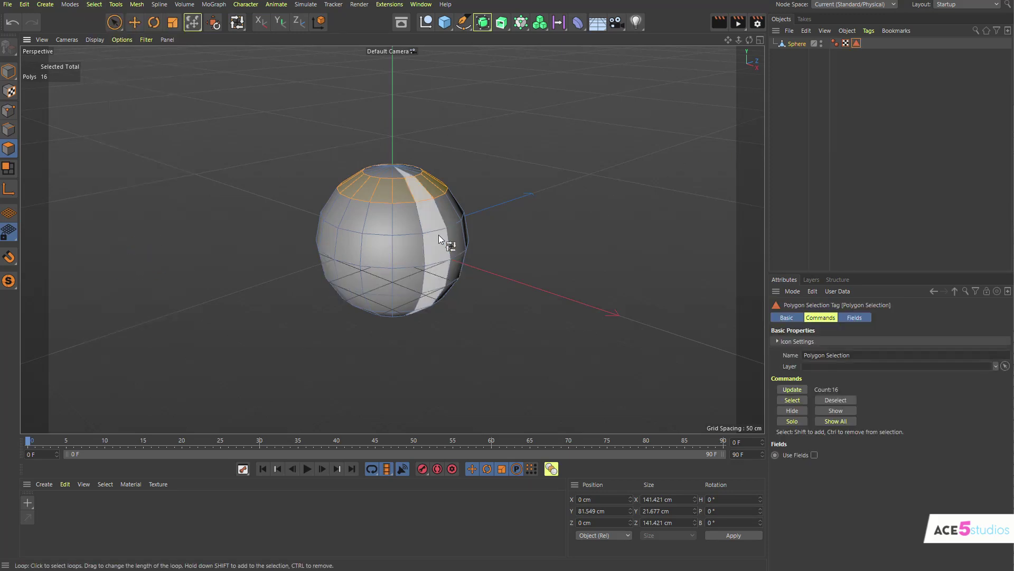
Store the polygon loop just above the sphere's equator as a second selection, and recall both stored selections from their tags.
{"action": "left_click", "coordinate": [429, 252]}
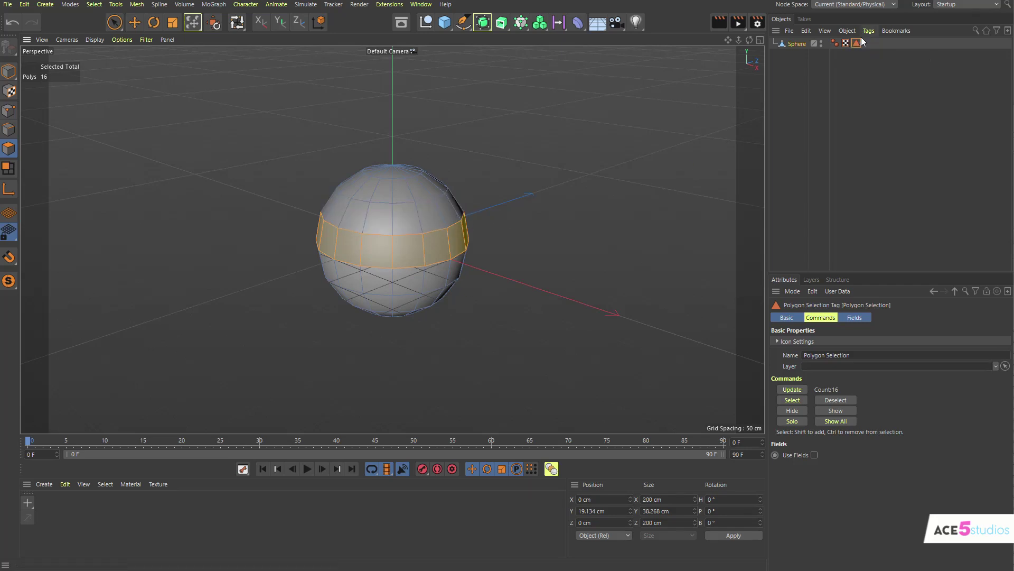
{"action": "key", "text": "s"}
{"action": "double_click", "coordinate": [855, 46]}
{"action": "left_click", "coordinate": [865, 45]}
{"action": "double_click", "coordinate": [867, 44]}
Add the two polygon loops below the equator to the second stored selection, update its tag, and recall both selections.
{"action": "left_click", "coordinate": [421, 281], "text": "shift"}
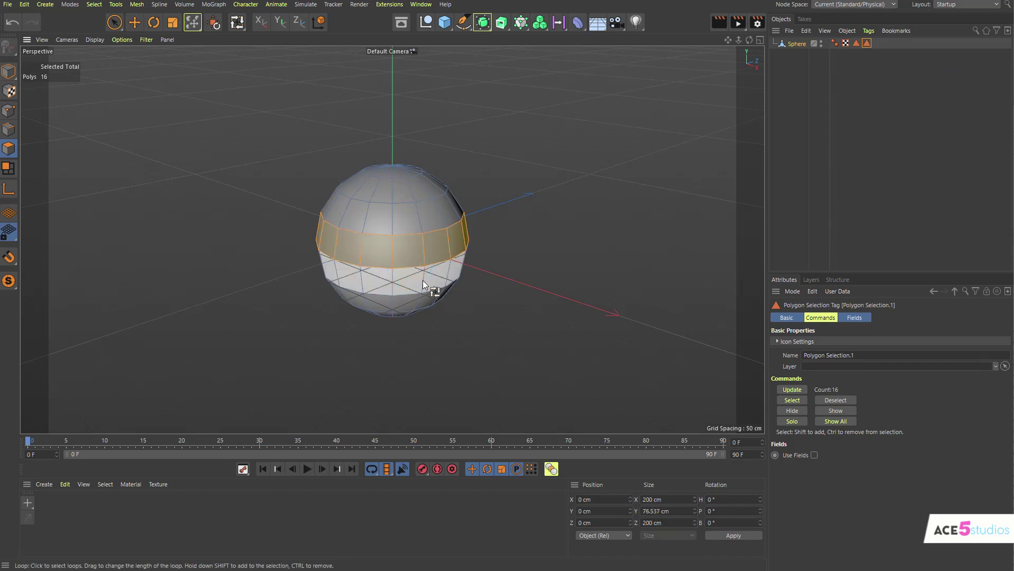
{"action": "left_click", "coordinate": [422, 301], "text": "shift"}
{"action": "left_click", "coordinate": [798, 391]}
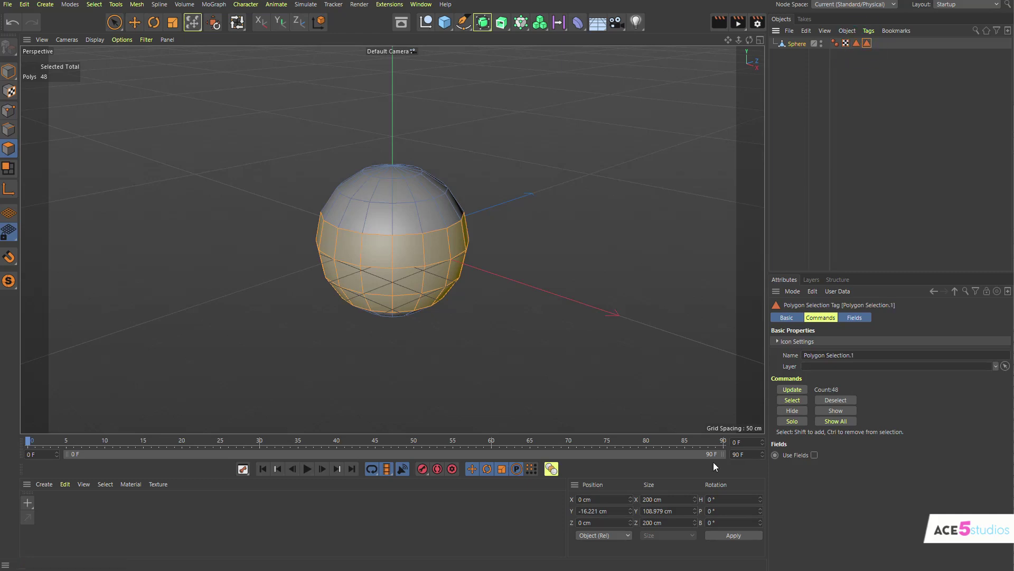
{"action": "double_click", "coordinate": [856, 43]}
{"action": "double_click", "coordinate": [867, 43]}
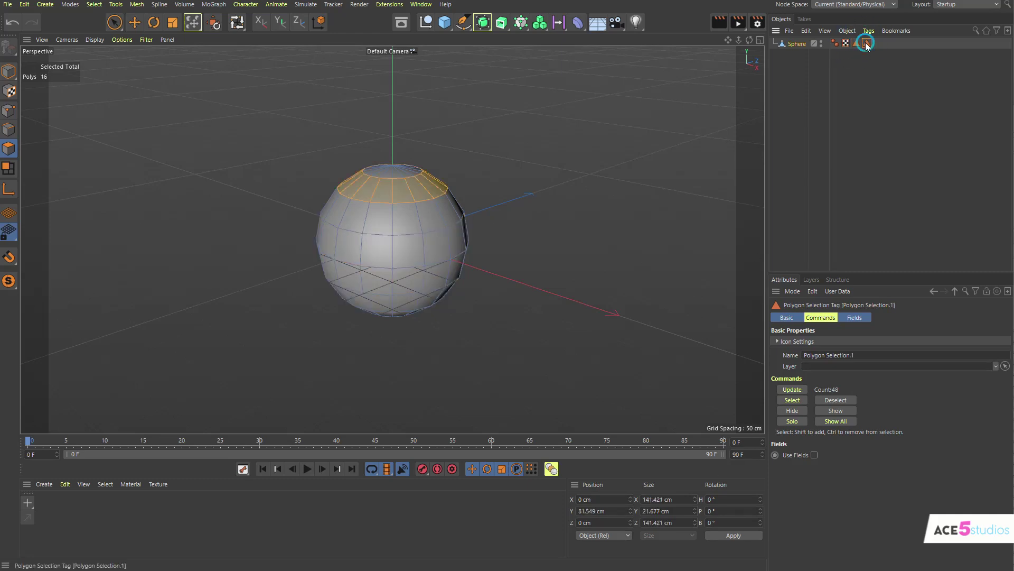
{"action": "double_click", "coordinate": [856, 44]}
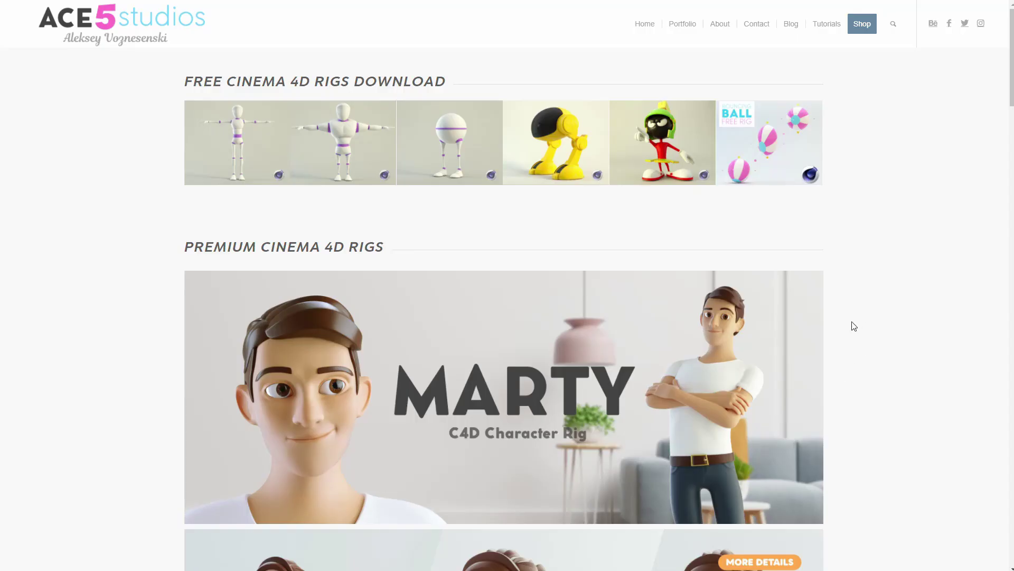
Look through the premium Cinema 4D rigs and asset packs on the ACE5studios shop page, and return to its beginning.
{"action": "scroll", "coordinate": [841, 335], "scroll_direction": "down", "scroll_amount": 10}
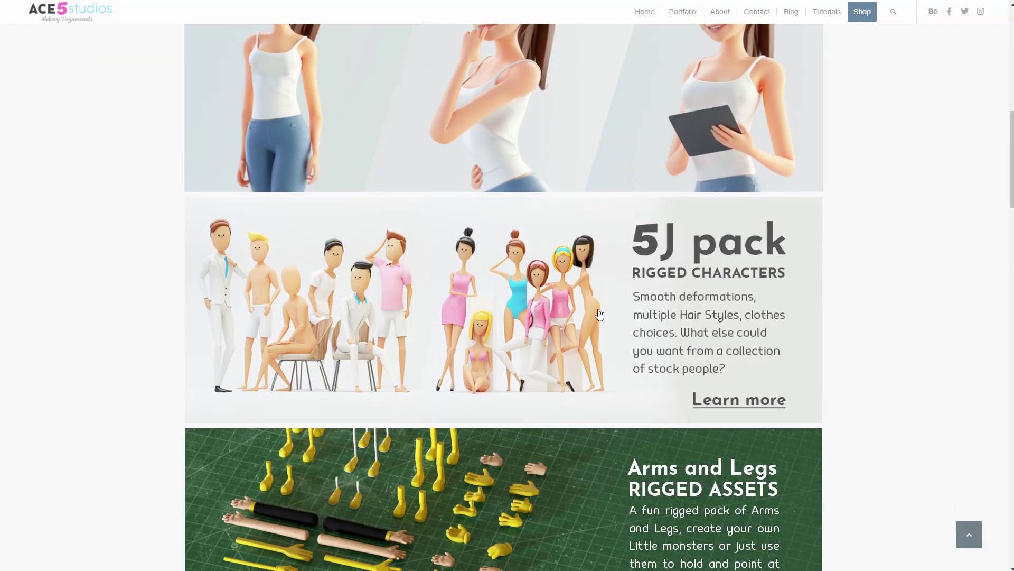
{"action": "scroll", "coordinate": [761, 382], "scroll_direction": "down", "scroll_amount": 5}
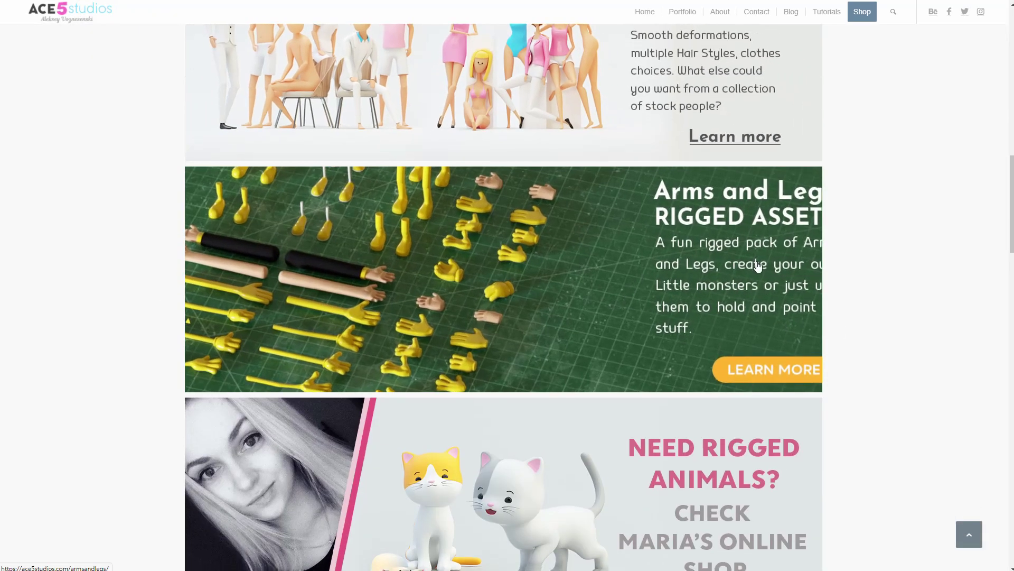
{"action": "scroll", "coordinate": [761, 383], "scroll_direction": "down", "scroll_amount": 3}
{"action": "scroll", "coordinate": [858, 439], "scroll_direction": "down", "scroll_amount": 2}
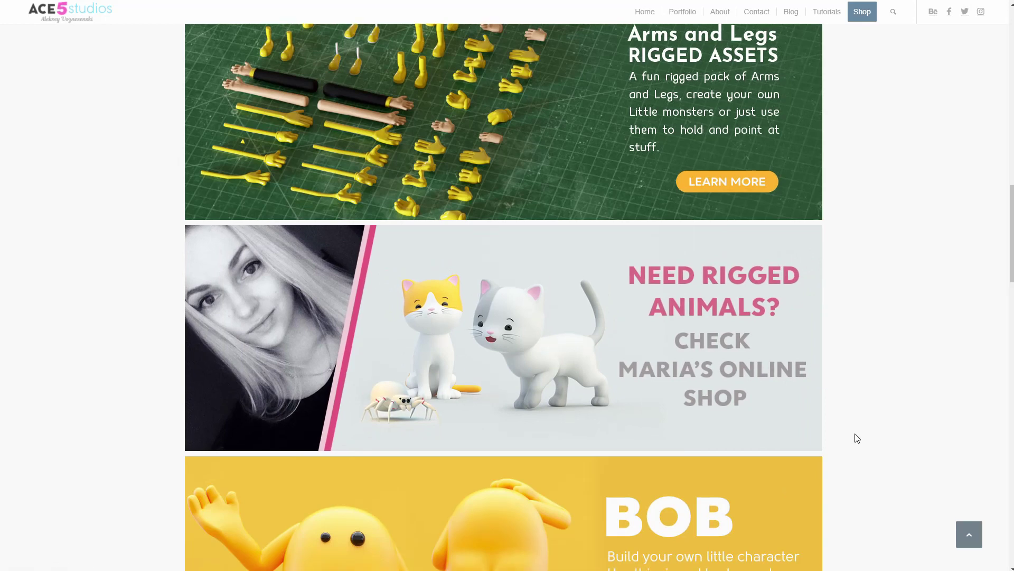
{"action": "scroll", "coordinate": [853, 354], "scroll_direction": "down", "scroll_amount": 5}
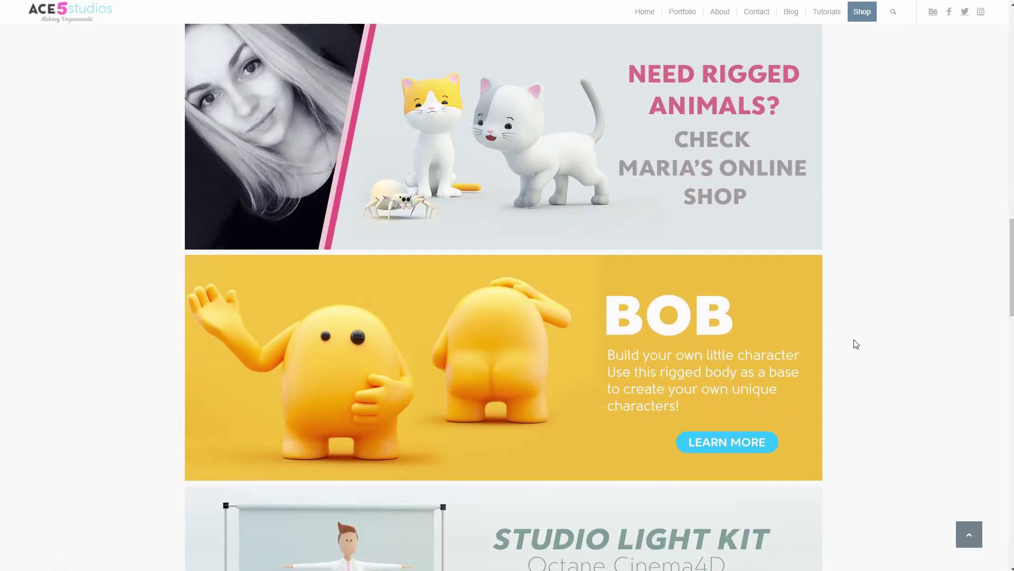
{"action": "scroll", "coordinate": [839, 295], "scroll_direction": "down", "scroll_amount": 3}
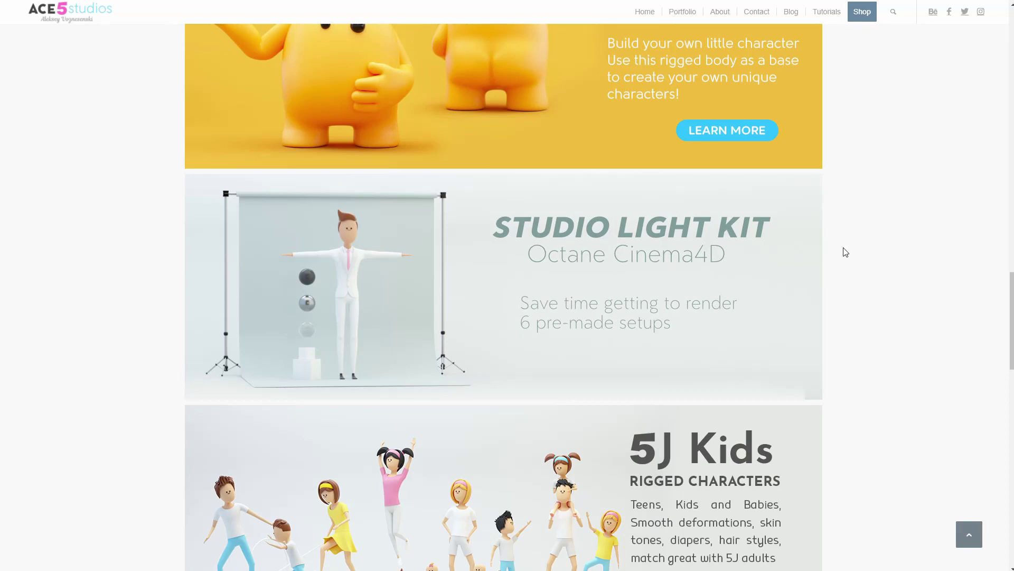
{"action": "scroll", "coordinate": [846, 252], "scroll_direction": "down", "scroll_amount": 9}
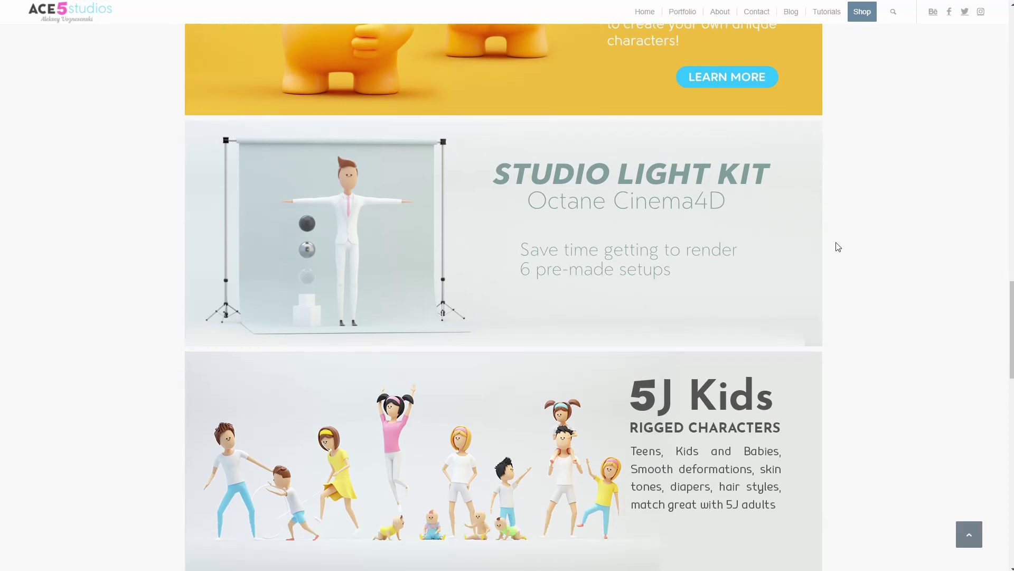
{"action": "scroll", "coordinate": [681, 174], "scroll_direction": "up", "scroll_amount": 20}
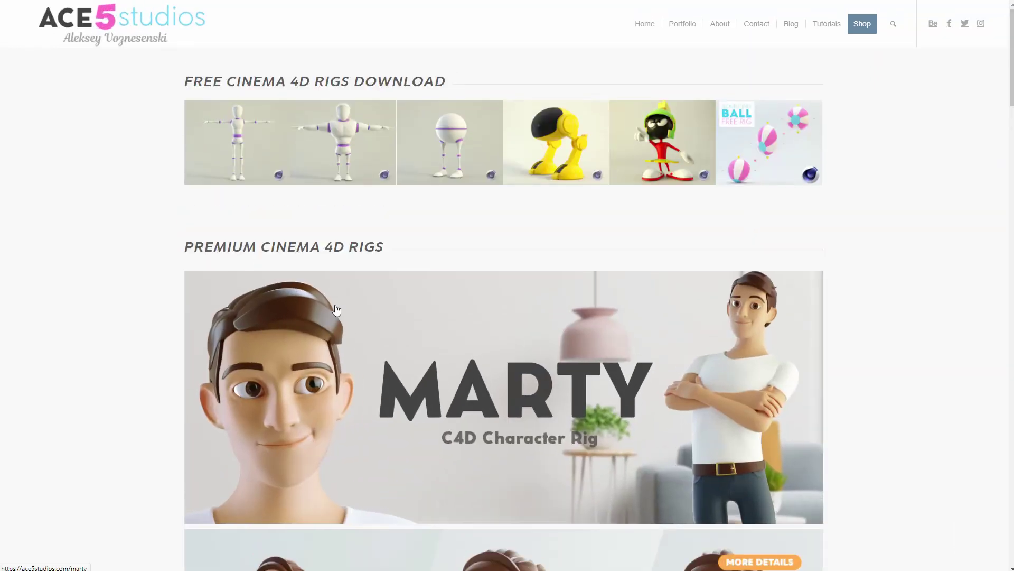
Open the website's free tutorials page and look through the latest, Cinema 4D Rigs, Deformers and Materials 101 sections.
{"action": "left_click", "coordinate": [823, 27]}
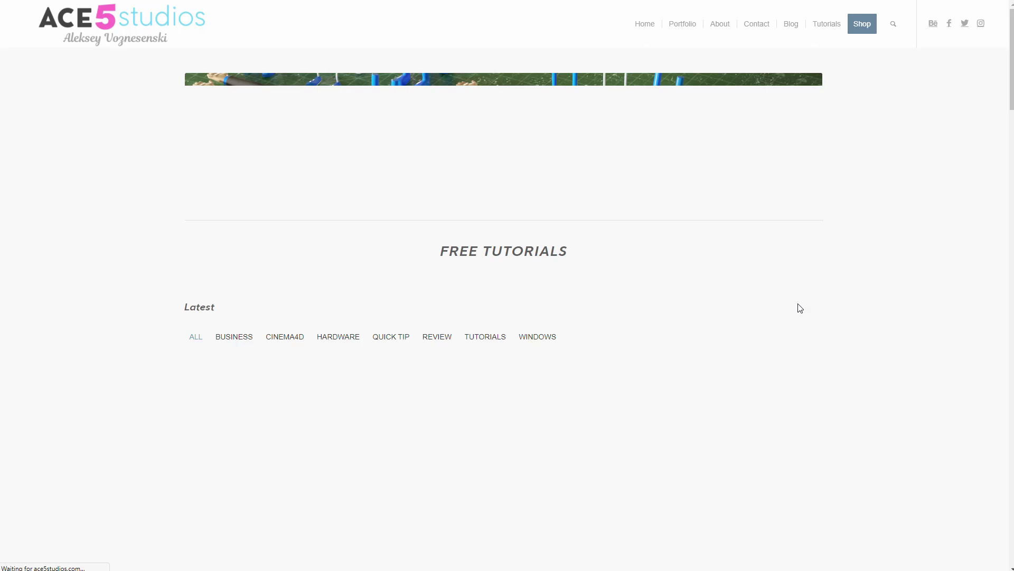
{"action": "scroll", "coordinate": [798, 308], "scroll_direction": "down", "scroll_amount": 5}
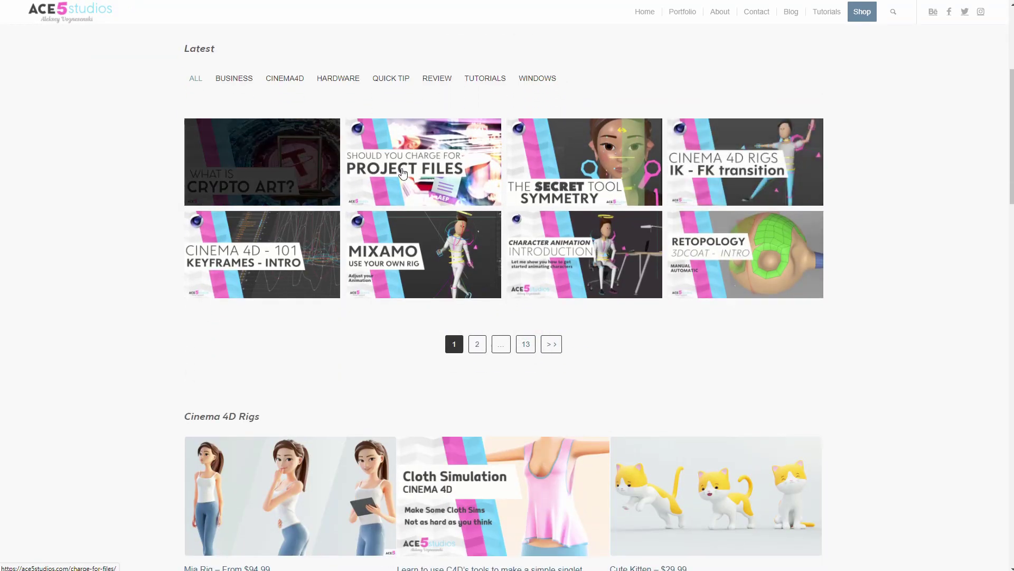
{"action": "scroll", "coordinate": [599, 212], "scroll_direction": "down", "scroll_amount": 5}
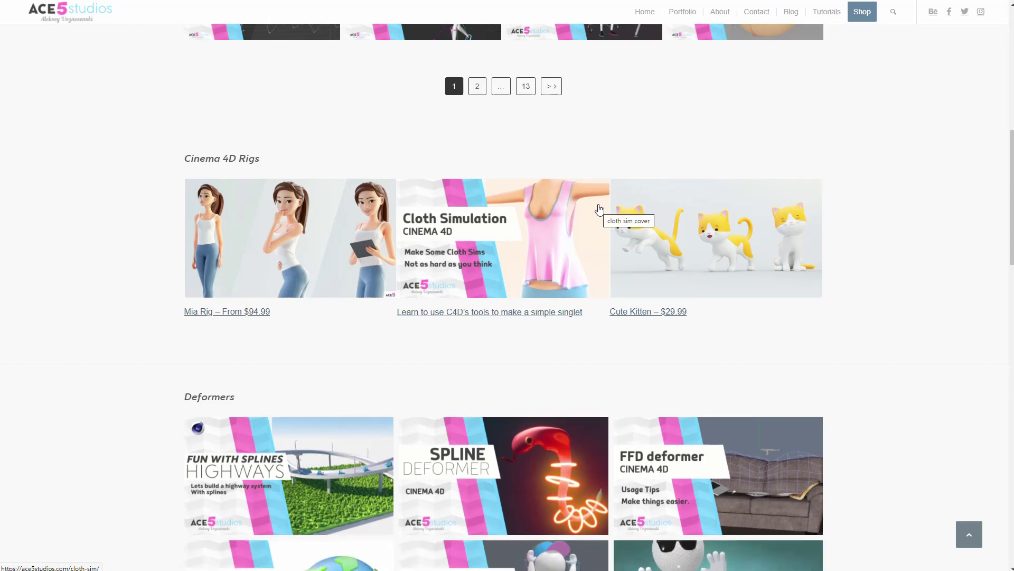
{"action": "scroll", "coordinate": [579, 233], "scroll_direction": "down", "scroll_amount": 3}
{"action": "scroll", "coordinate": [578, 234], "scroll_direction": "down", "scroll_amount": 2}
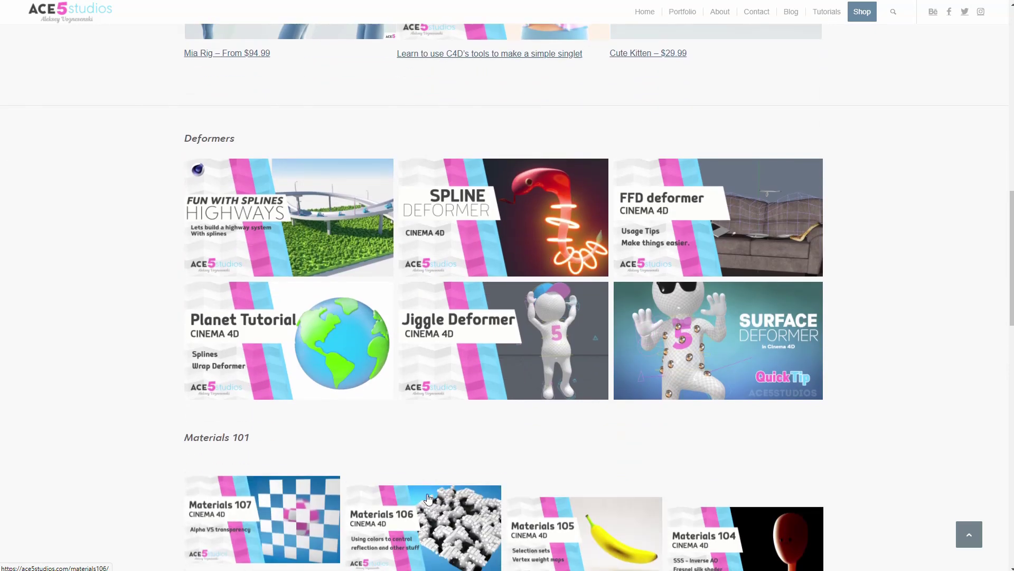